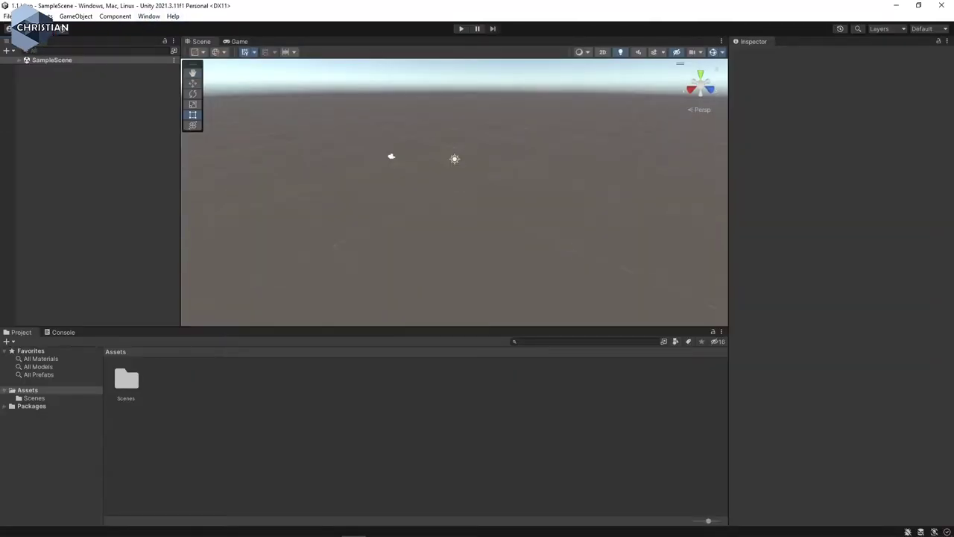
Set the external script editor to Microsoft Visual Studio 2019 in the editor preferences.
{"action": "left_click", "coordinate": [7, 16]}
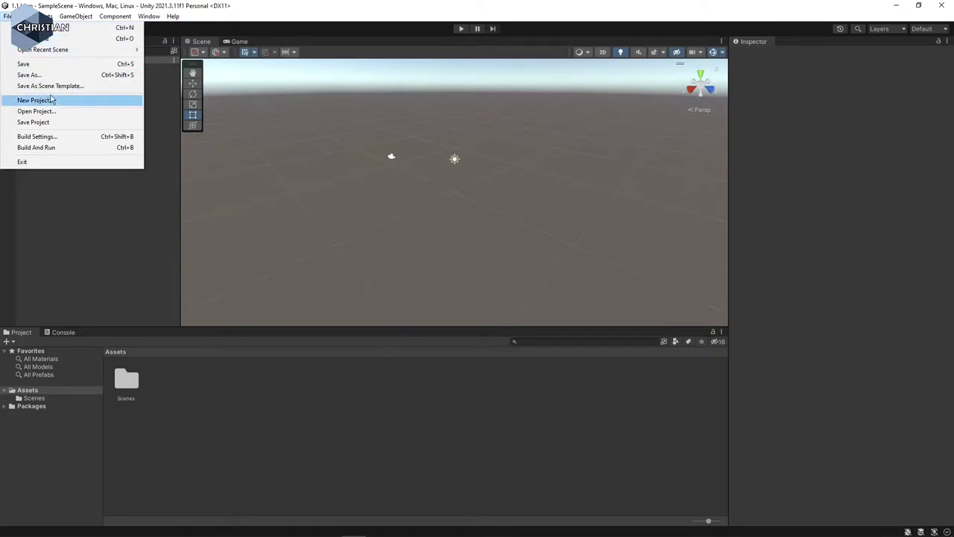
{"action": "left_click", "coordinate": [28, 16]}
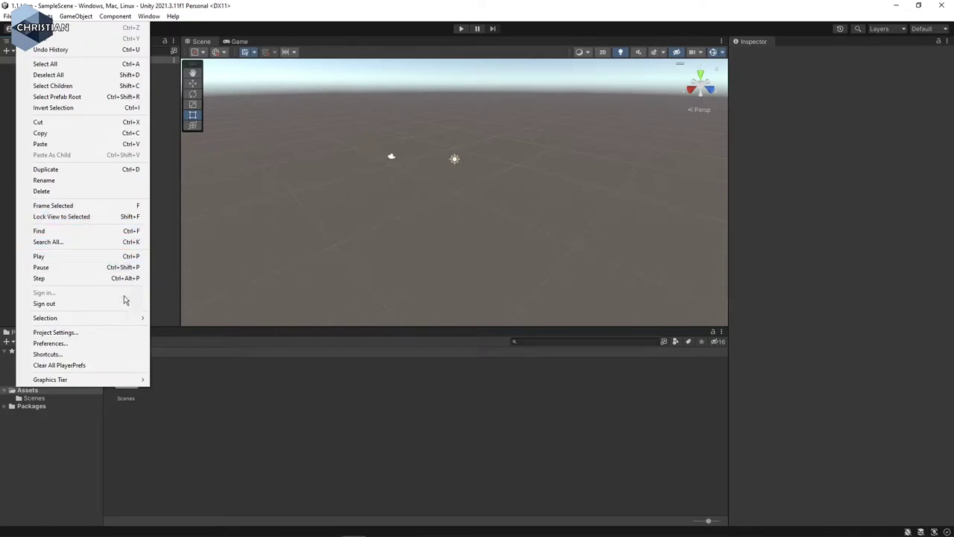
{"action": "left_click", "coordinate": [83, 344]}
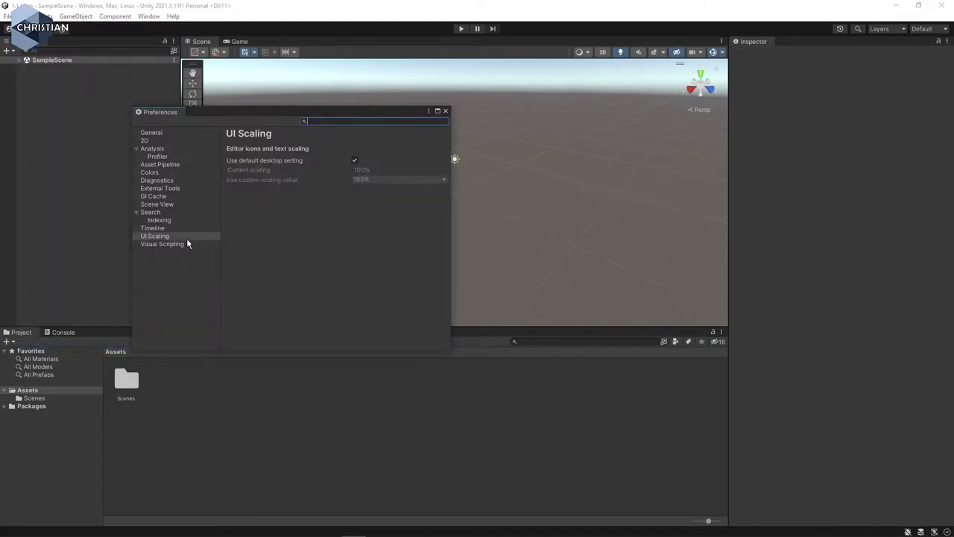
{"action": "left_click", "coordinate": [157, 132]}
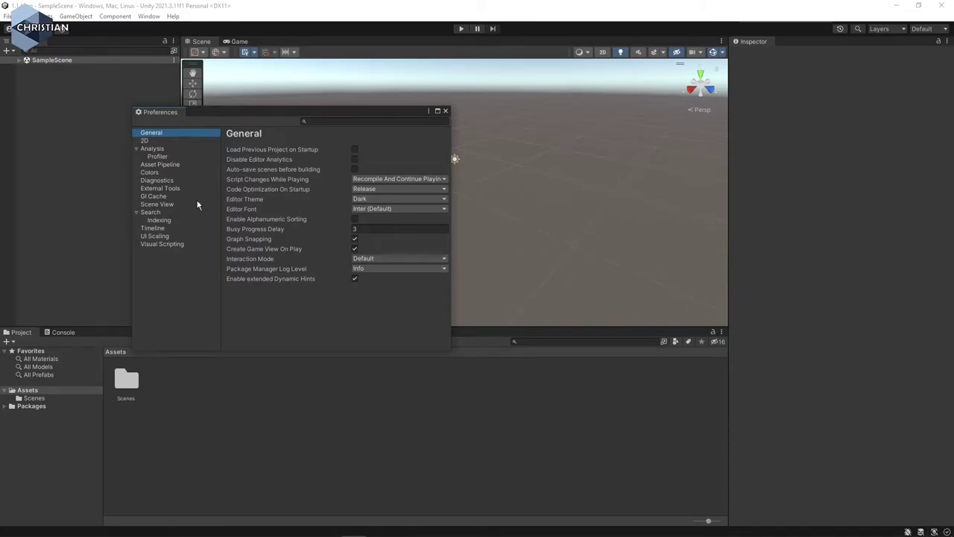
{"action": "left_click", "coordinate": [157, 189]}
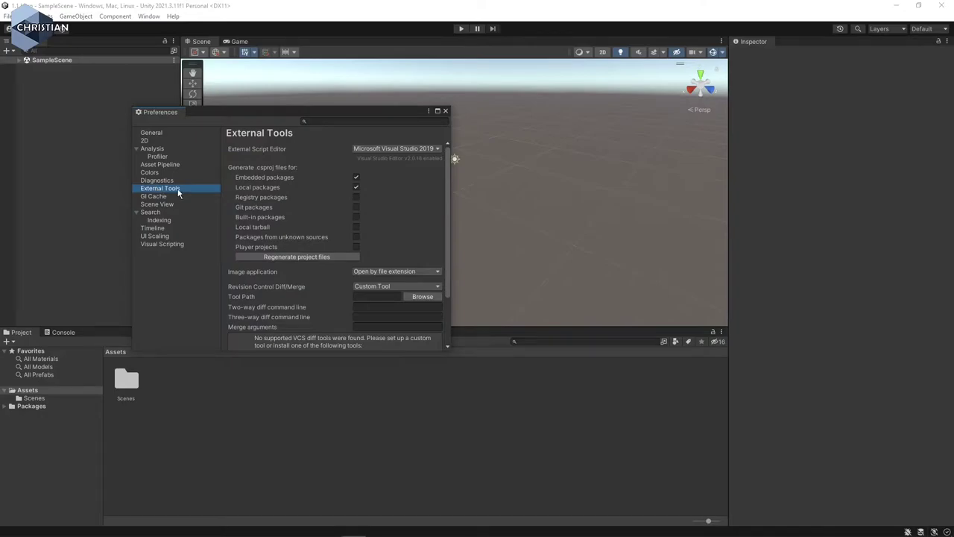
{"action": "left_click", "coordinate": [402, 152]}
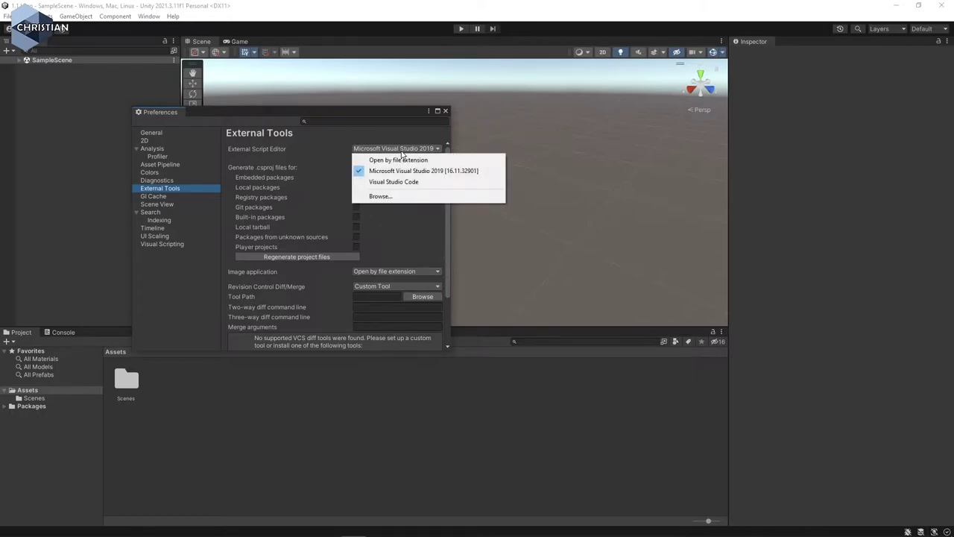
{"action": "left_click", "coordinate": [439, 173]}
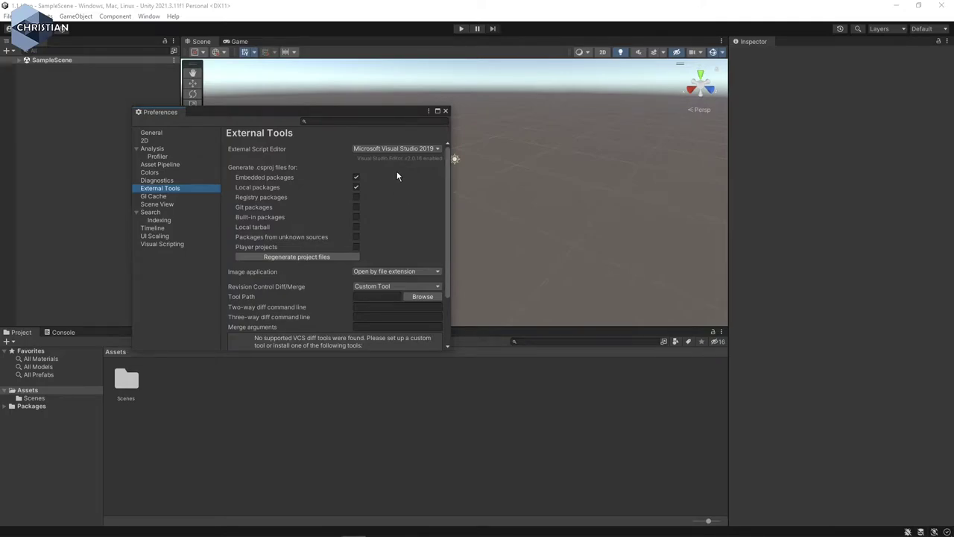
{"action": "left_click", "coordinate": [445, 111]}
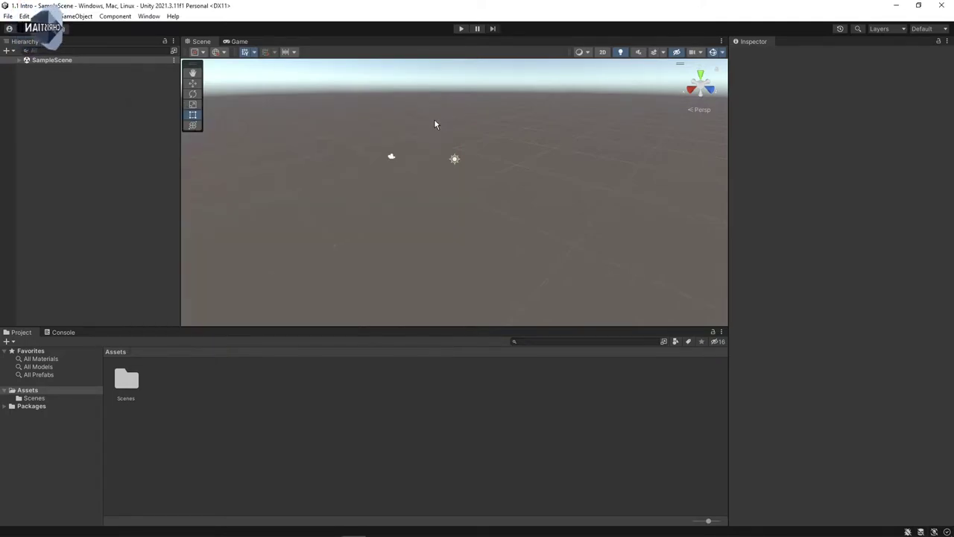
{"action": "left_click", "coordinate": [47, 15]}
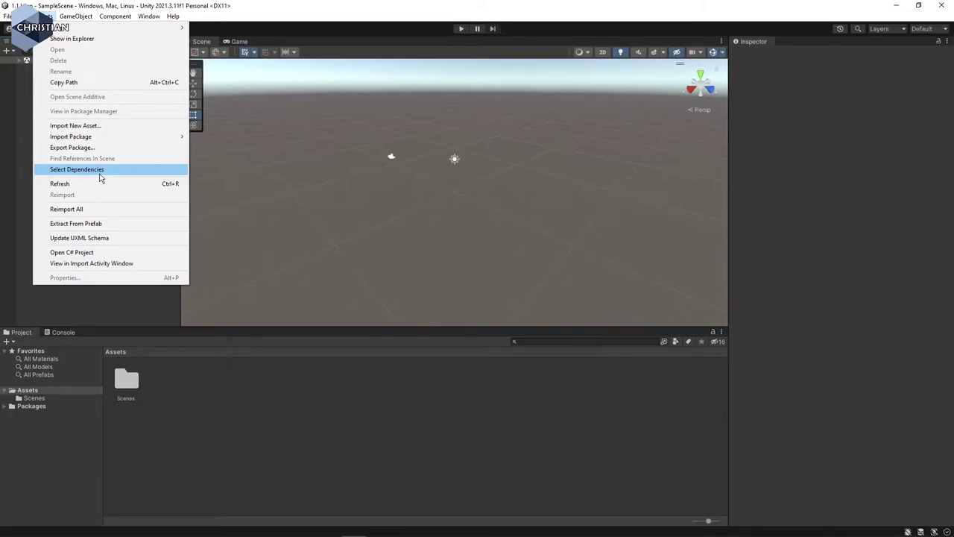
{"action": "mouse_move", "coordinate": [103, 142]}
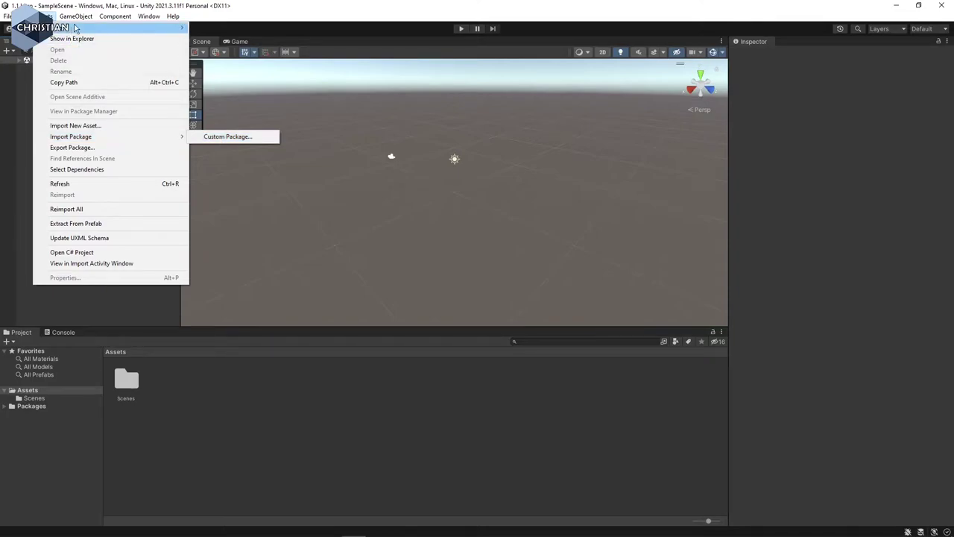
{"action": "mouse_move", "coordinate": [78, 18]}
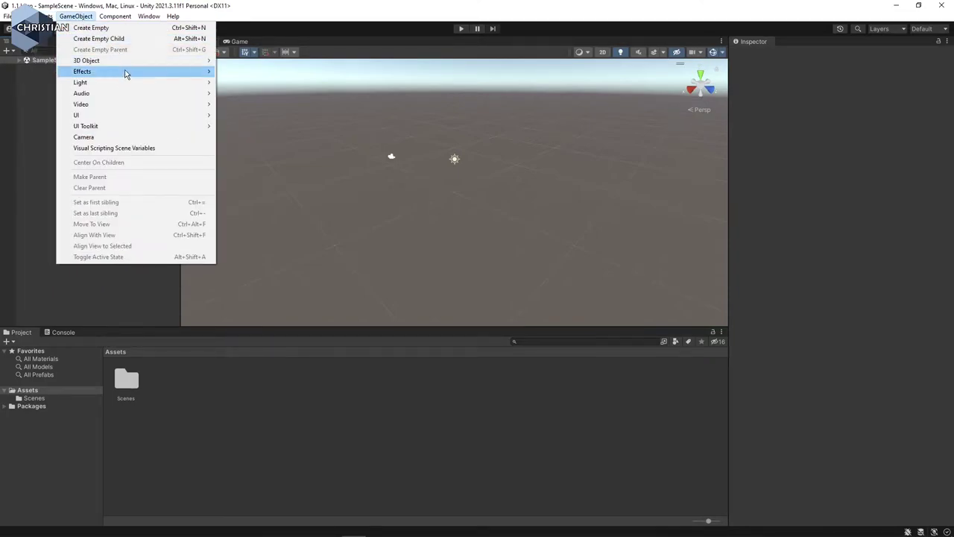
{"action": "mouse_move", "coordinate": [127, 63]}
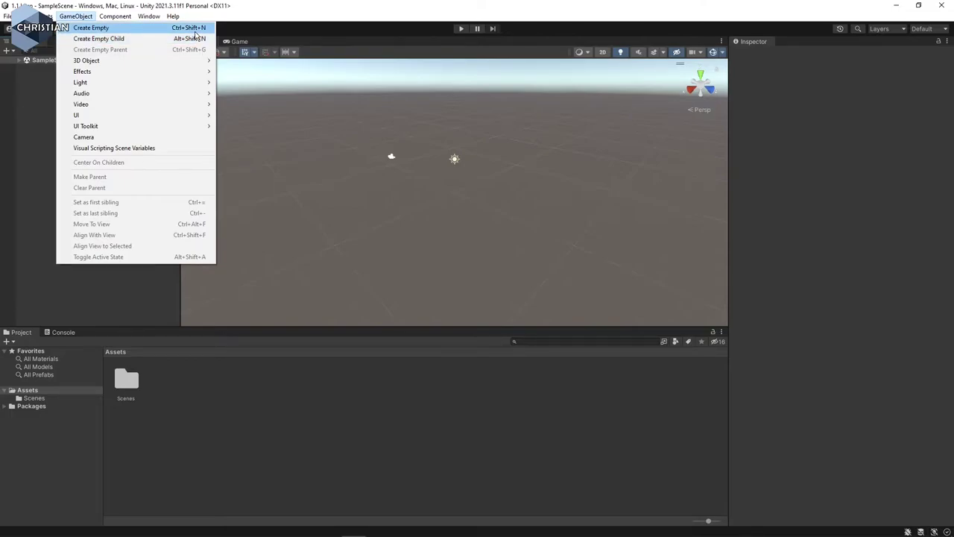
{"action": "mouse_move", "coordinate": [130, 24]}
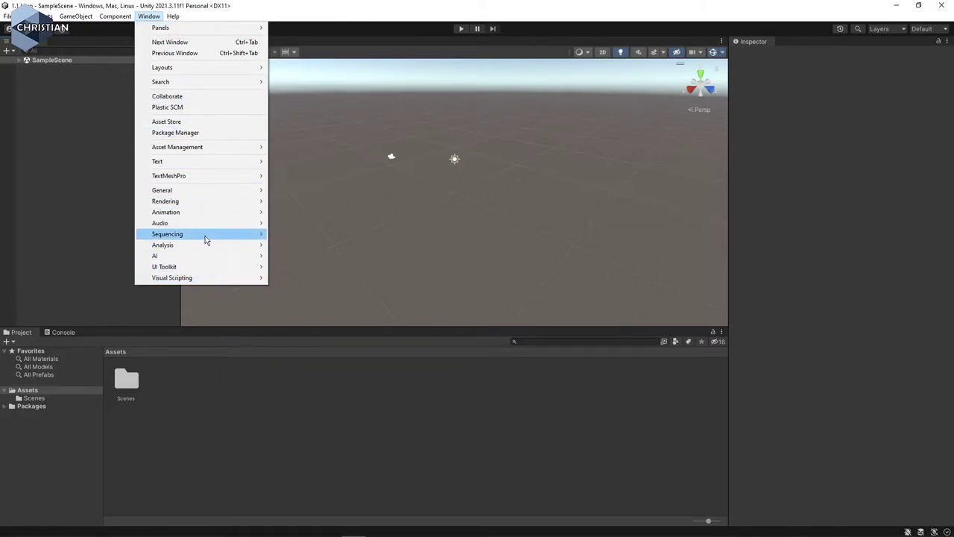
{"action": "mouse_move", "coordinate": [209, 191]}
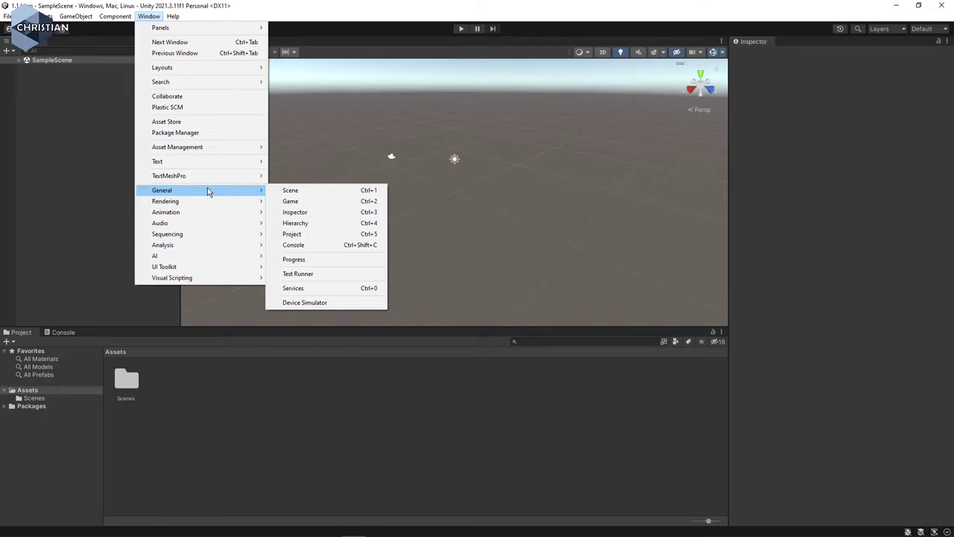
{"action": "left_click", "coordinate": [422, 19]}
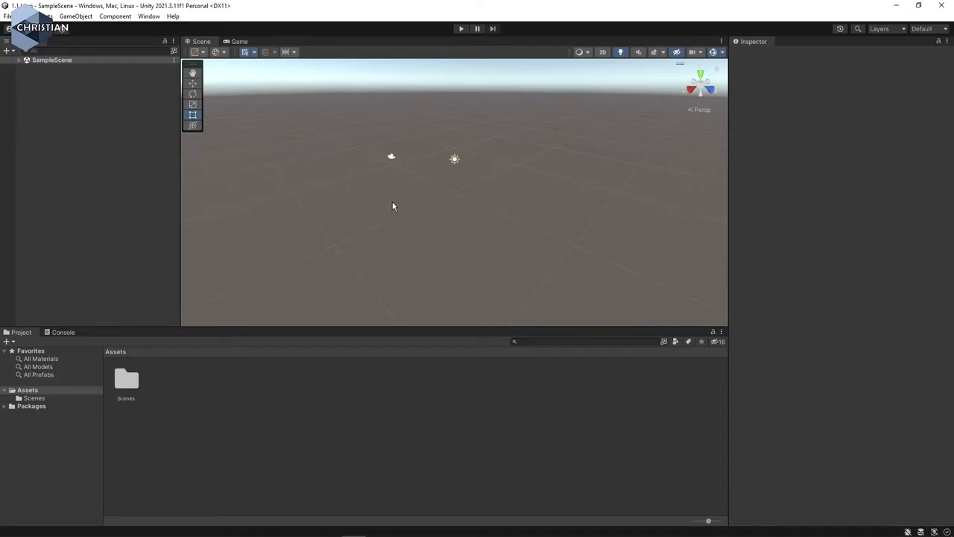
Examine the sample scene from several distances and angles and compare it with the Game view.
{"action": "scroll", "coordinate": [376, 208], "scroll_direction": "up", "scroll_amount": 5}
{"action": "scroll", "coordinate": [331, 189], "scroll_direction": "up", "scroll_amount": 3}
{"action": "scroll", "coordinate": [329, 188], "scroll_direction": "down", "scroll_amount": 2}
{"action": "key", "text": "q"}
{"action": "left_click_drag", "start_coordinate": [306, 179], "coordinate": [419, 209]}
{"action": "right_click_drag", "start_coordinate": [372, 161], "coordinate": [411, 135]}
{"action": "scroll", "coordinate": [461, 182], "scroll_direction": "up", "scroll_amount": 2}
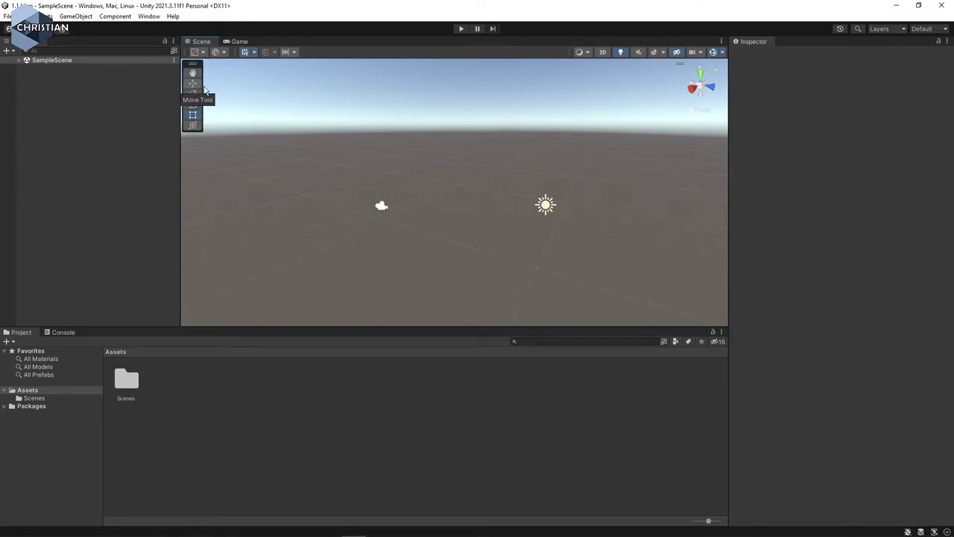
{"action": "left_click", "coordinate": [241, 42]}
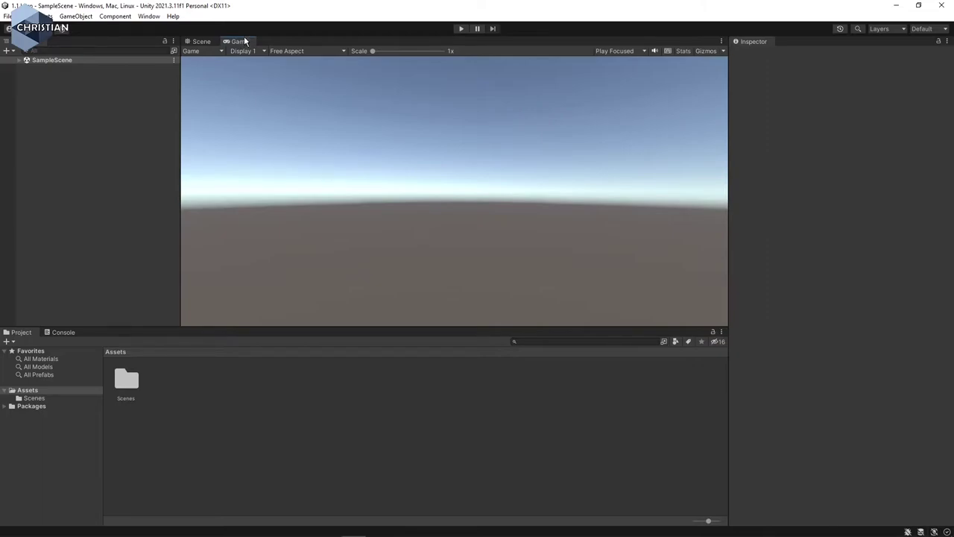
{"action": "left_click", "coordinate": [206, 43]}
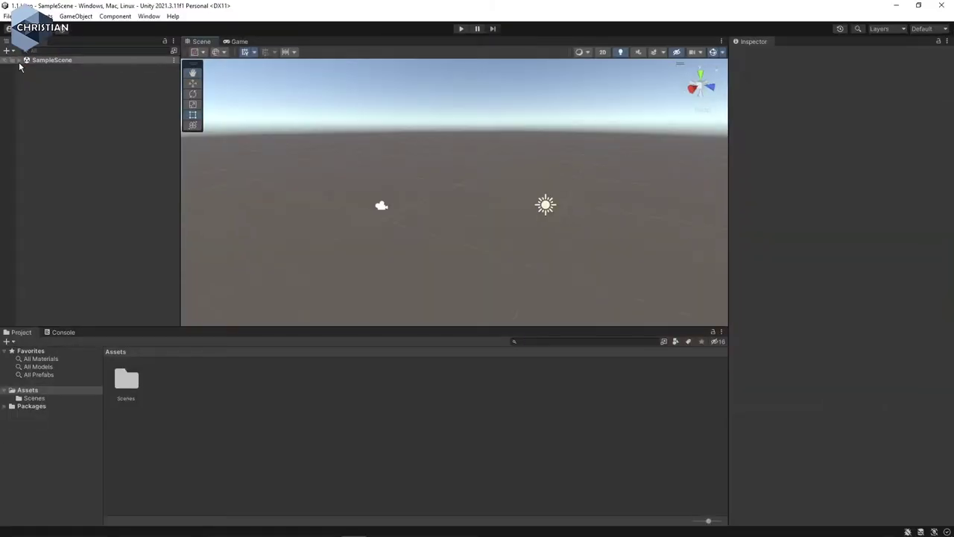
Expand SampleScene and inspect the Main Camera's components and its view frustum from several angles.
{"action": "left_click", "coordinate": [39, 63]}
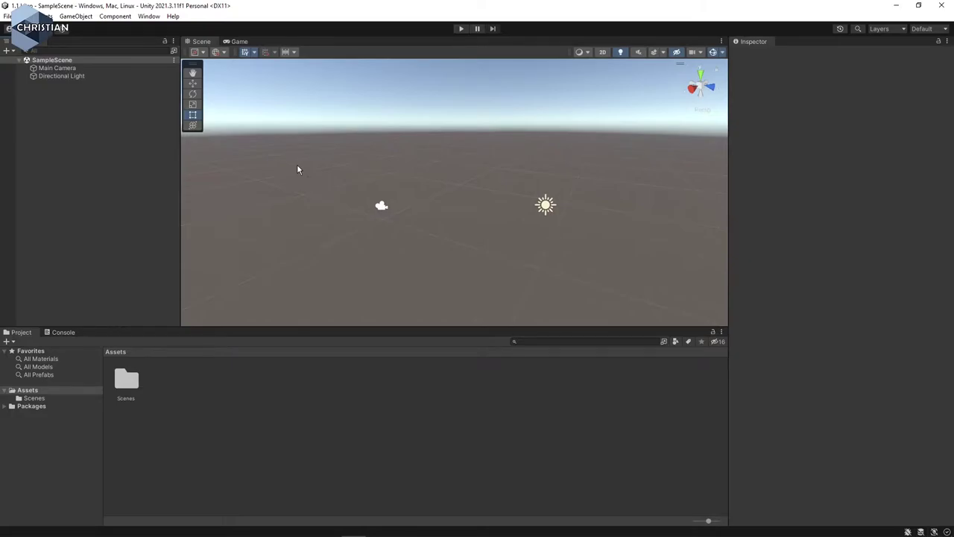
{"action": "left_click", "coordinate": [59, 68]}
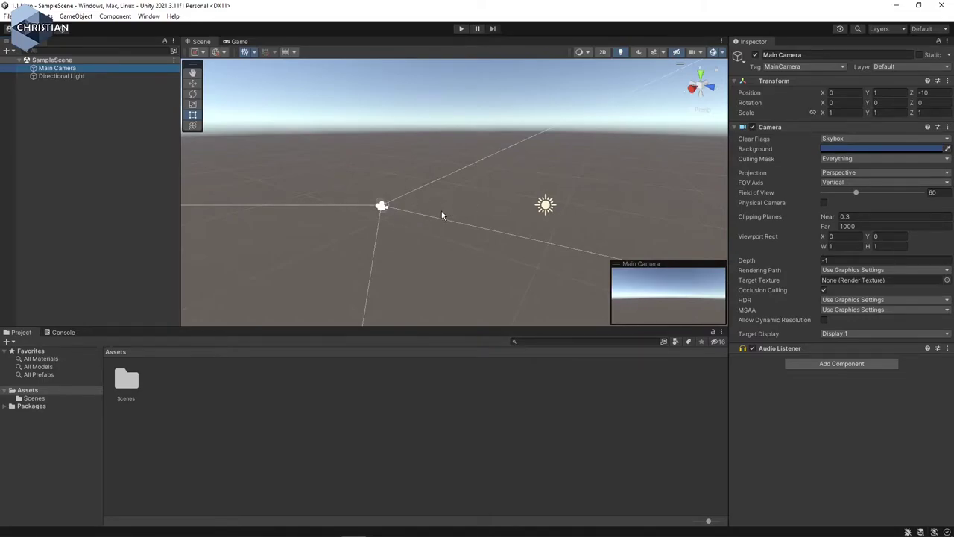
{"action": "scroll", "coordinate": [441, 215], "scroll_direction": "down", "scroll_amount": 6}
{"action": "scroll", "coordinate": [436, 209], "scroll_direction": "down", "scroll_amount": 5}
{"action": "scroll", "coordinate": [425, 196], "scroll_direction": "down", "scroll_amount": 5}
{"action": "scroll", "coordinate": [403, 195], "scroll_direction": "up", "scroll_amount": 5}
{"action": "right_click_drag", "start_coordinate": [426, 193], "coordinate": [517, 207]}
{"action": "right_click_drag", "start_coordinate": [339, 181], "coordinate": [521, 181]}
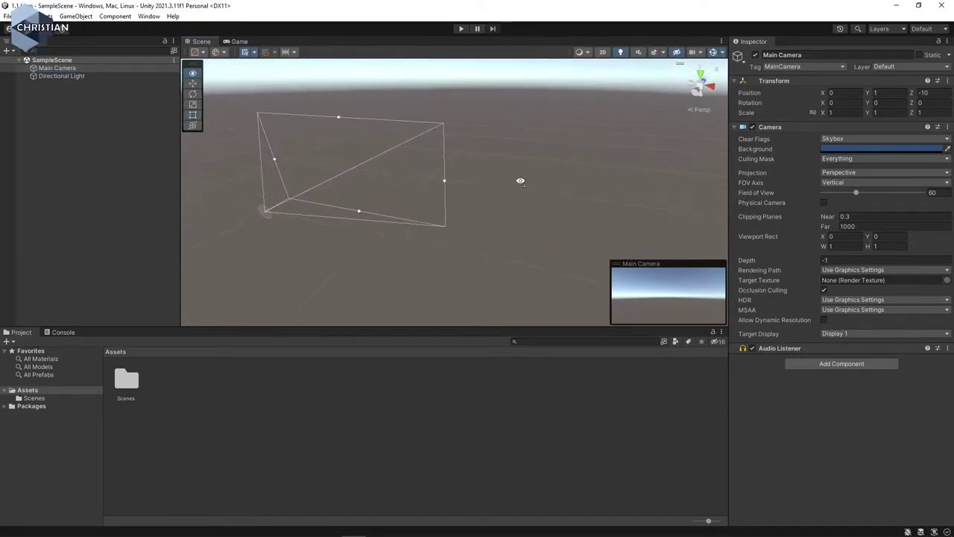
{"action": "middle_click_drag", "start_coordinate": [401, 227], "coordinate": [438, 235]}
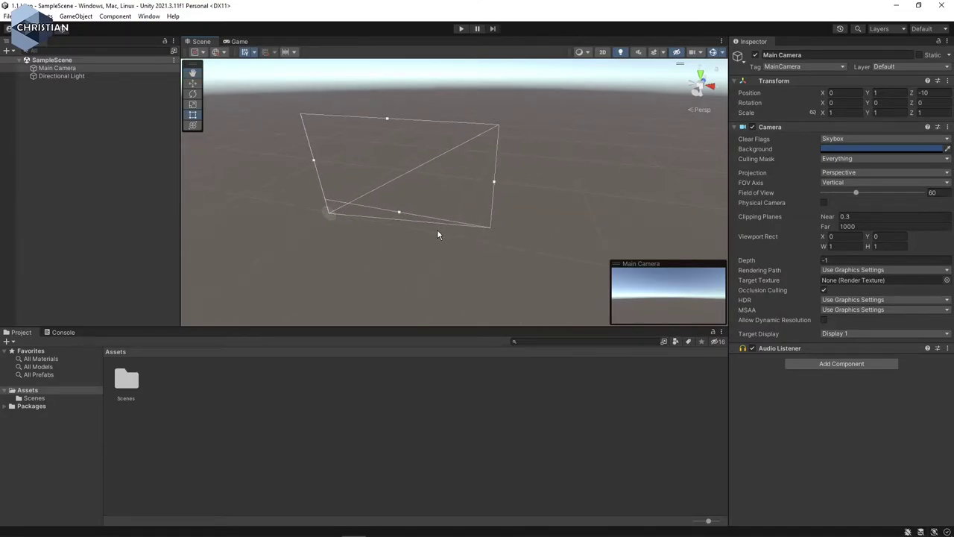
{"action": "scroll", "coordinate": [391, 225], "scroll_direction": "up", "scroll_amount": 5}
{"action": "left_click_drag", "start_coordinate": [401, 217], "coordinate": [383, 207], "text": "alt"}
{"action": "scroll", "coordinate": [383, 207], "scroll_direction": "up", "scroll_amount": 1}
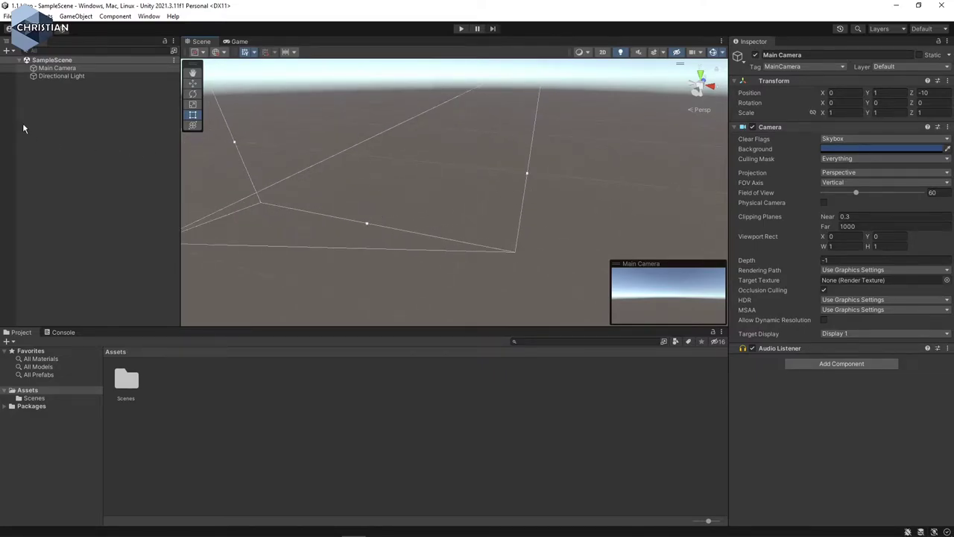
Inspect the Directional Light's components and frame the Main Camera in the scene.
{"action": "left_click", "coordinate": [93, 78]}
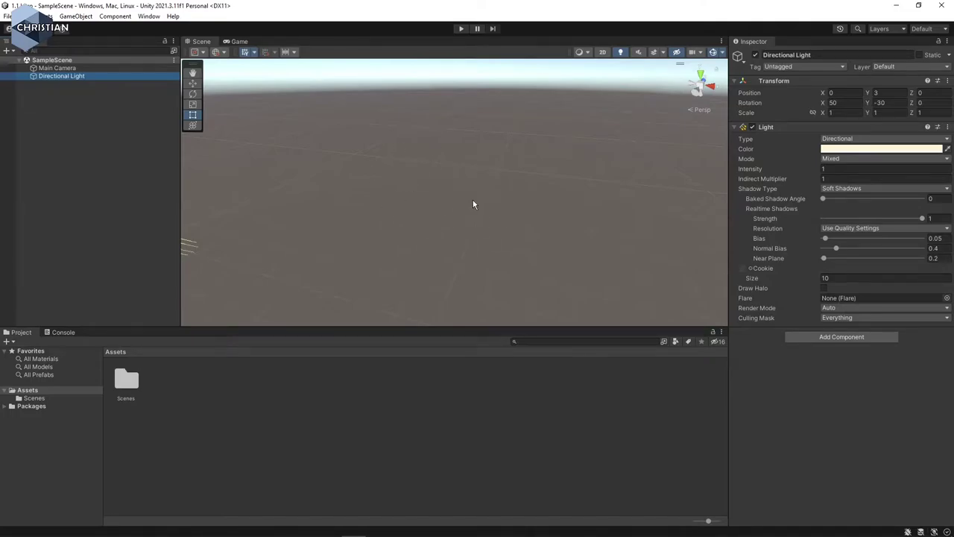
{"action": "scroll", "coordinate": [473, 204], "scroll_direction": "down", "scroll_amount": 5}
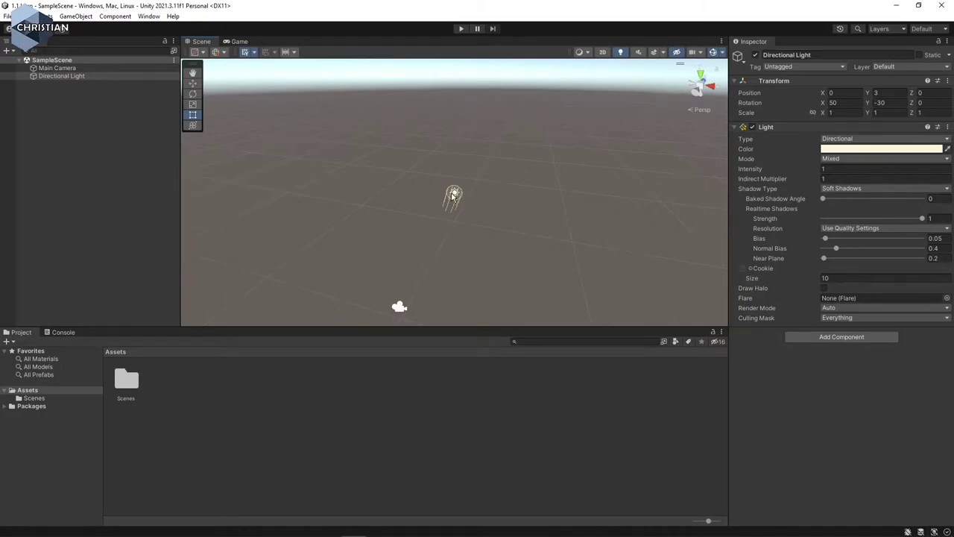
{"action": "left_click", "coordinate": [70, 69]}
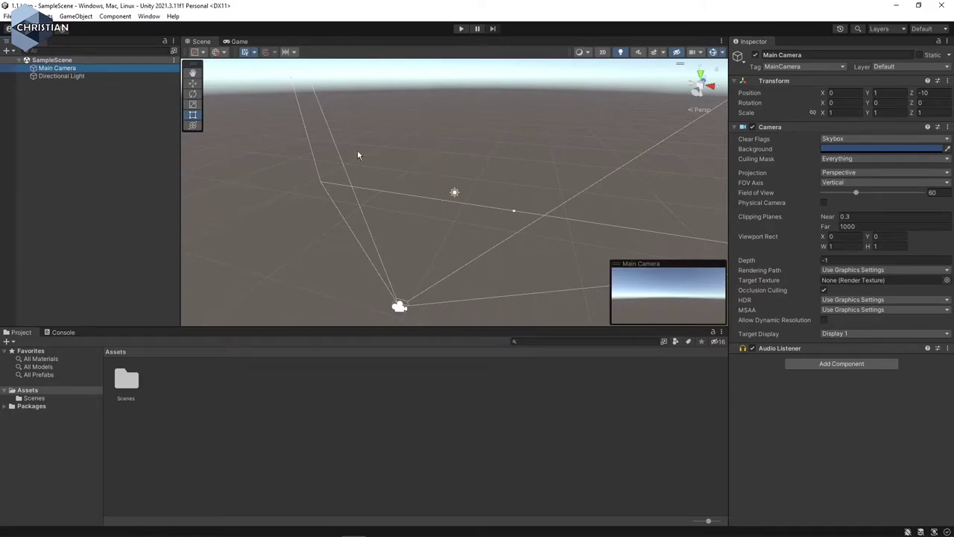
{"action": "key", "text": "f"}
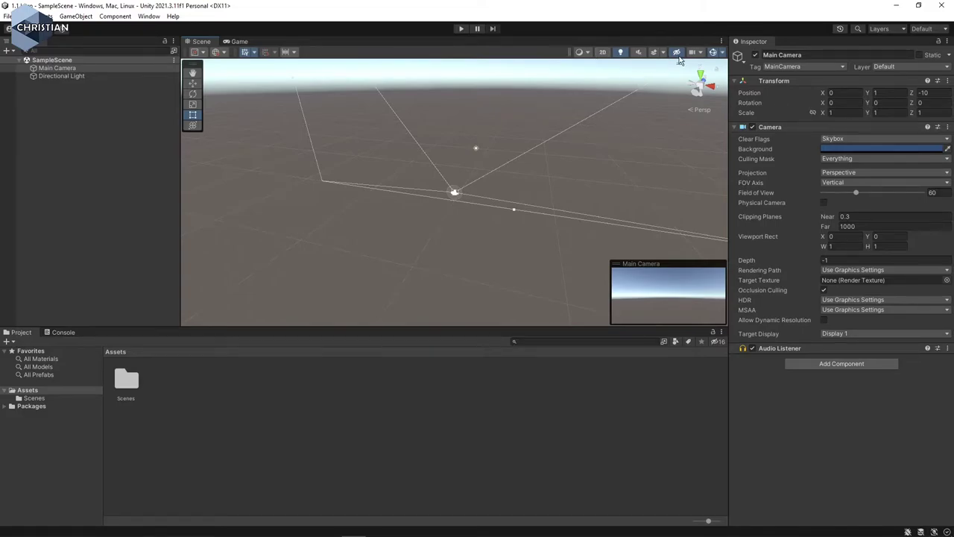
Preview the scene in 2D mode, return to 3D and check the scene view's effects options.
{"action": "left_click", "coordinate": [603, 54]}
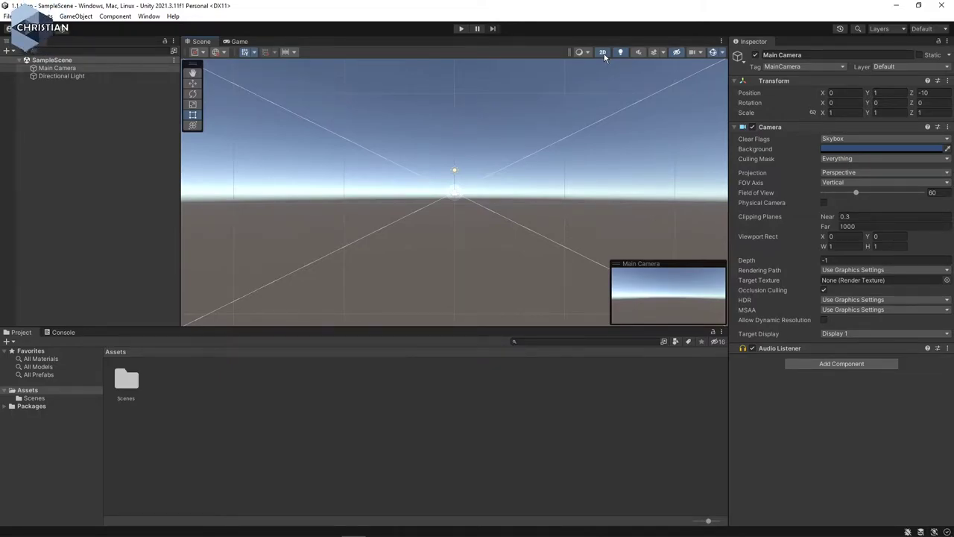
{"action": "left_click", "coordinate": [604, 53]}
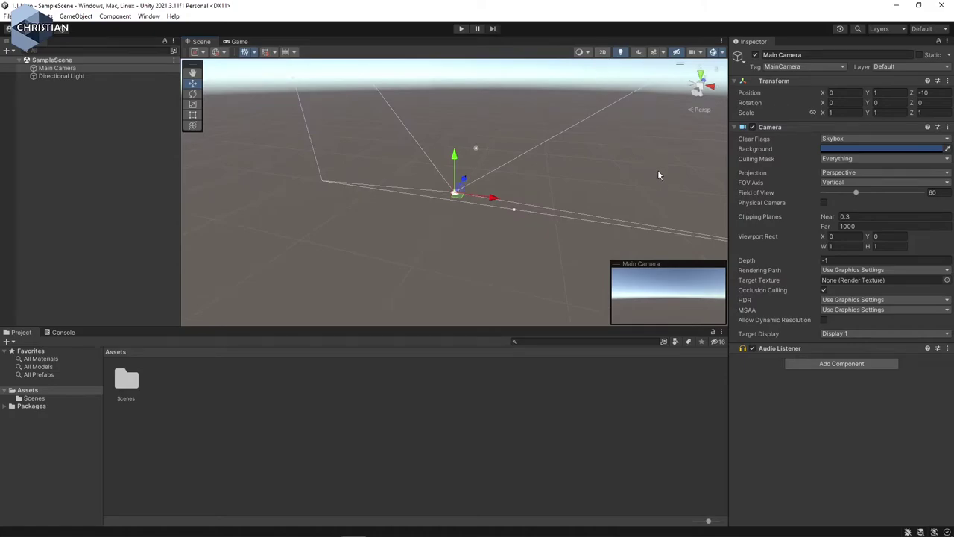
{"action": "left_click_drag", "start_coordinate": [667, 171], "coordinate": [492, 185], "text": "alt"}
{"action": "middle_click_drag", "start_coordinate": [492, 185], "coordinate": [450, 184]}
{"action": "scroll", "coordinate": [442, 186], "scroll_direction": "up", "scroll_amount": 1}
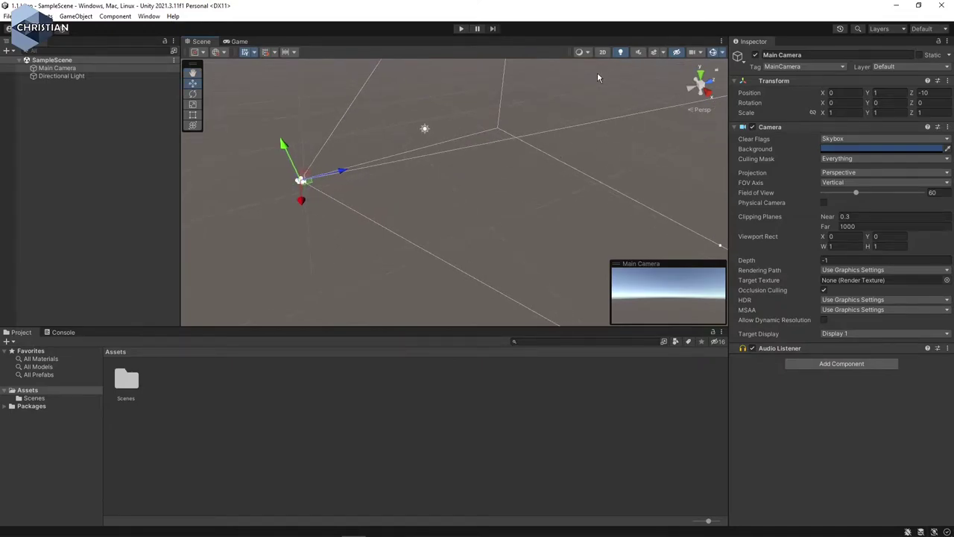
{"action": "left_click", "coordinate": [665, 56]}
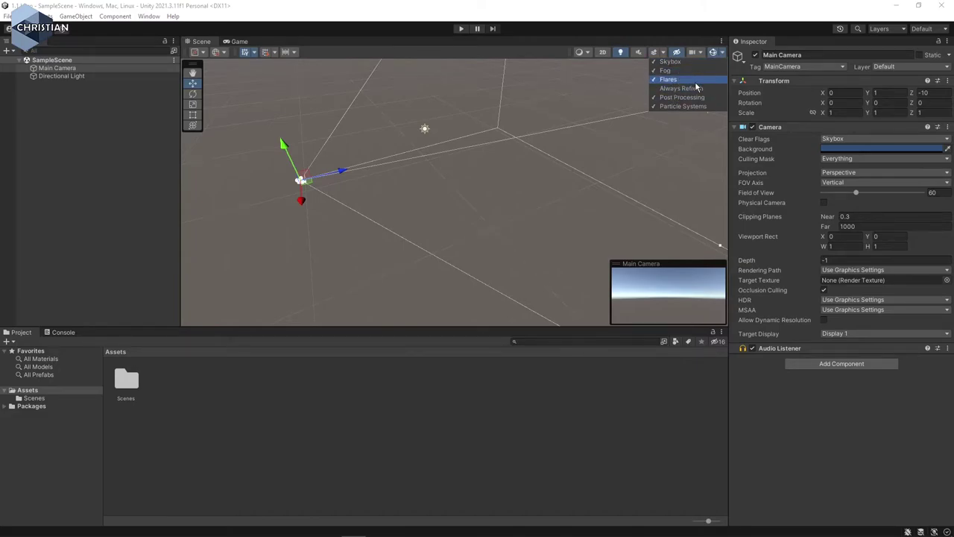
{"action": "left_click", "coordinate": [658, 40]}
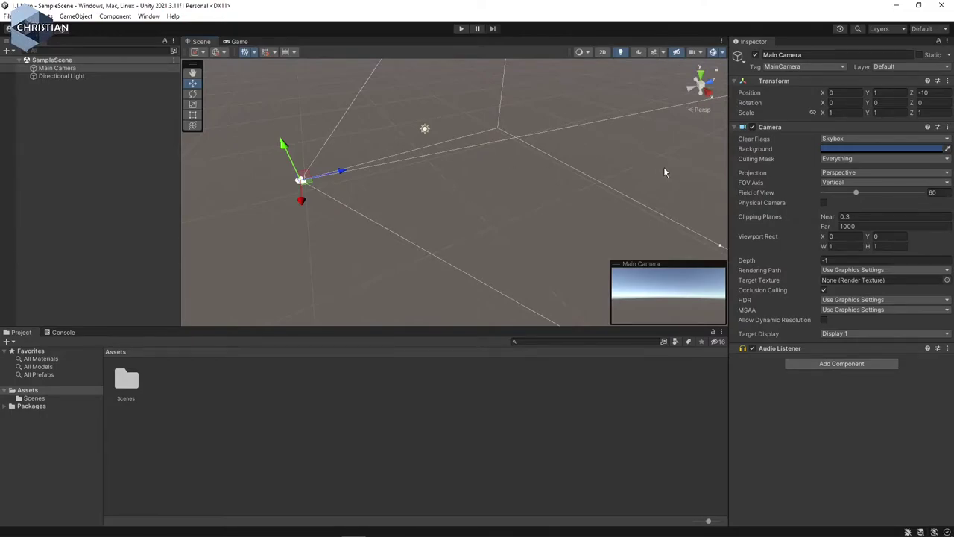
Orient the scene view to look straight down from the top.
{"action": "middle_click_drag", "start_coordinate": [681, 139], "coordinate": [452, 165]}
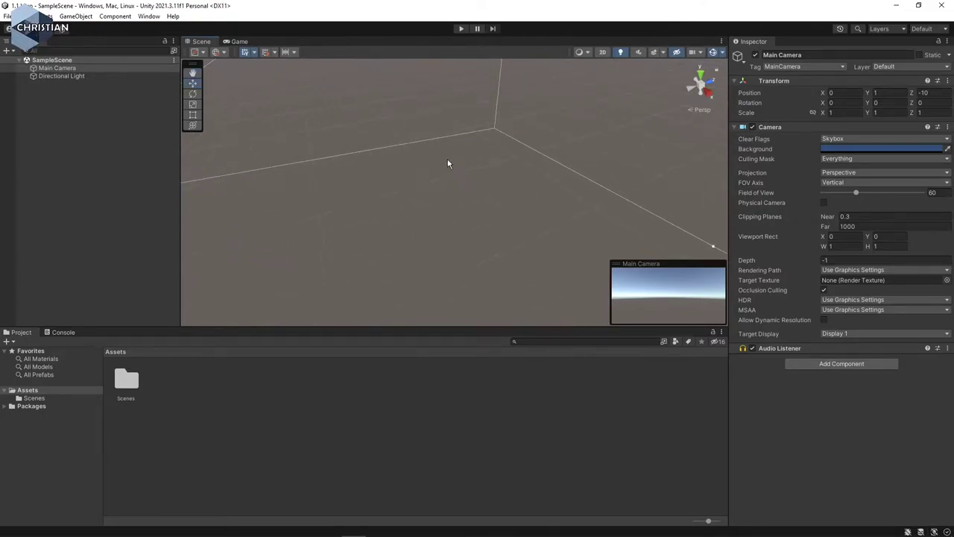
{"action": "left_click_drag", "start_coordinate": [635, 148], "coordinate": [397, 178], "text": "alt"}
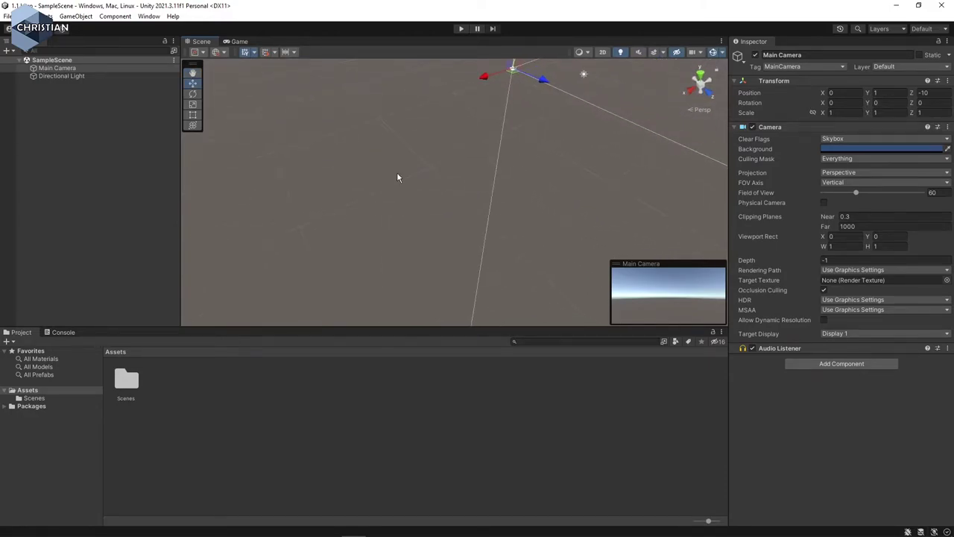
{"action": "left_click", "coordinate": [703, 79]}
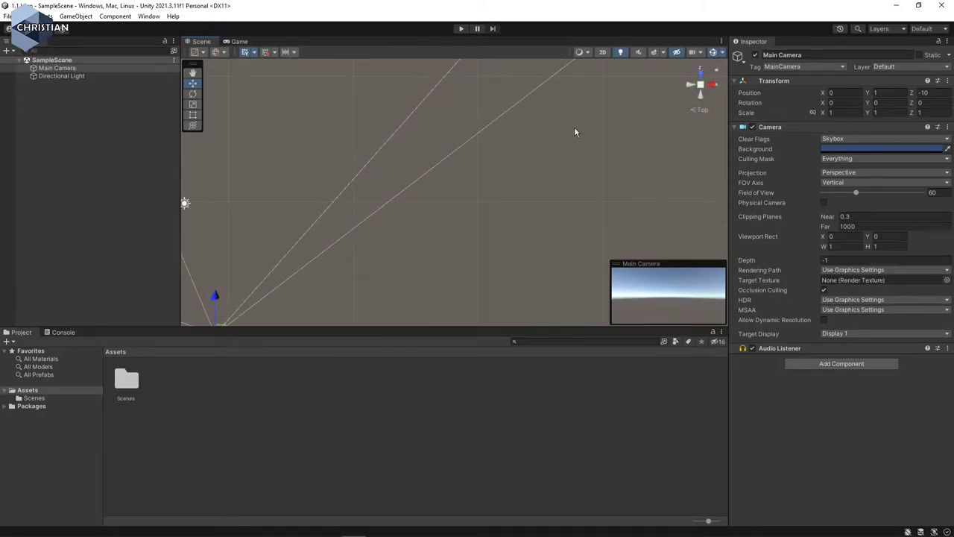
View the scene from the front, right and bottom, and orbit back to an angled perspective above the ground plane.
{"action": "scroll", "coordinate": [574, 132], "scroll_direction": "down", "scroll_amount": 5}
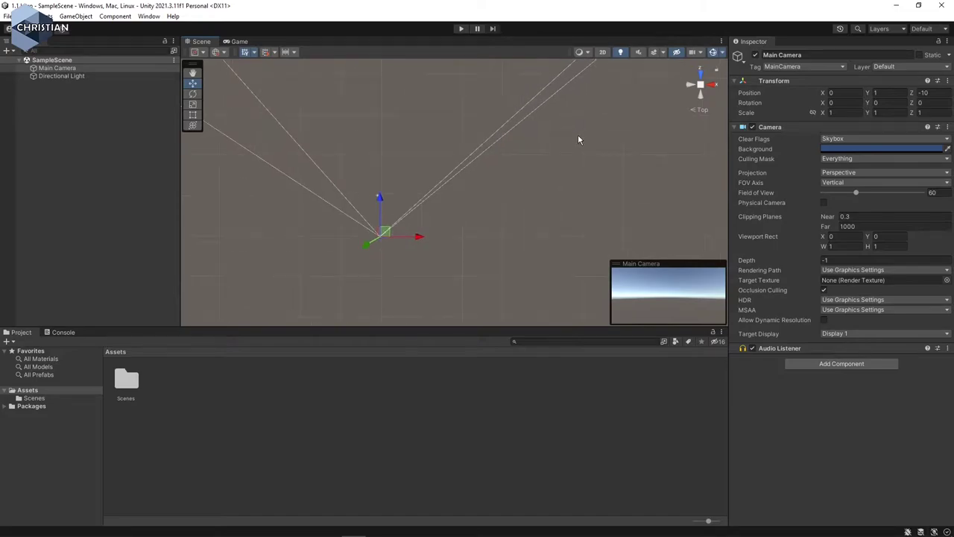
{"action": "left_click", "coordinate": [703, 74]}
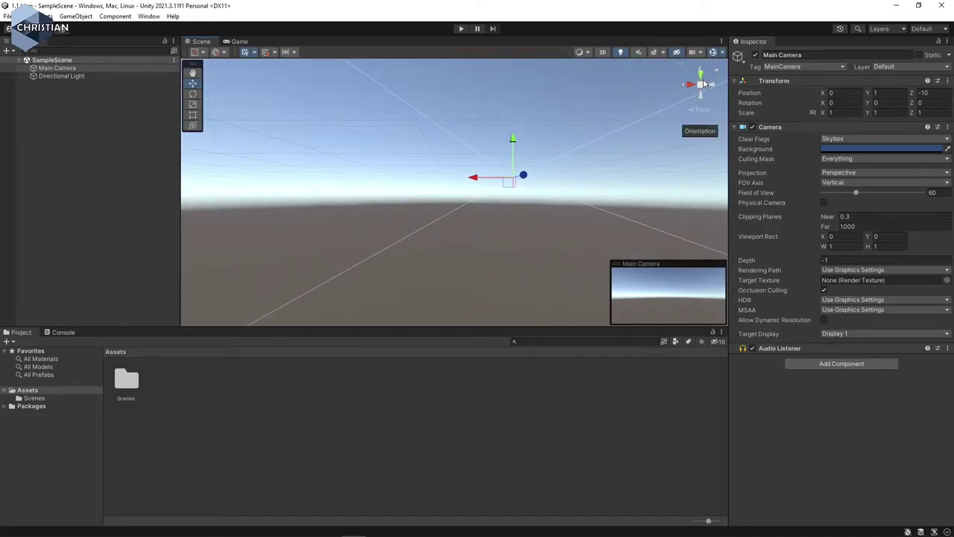
{"action": "left_click", "coordinate": [690, 86]}
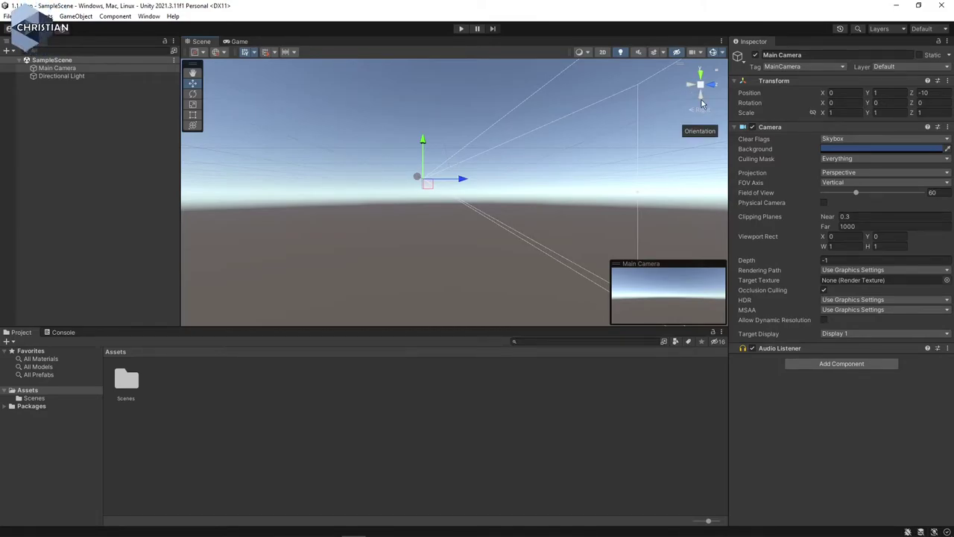
{"action": "left_click", "coordinate": [699, 98]}
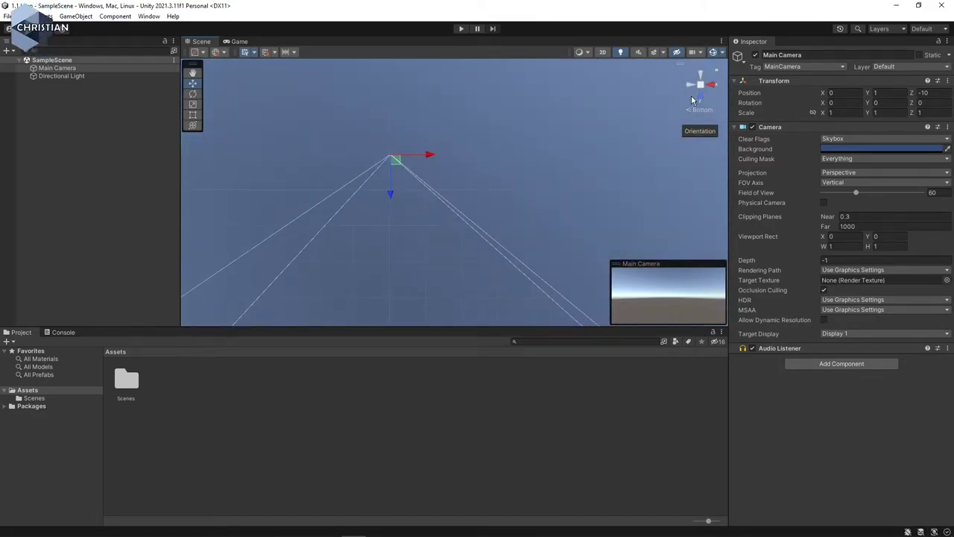
{"action": "left_click_drag", "start_coordinate": [591, 139], "coordinate": [485, 347], "text": "alt"}
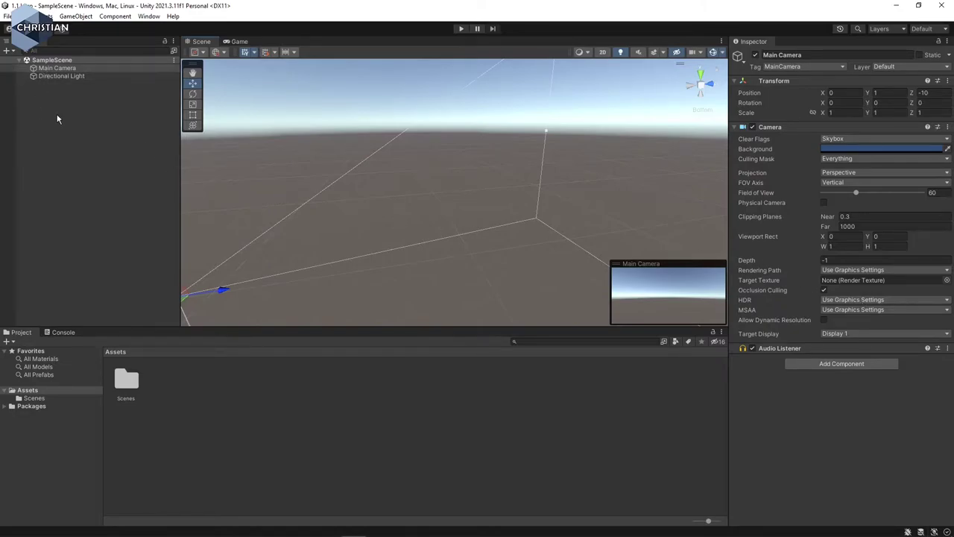
Examine the Directional Light's component settings and its light color in the color picker.
{"action": "left_click", "coordinate": [61, 77]}
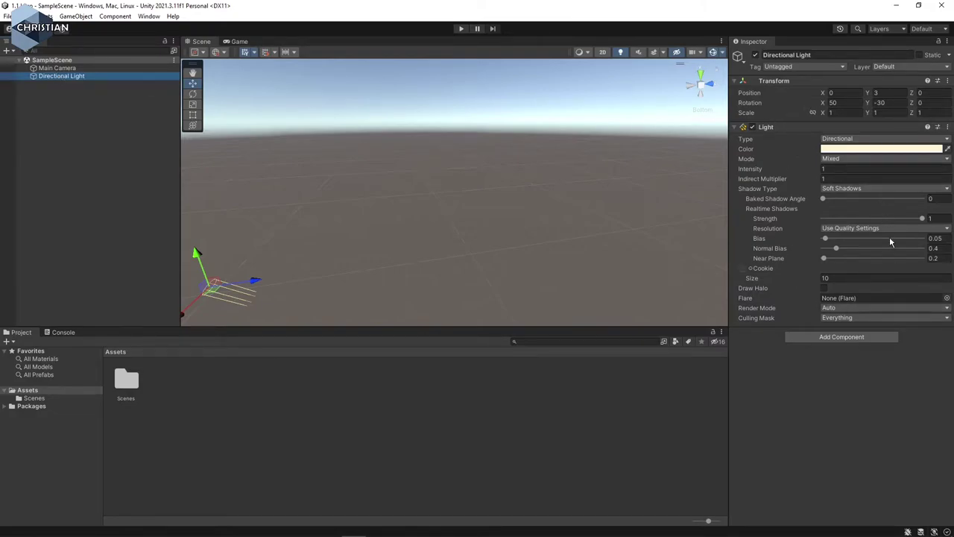
{"action": "left_click", "coordinate": [865, 150]}
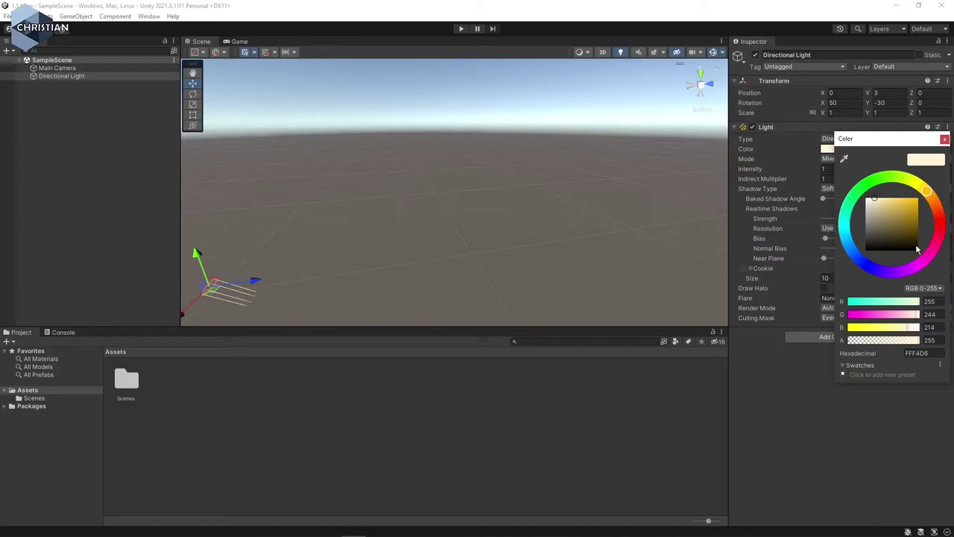
{"action": "left_click", "coordinate": [944, 140]}
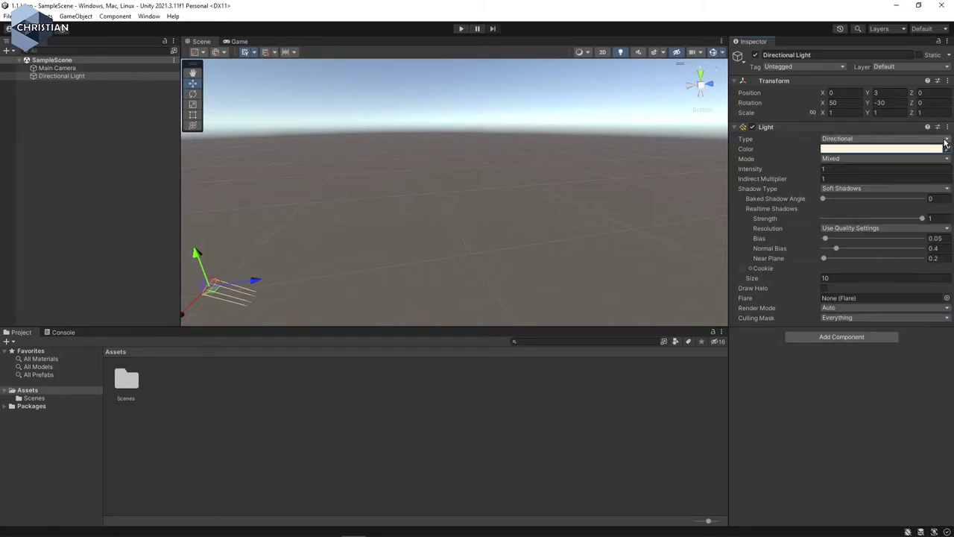
Raise the Directional Light's intensity to 1.2 and lower it to 0.52.
{"action": "left_click", "coordinate": [829, 170]}
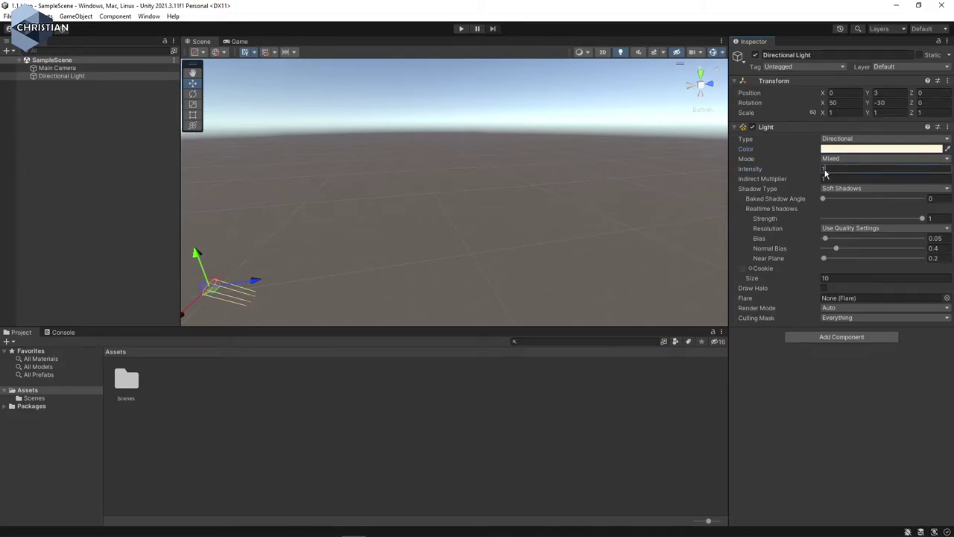
{"action": "type", "text": ".2"}
{"action": "left_click", "coordinate": [803, 143]}
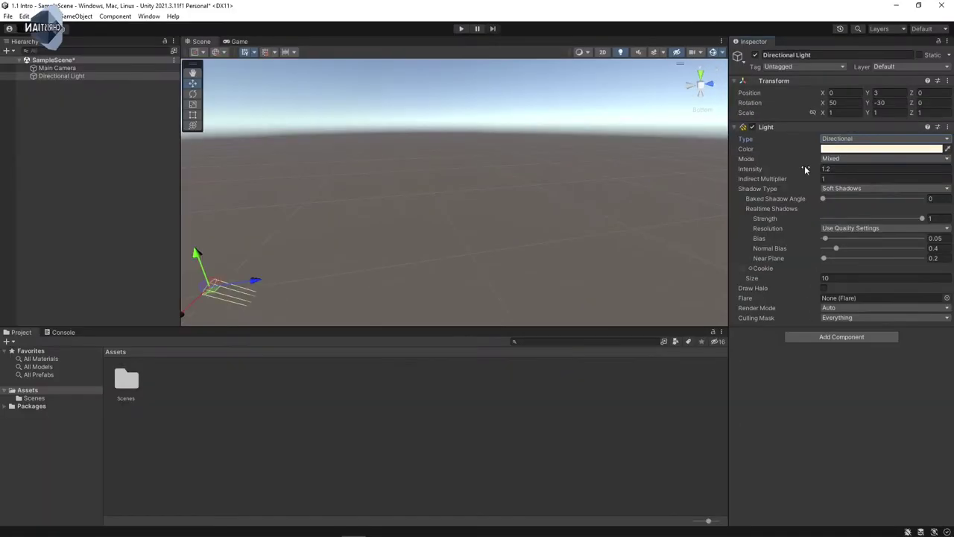
{"action": "left_click_drag", "start_coordinate": [806, 170], "coordinate": [751, 171]}
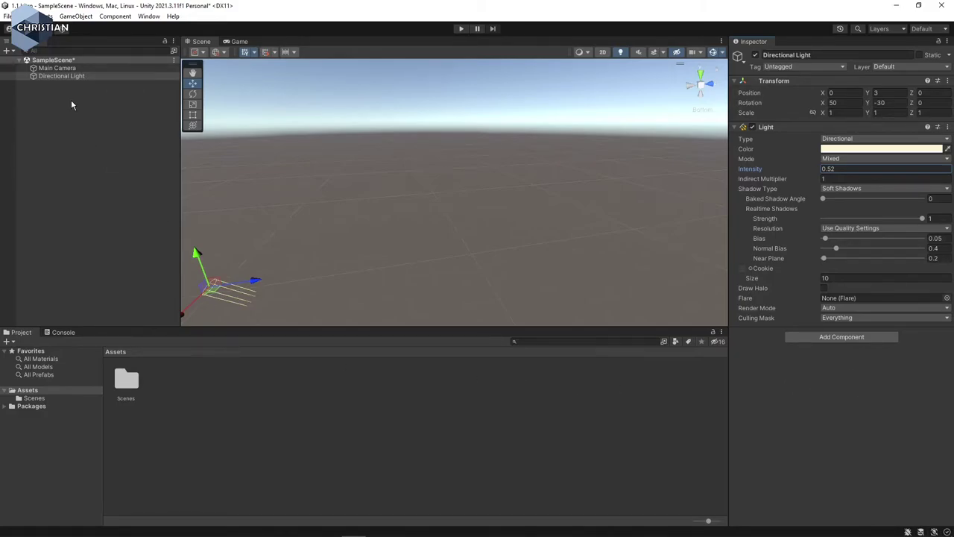
Inspect the Main Camera's components and browse the project's Assets folder, including the SampleScene asset in Scenes.
{"action": "left_click", "coordinate": [71, 69]}
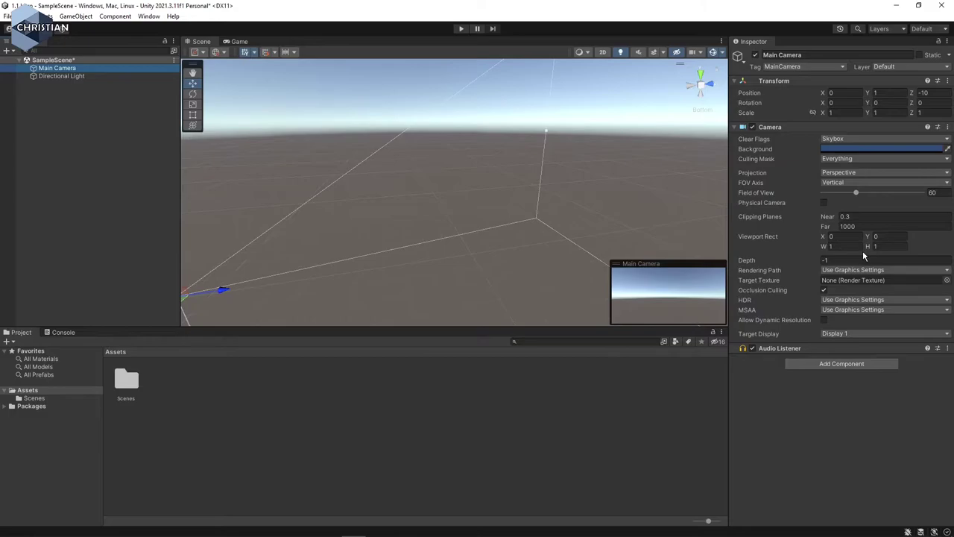
{"action": "mouse_move", "coordinate": [280, 526]}
{"action": "left_click", "coordinate": [46, 391]}
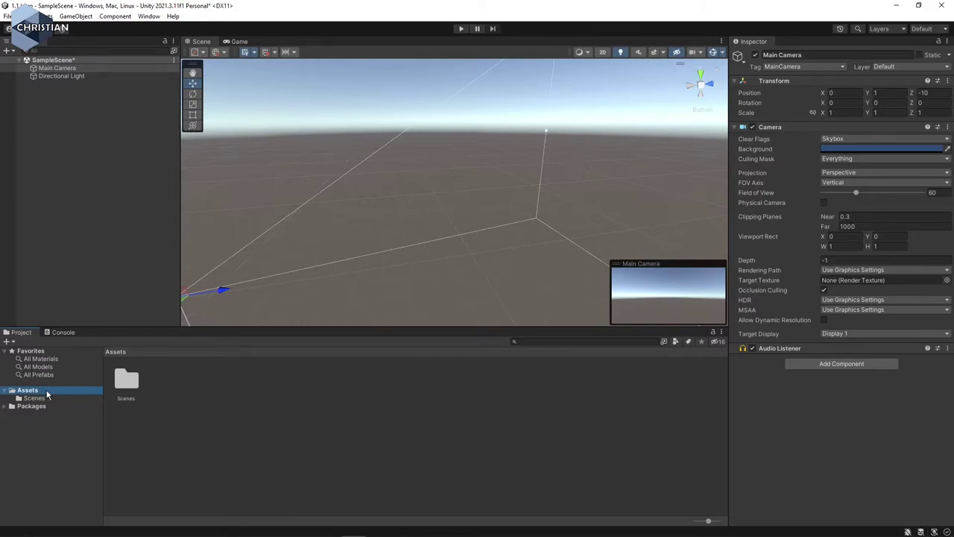
{"action": "left_click", "coordinate": [129, 382]}
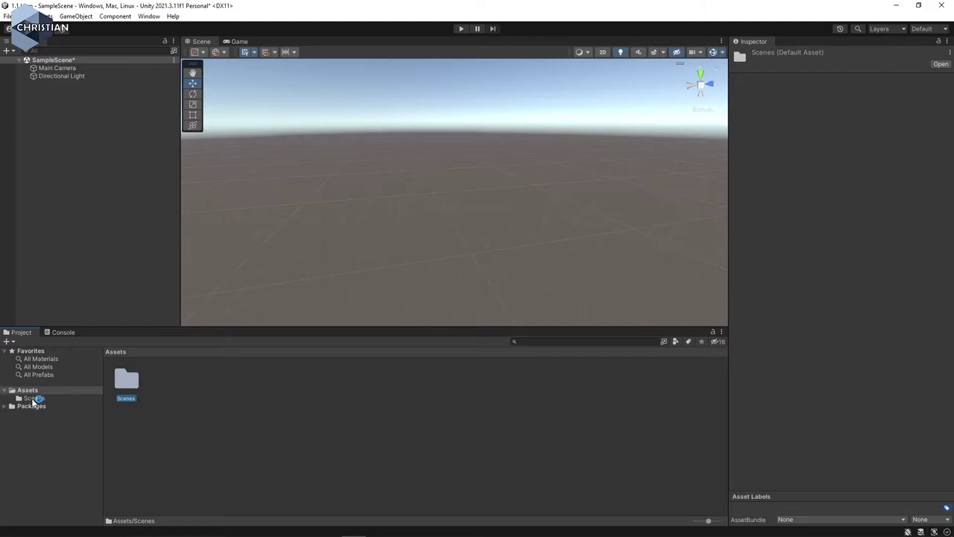
{"action": "left_click", "coordinate": [36, 398]}
{"action": "left_click", "coordinate": [127, 382]}
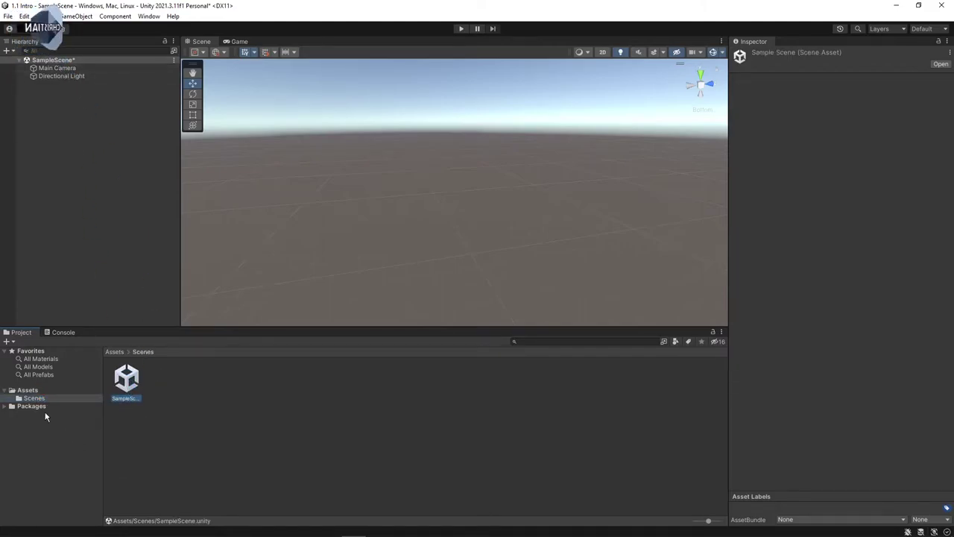
{"action": "left_click", "coordinate": [29, 399]}
{"action": "left_click", "coordinate": [28, 391]}
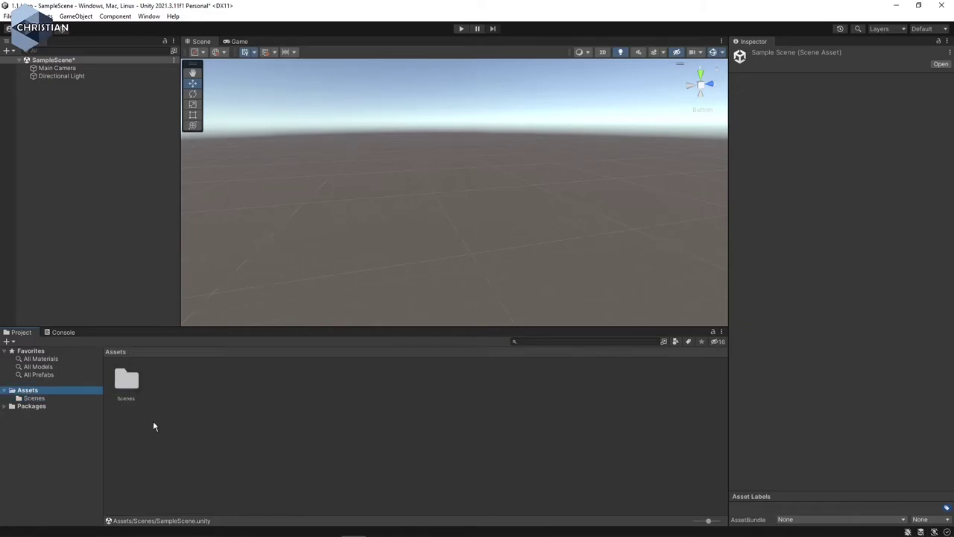
{"action": "left_click", "coordinate": [291, 428]}
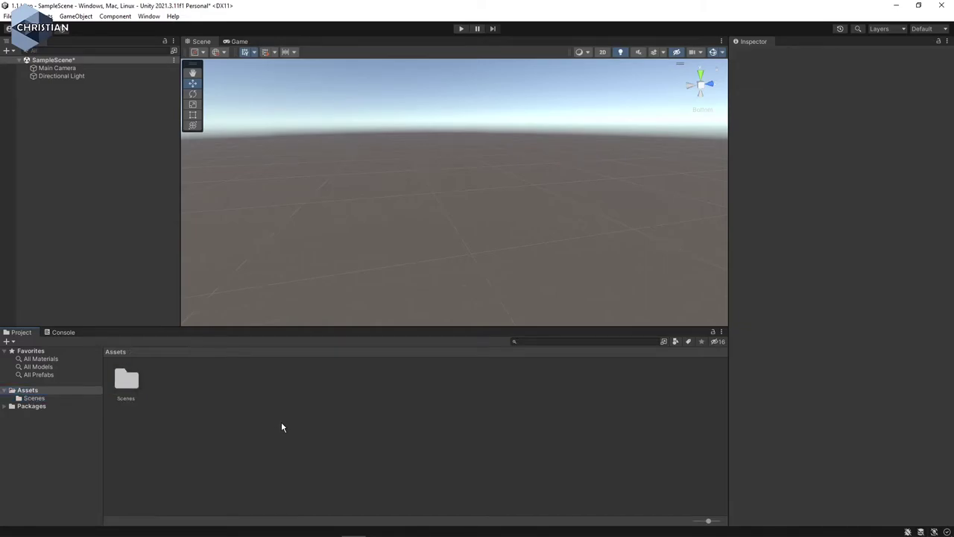
Review the commands available for the Assets folder and the Scenes folder, such as creating and importing assets.
{"action": "right_click", "coordinate": [29, 392]}
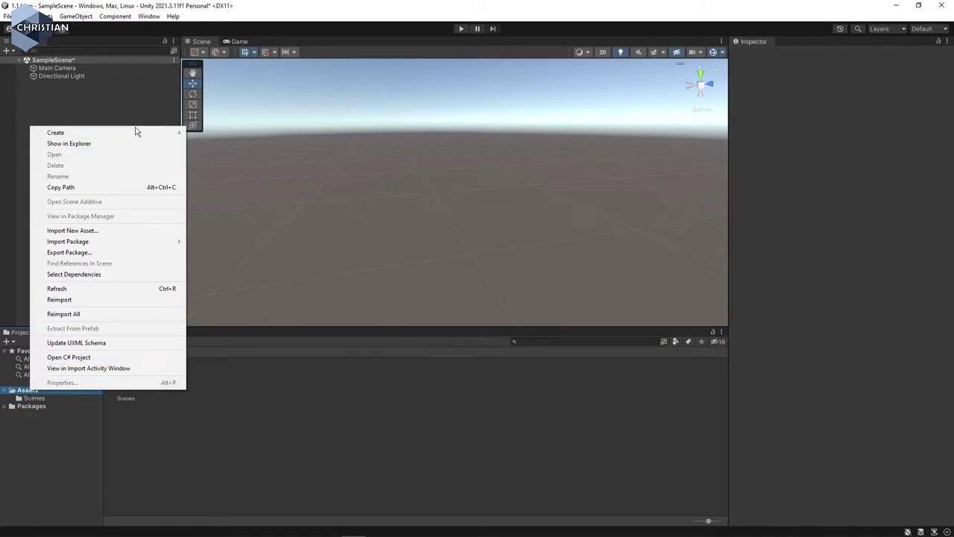
{"action": "mouse_move", "coordinate": [133, 135]}
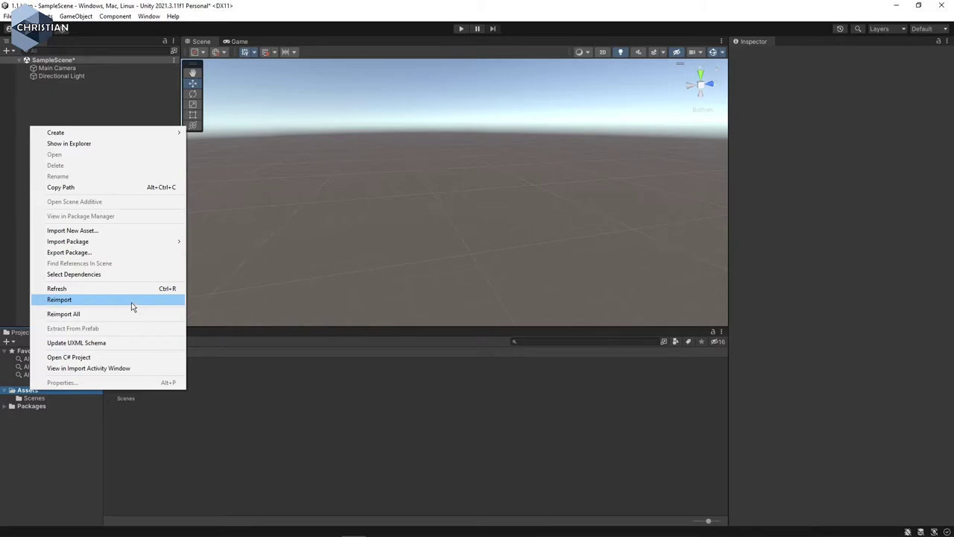
{"action": "left_click", "coordinate": [260, 414]}
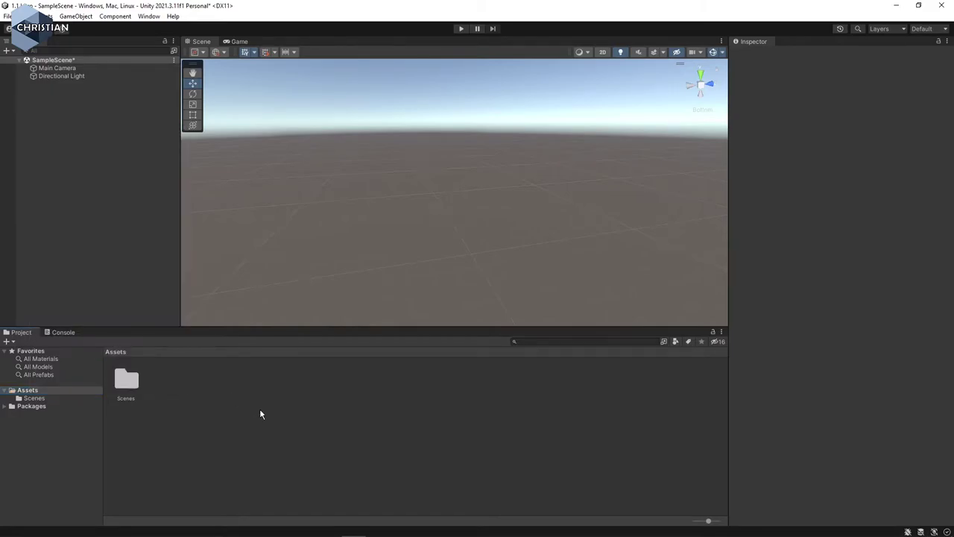
{"action": "left_click", "coordinate": [132, 385]}
{"action": "right_click", "coordinate": [132, 384]}
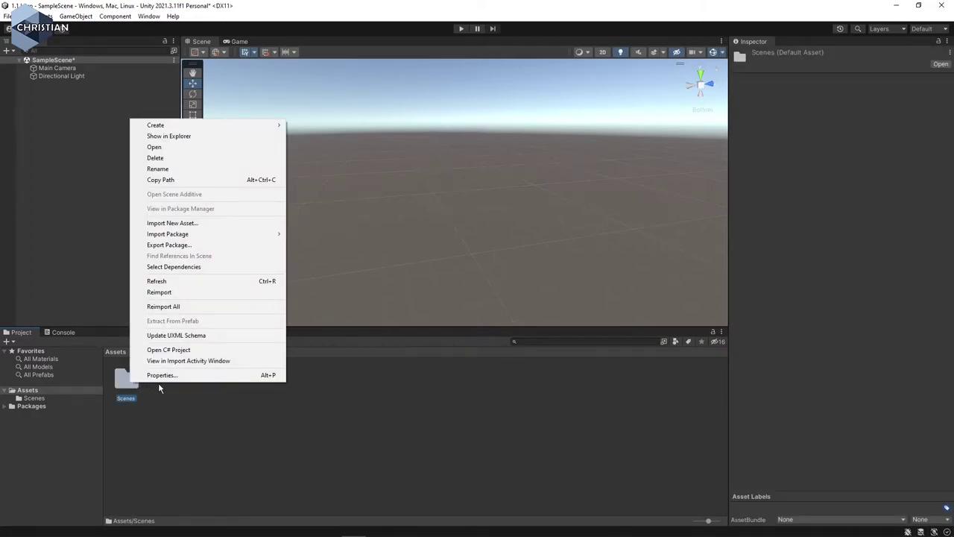
{"action": "left_click", "coordinate": [216, 426]}
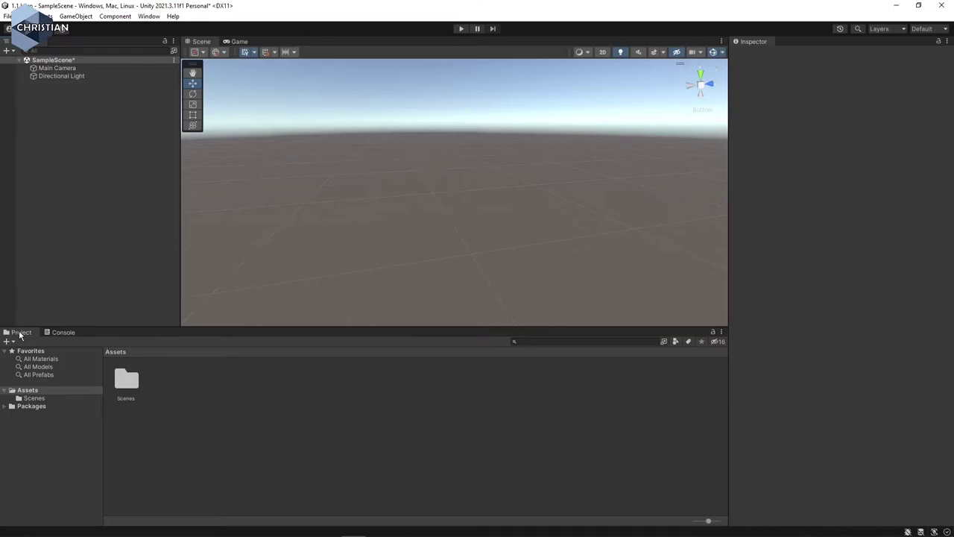
Dock the Game view below the Scene view, make it taller, and dock the Project window beneath the Inspector.
{"action": "left_click_drag", "start_coordinate": [240, 41], "coordinate": [167, 358]}
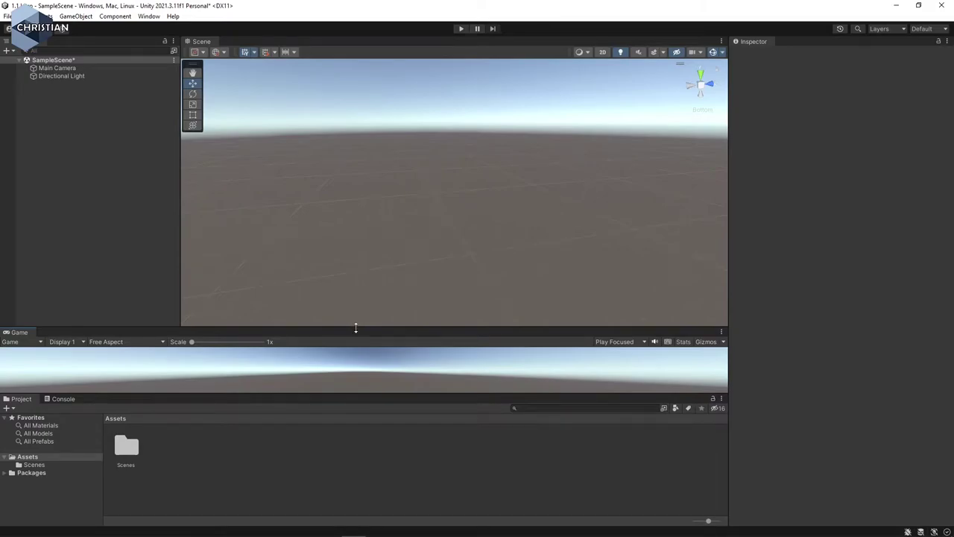
{"action": "left_click_drag", "start_coordinate": [355, 327], "coordinate": [354, 273]}
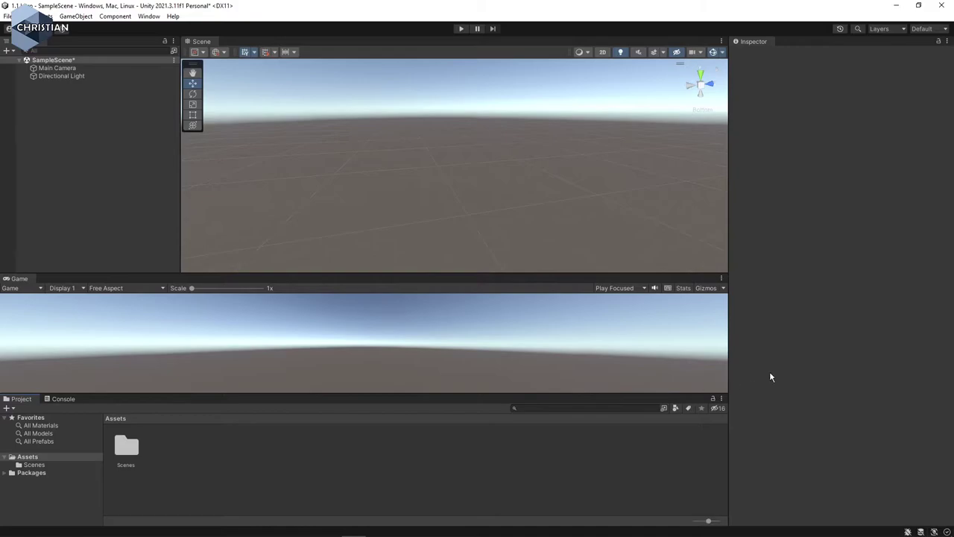
{"action": "left_click_drag", "start_coordinate": [21, 398], "coordinate": [852, 342]}
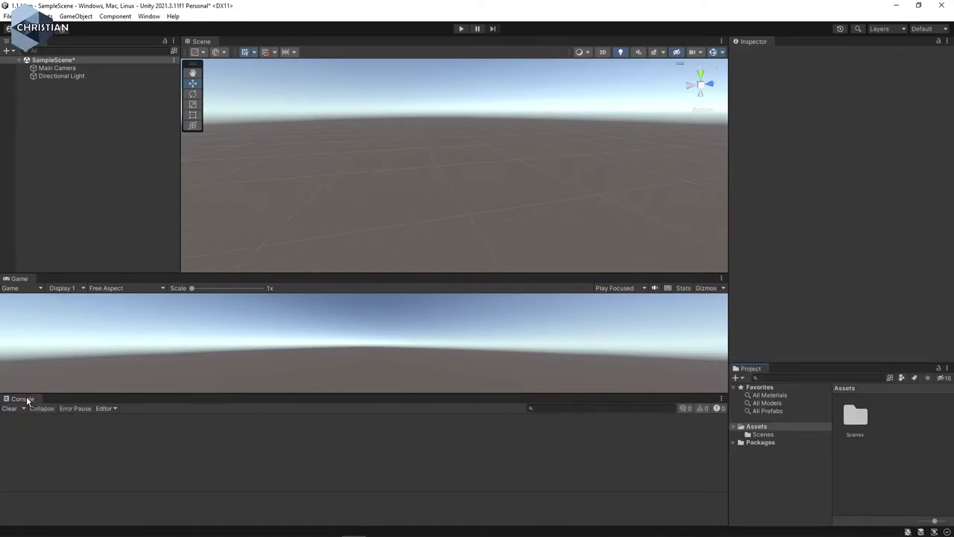
Group the Console with the Game view, bring the Game view forward, and resize the Scene view and Project window taller.
{"action": "left_click_drag", "start_coordinate": [26, 399], "coordinate": [47, 283]}
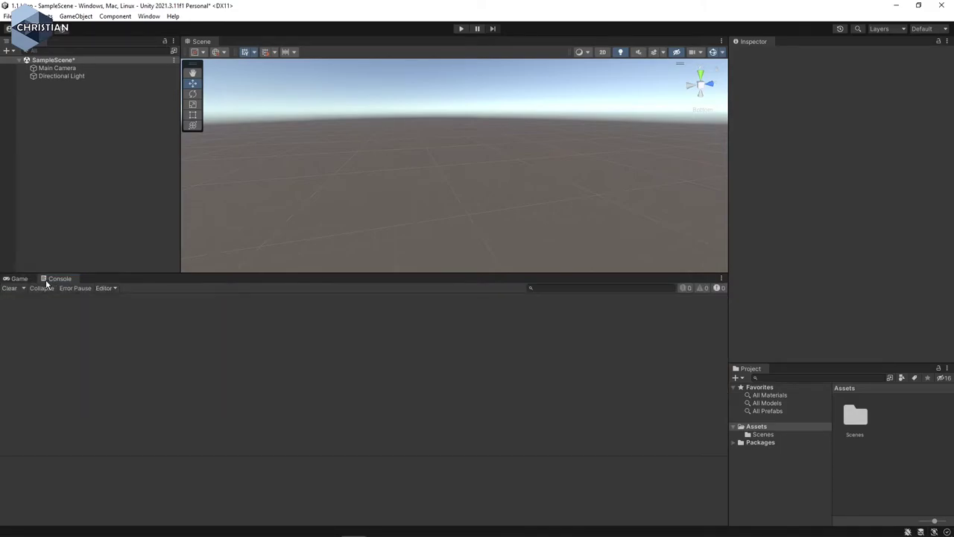
{"action": "left_click", "coordinate": [19, 280]}
{"action": "left_click_drag", "start_coordinate": [465, 274], "coordinate": [467, 341]}
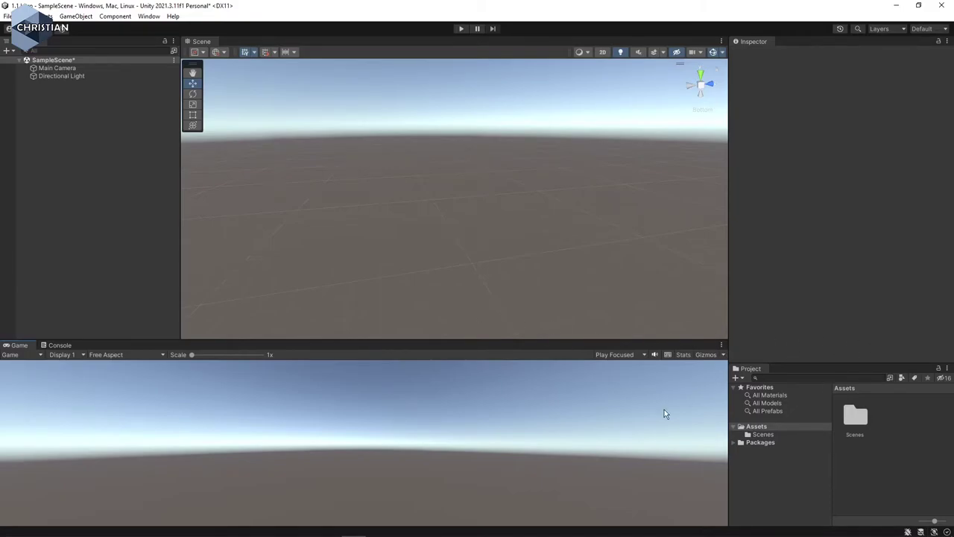
{"action": "left_click_drag", "start_coordinate": [825, 362], "coordinate": [831, 276]}
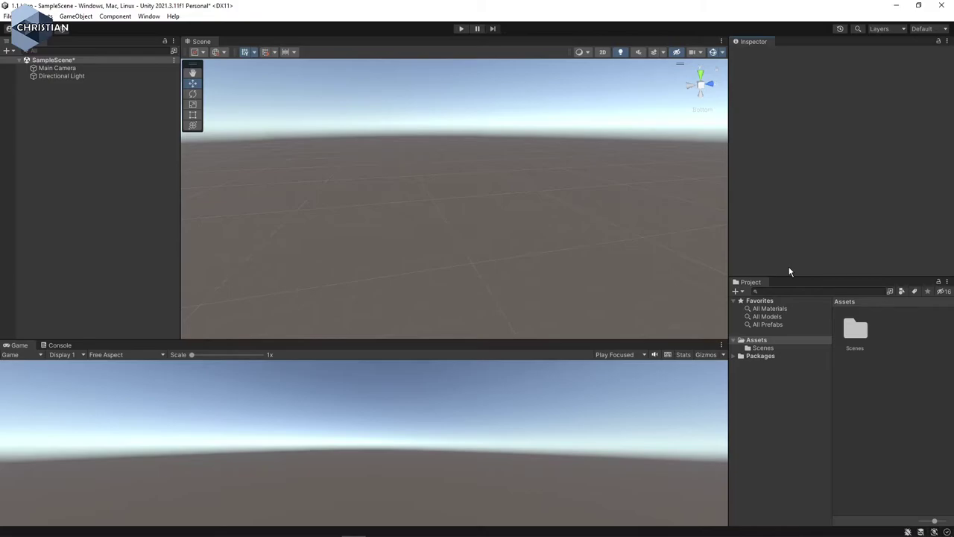
Try to save the rearranged windows as a custom layout named with the author's nickname.
{"action": "left_click", "coordinate": [924, 29]}
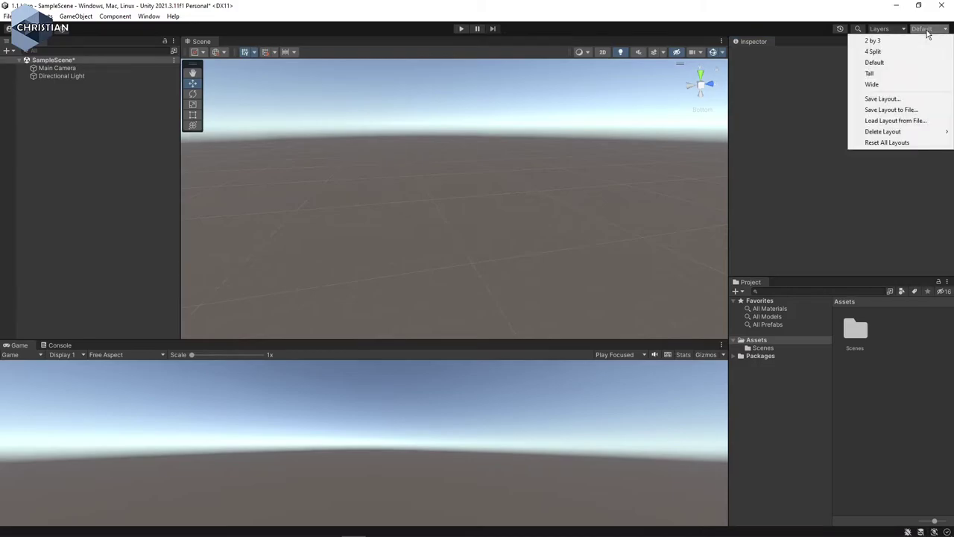
{"action": "left_click", "coordinate": [895, 100]}
{"action": "type", "text": "Crille"}
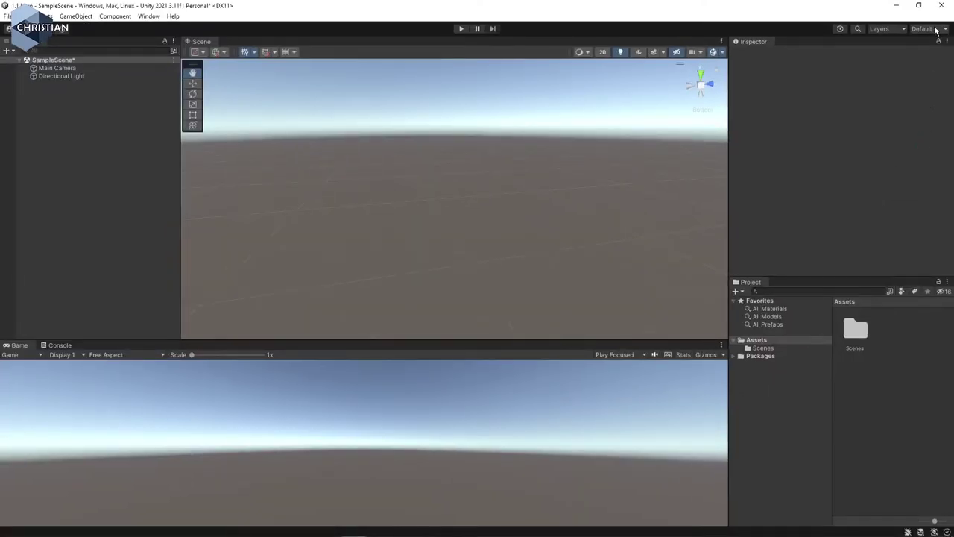
Save the current window arrangement as a layout named with the author's nickname and switch back to the Default layout.
{"action": "left_click", "coordinate": [902, 57]}
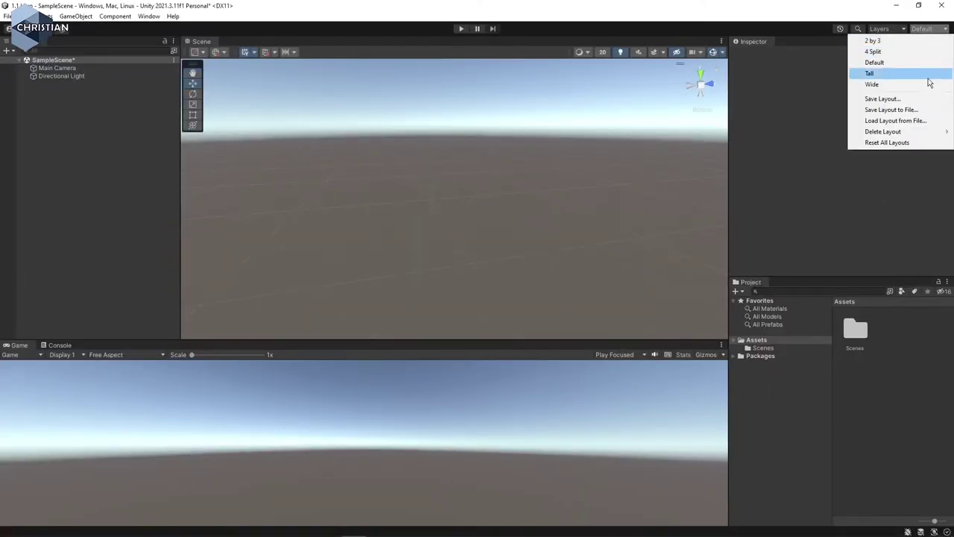
{"action": "left_click", "coordinate": [890, 99]}
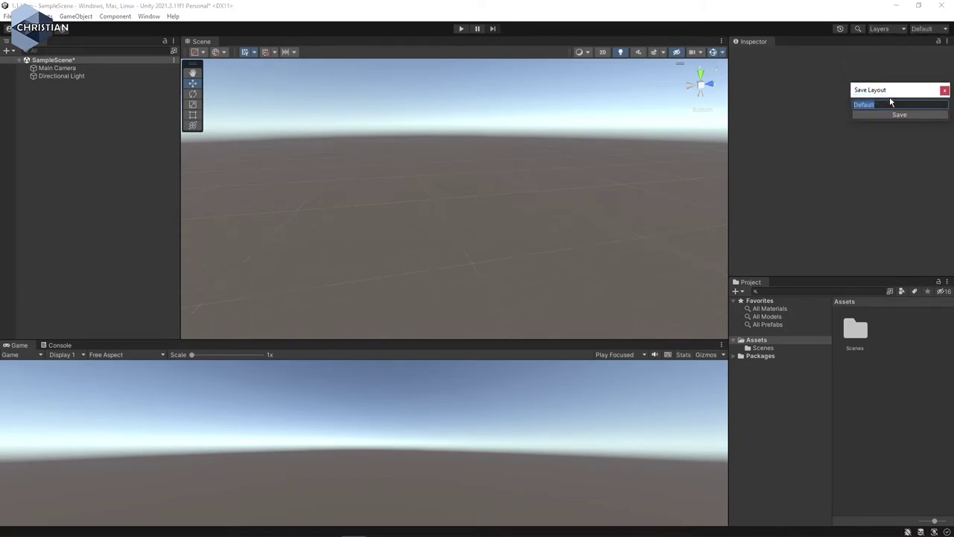
{"action": "type", "text": "Crille"}
{"action": "left_click", "coordinate": [892, 114]}
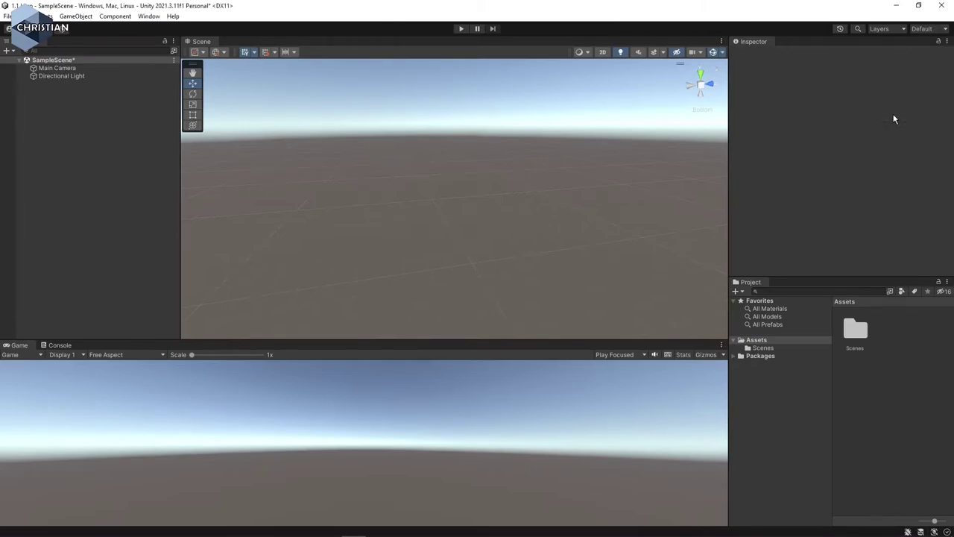
{"action": "left_click", "coordinate": [937, 32]}
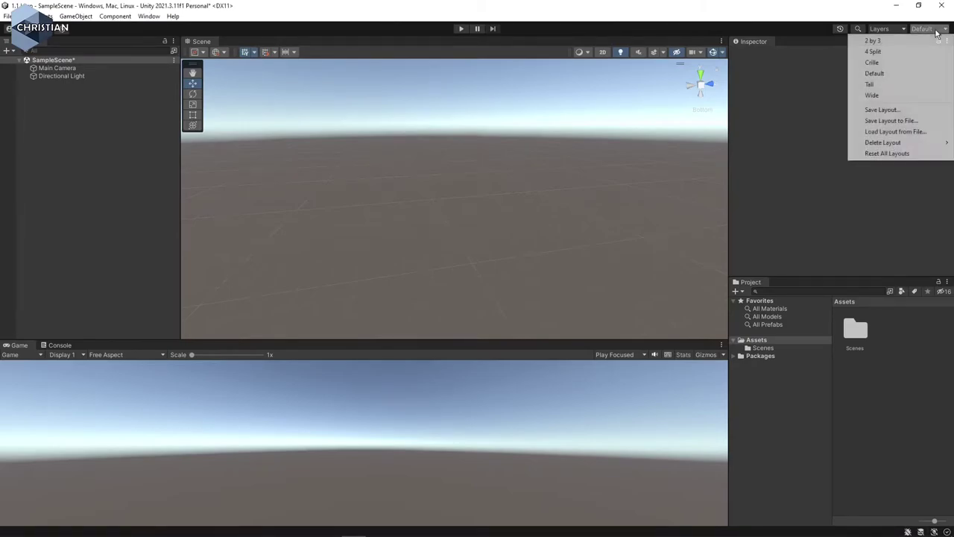
{"action": "left_click", "coordinate": [876, 73]}
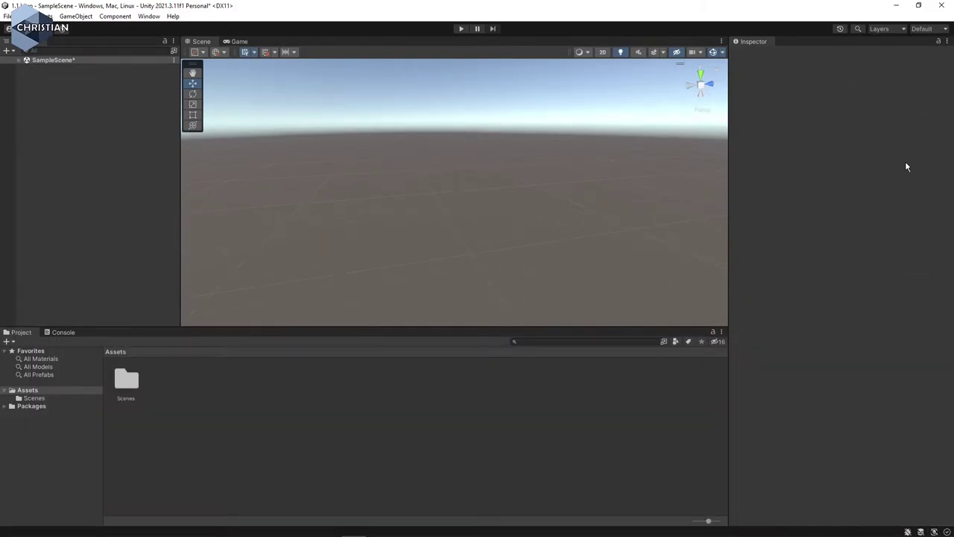
Cycle through the 2 by 3, 4 Split and Wide window layouts, ending on the custom layout saved under the author's nickname.
{"action": "left_click", "coordinate": [925, 30]}
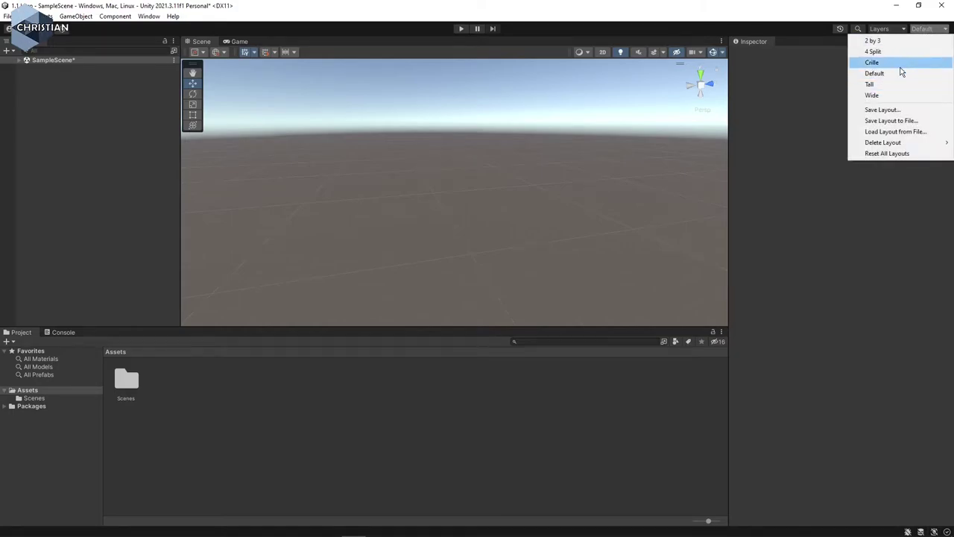
{"action": "left_click", "coordinate": [872, 40]}
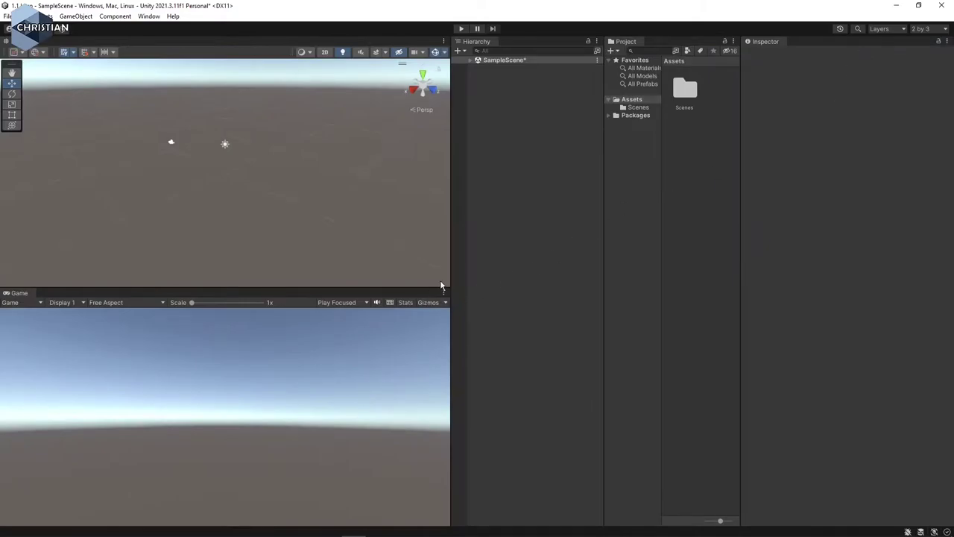
{"action": "left_click", "coordinate": [926, 32]}
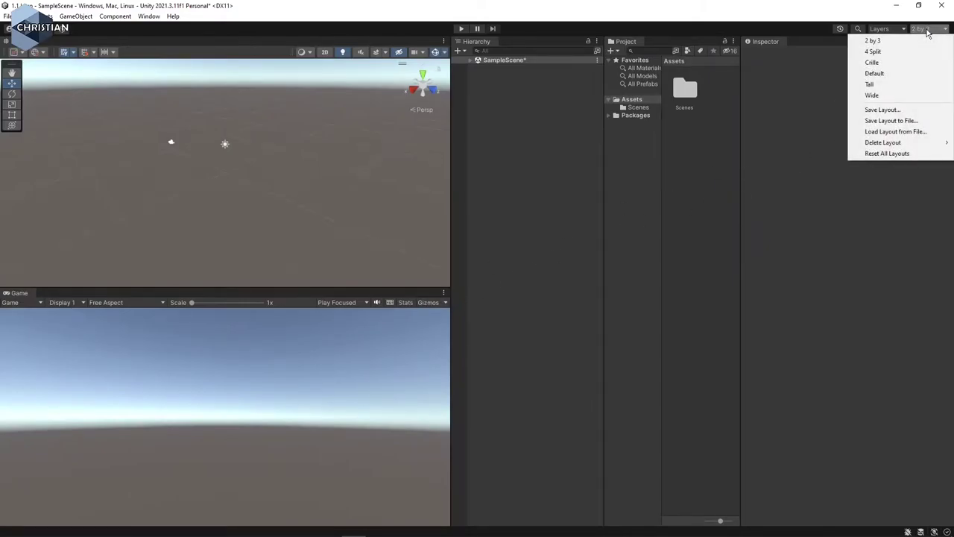
{"action": "left_click", "coordinate": [880, 53]}
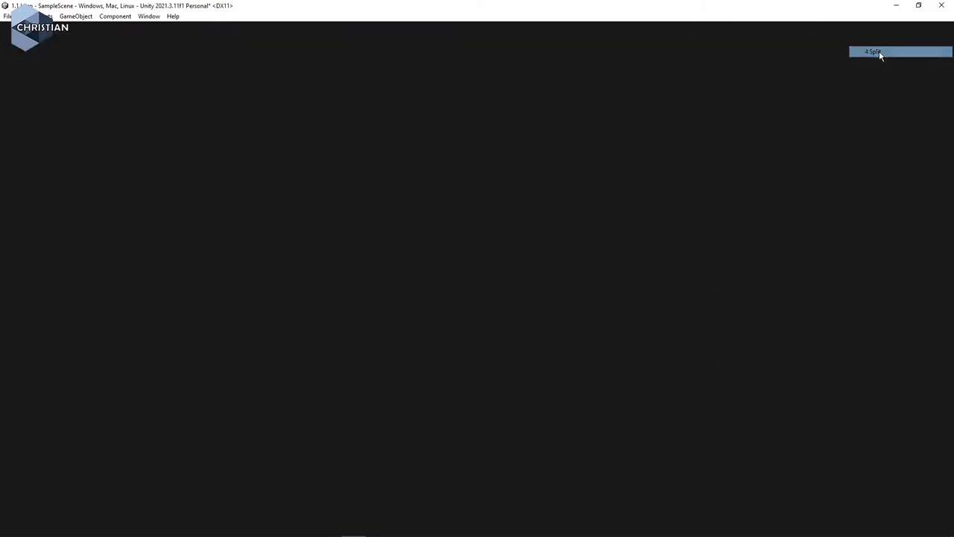
{"action": "left_click", "coordinate": [931, 32]}
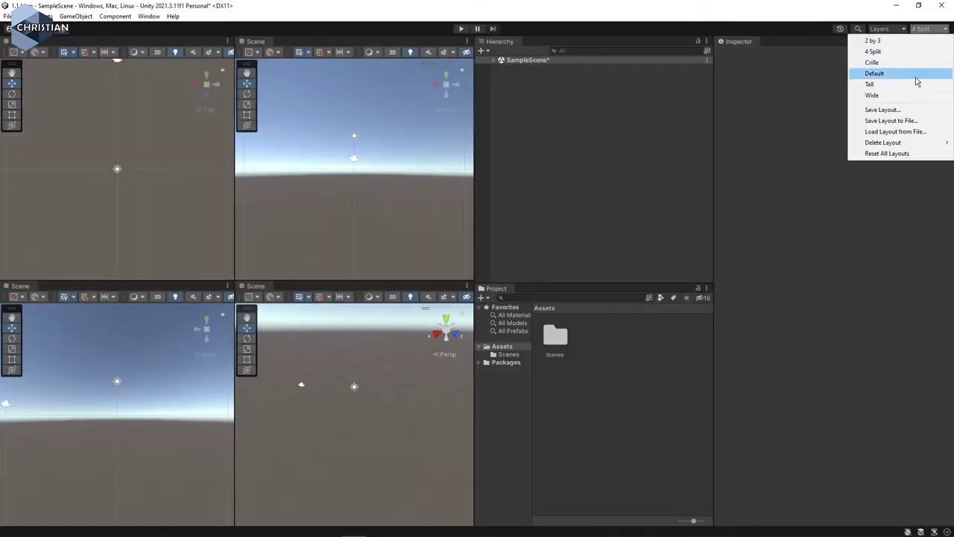
{"action": "left_click", "coordinate": [903, 97]}
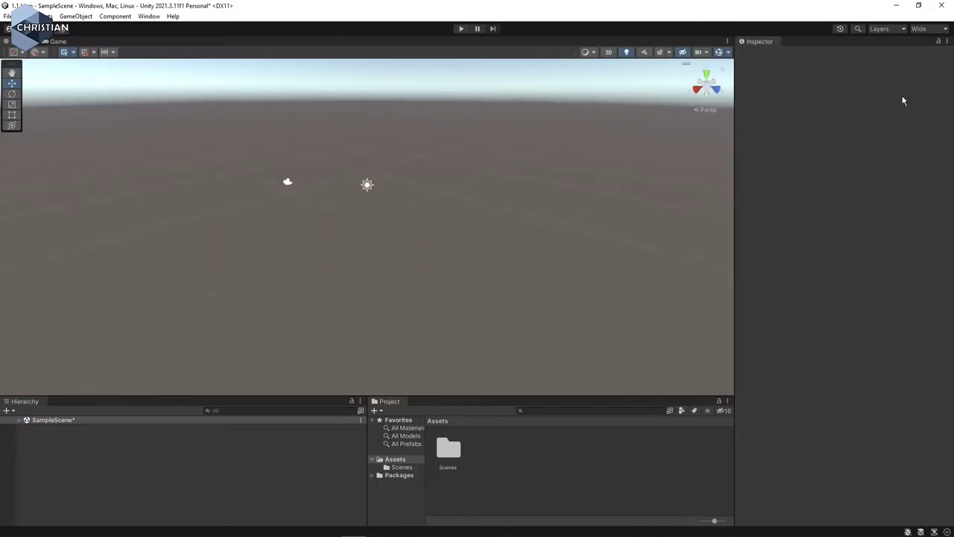
{"action": "left_click", "coordinate": [929, 29]}
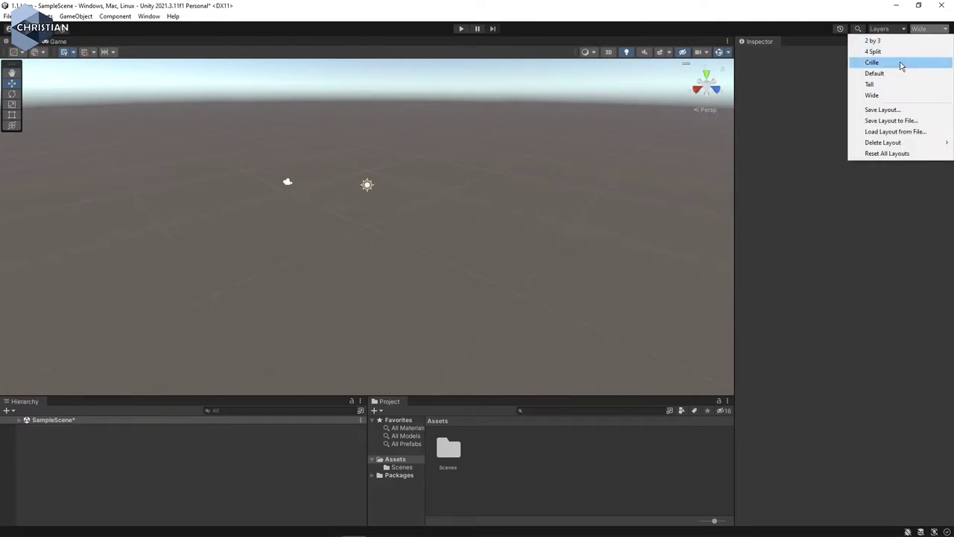
{"action": "left_click", "coordinate": [897, 64]}
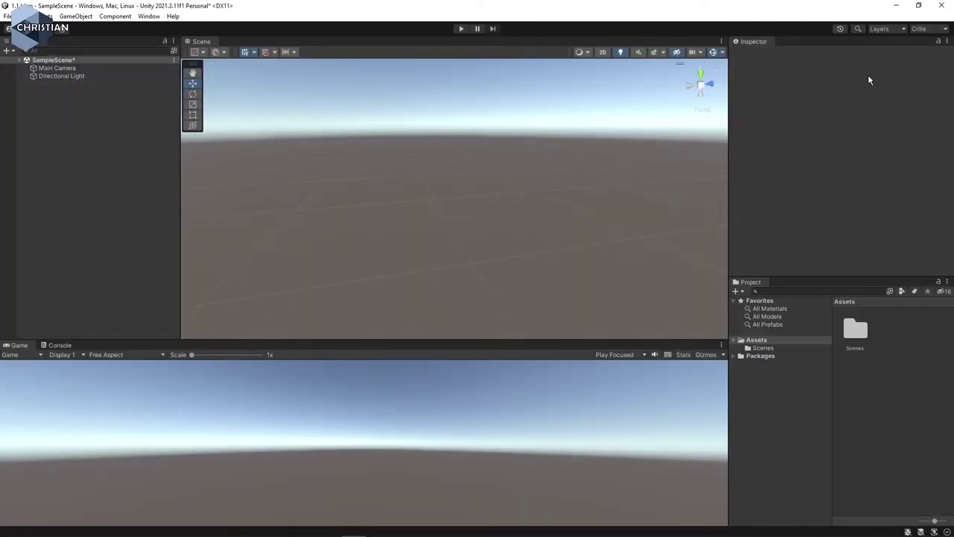
Try the 16:9 Aspect setting in the Game view and set its resolution to Full HD (1920x1080).
{"action": "left_click", "coordinate": [31, 354]}
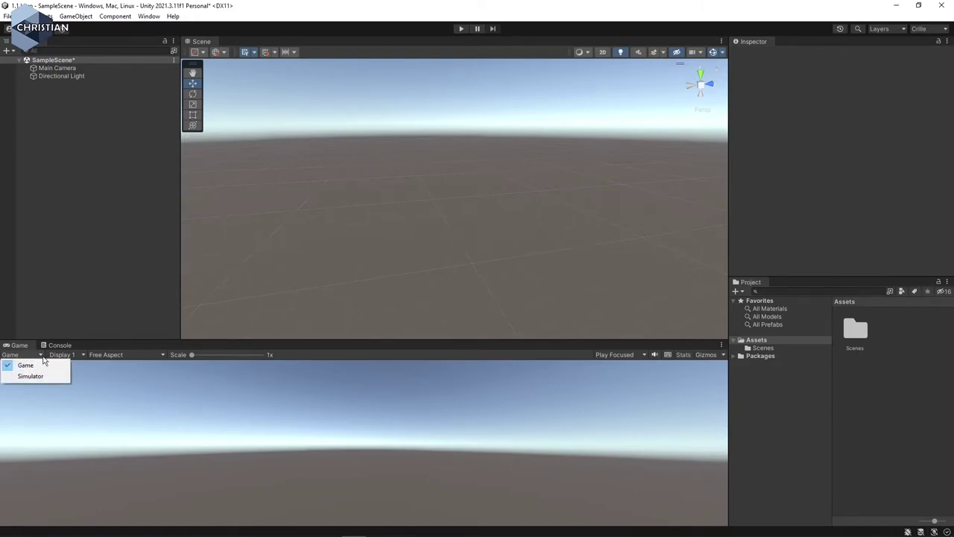
{"action": "left_click", "coordinate": [75, 357]}
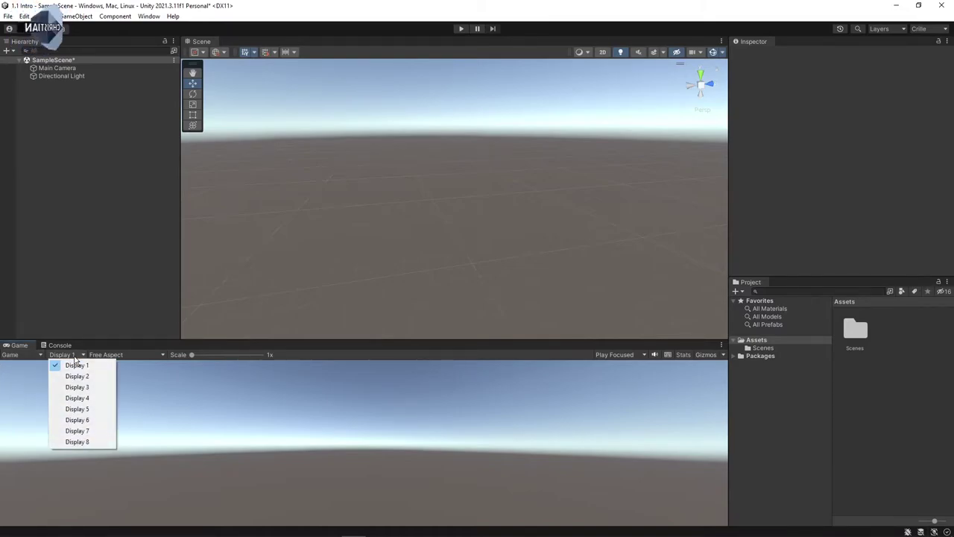
{"action": "left_click", "coordinate": [138, 356]}
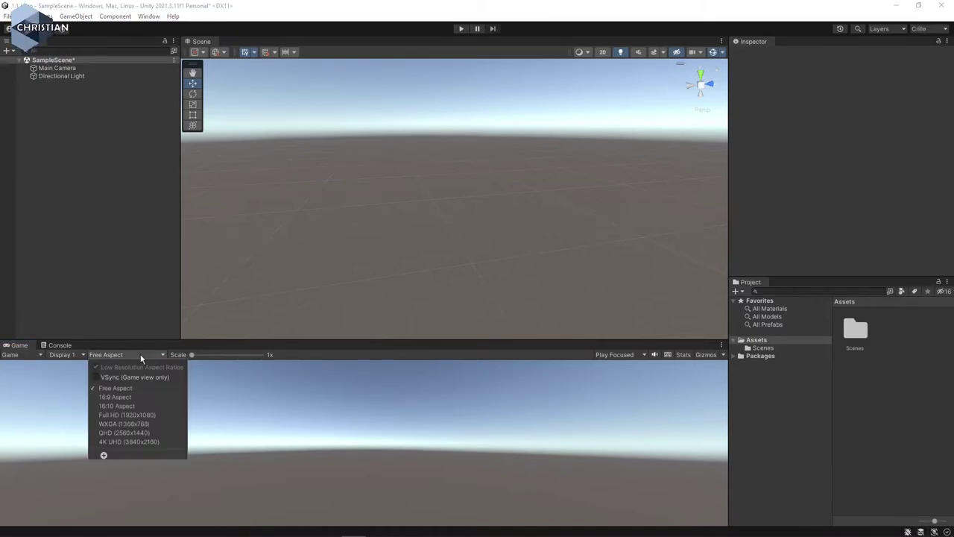
{"action": "left_click", "coordinate": [128, 399]}
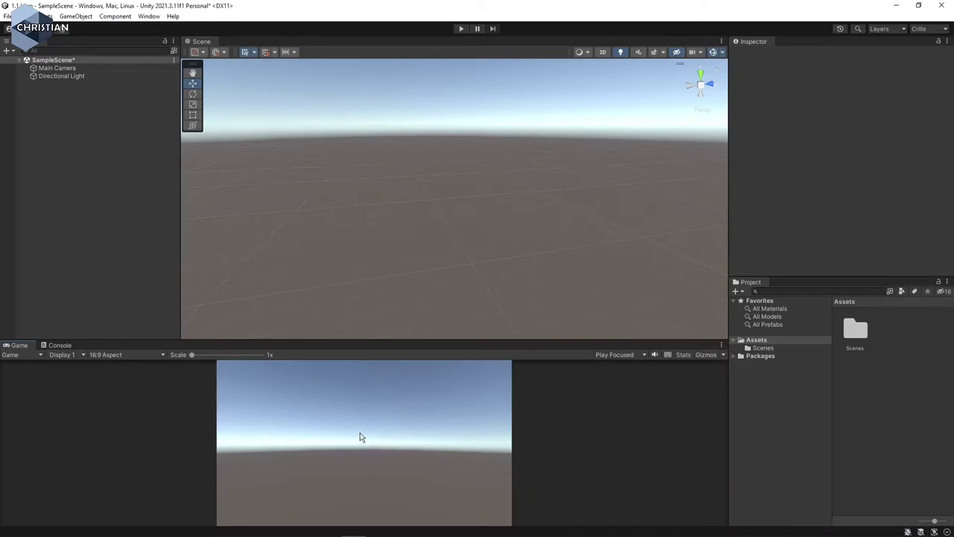
{"action": "left_click", "coordinate": [109, 355]}
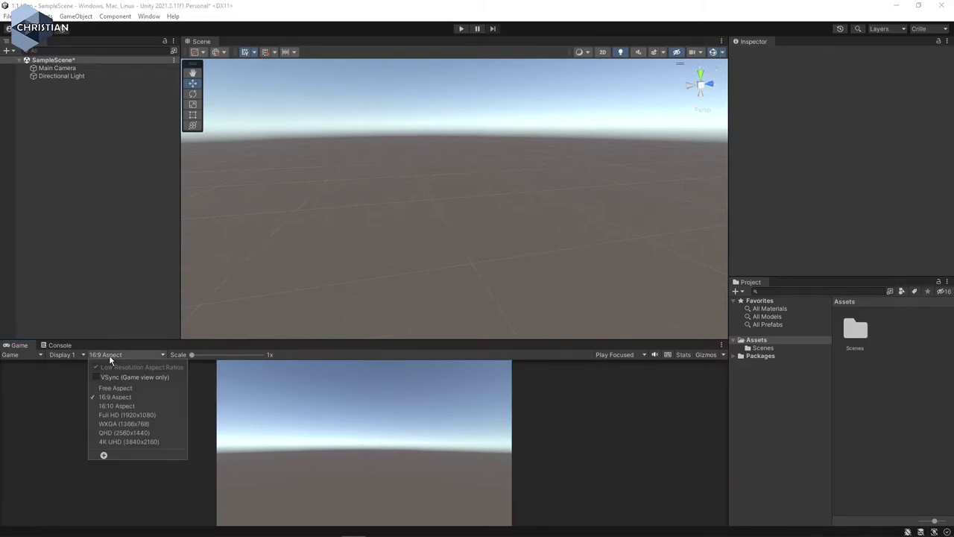
{"action": "left_click", "coordinate": [144, 415]}
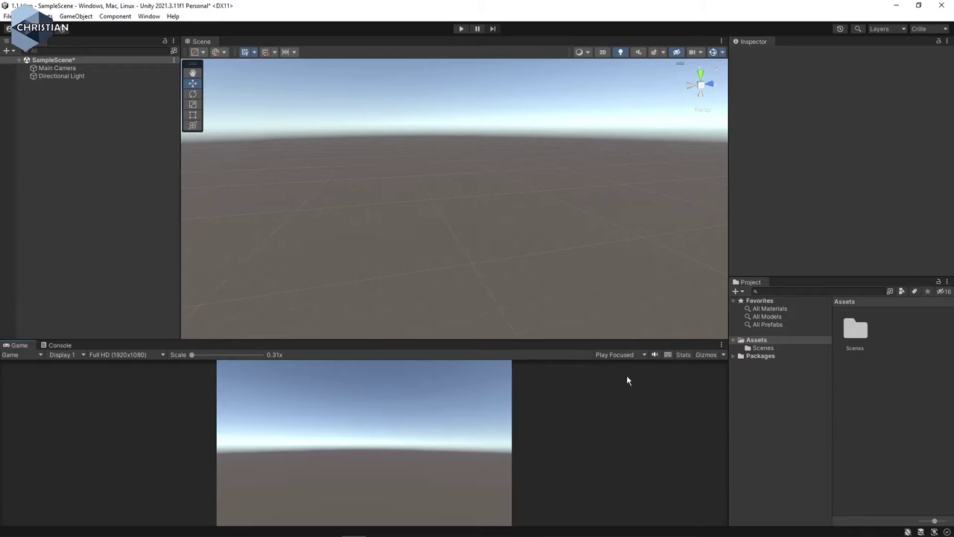
Set the Game view's play behaviour to Play Maximized.
{"action": "left_click", "coordinate": [623, 356]}
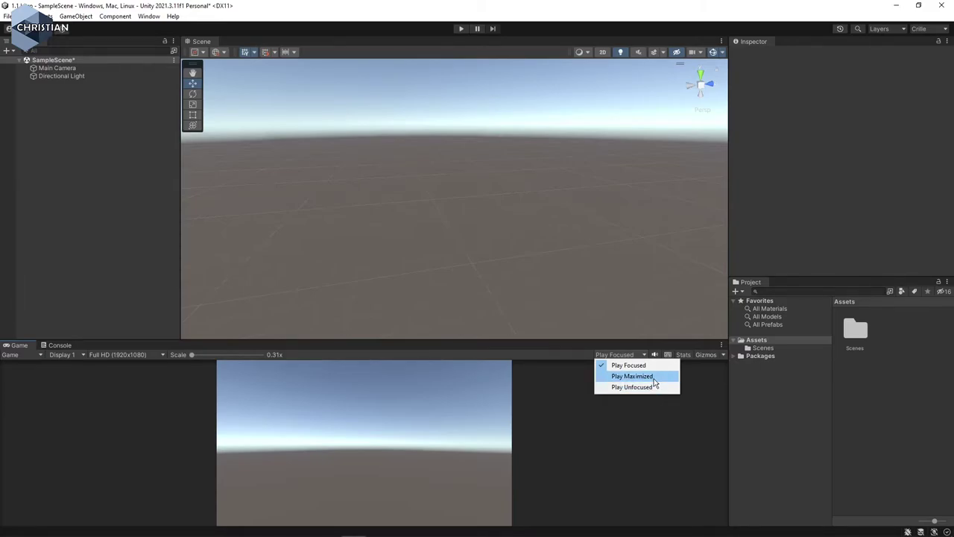
{"action": "left_click", "coordinate": [632, 376]}
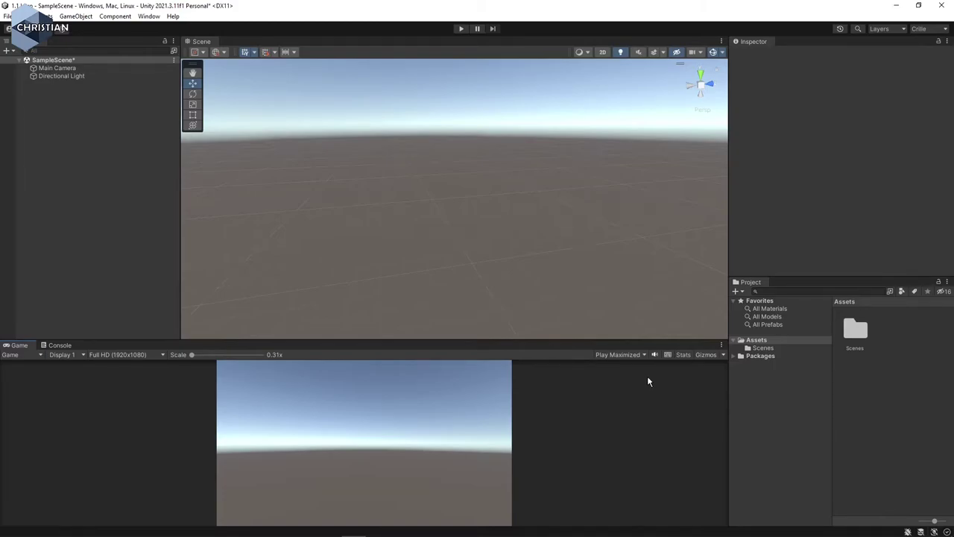
{"action": "left_click", "coordinate": [709, 353]}
{"action": "left_click", "coordinate": [709, 353]}
{"action": "left_click", "coordinate": [82, 15]}
{"action": "mouse_move", "coordinate": [120, 20]}
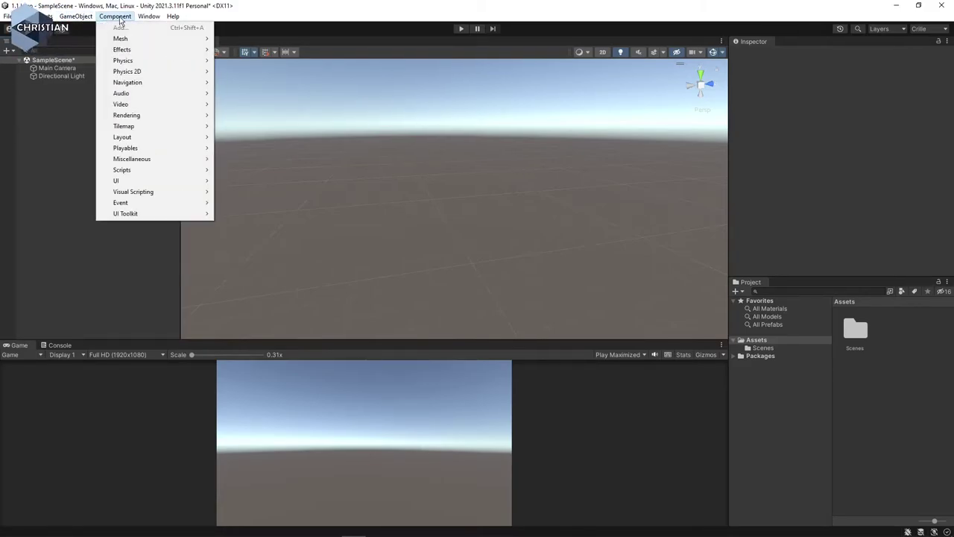
{"action": "left_click", "coordinate": [23, 148]}
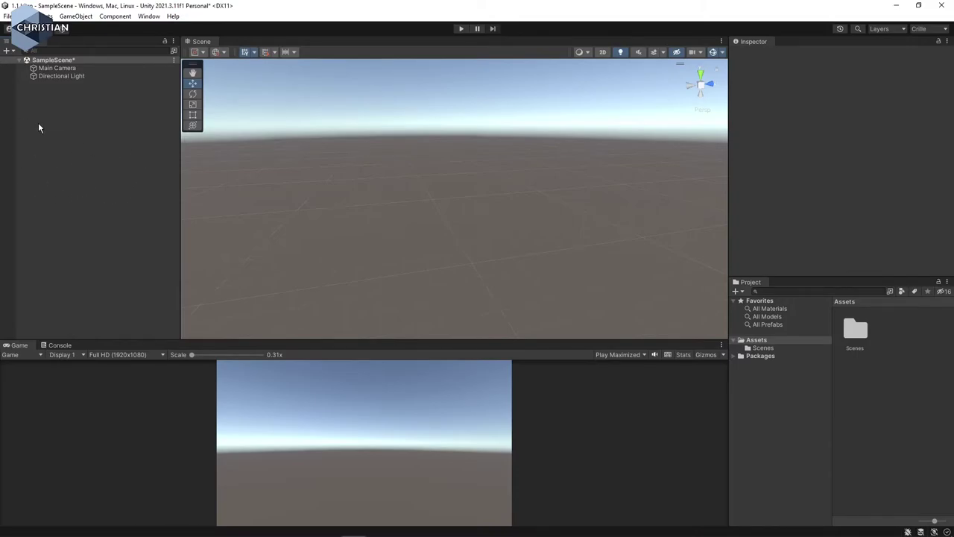
Add a 3D plane named f to the scene and frame it in the Scene view.
{"action": "left_click", "coordinate": [7, 51]}
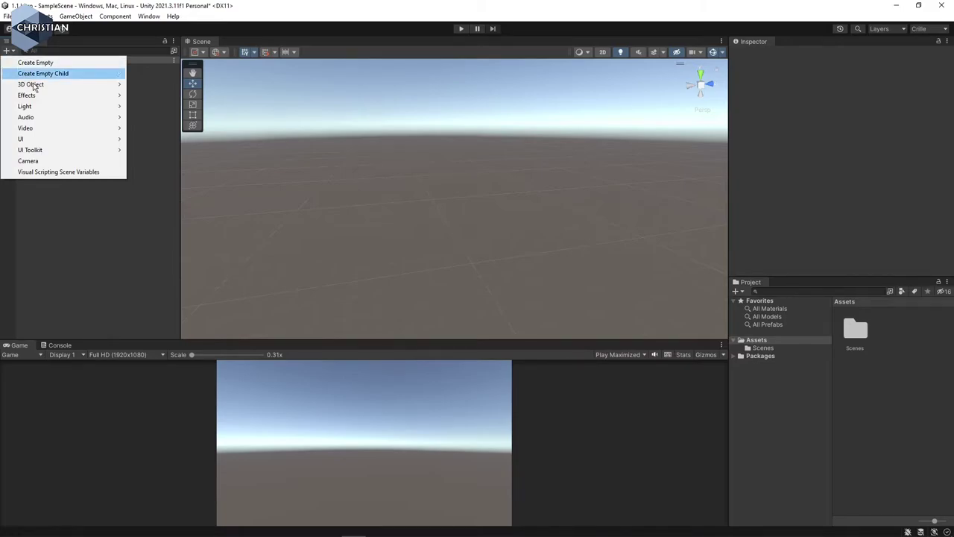
{"action": "mouse_move", "coordinate": [45, 84]}
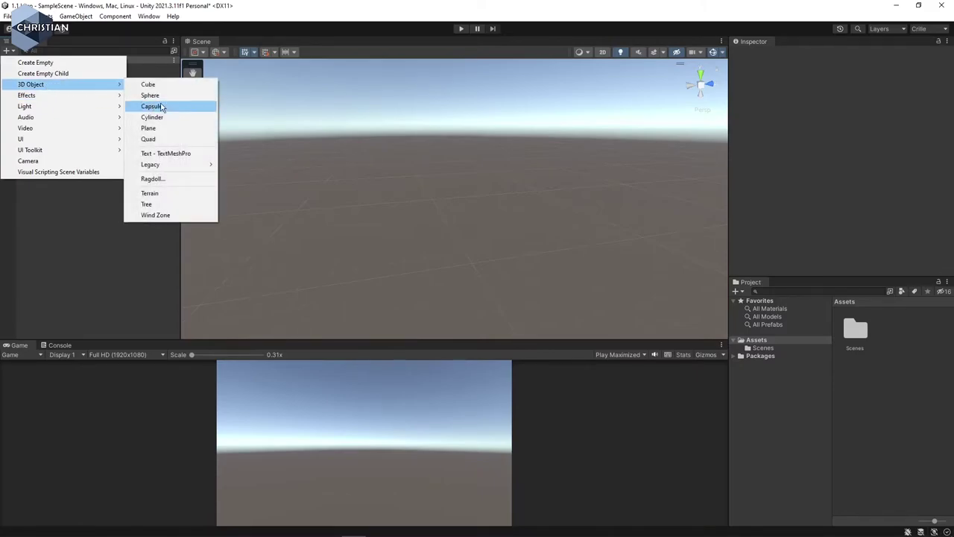
{"action": "left_click", "coordinate": [170, 128]}
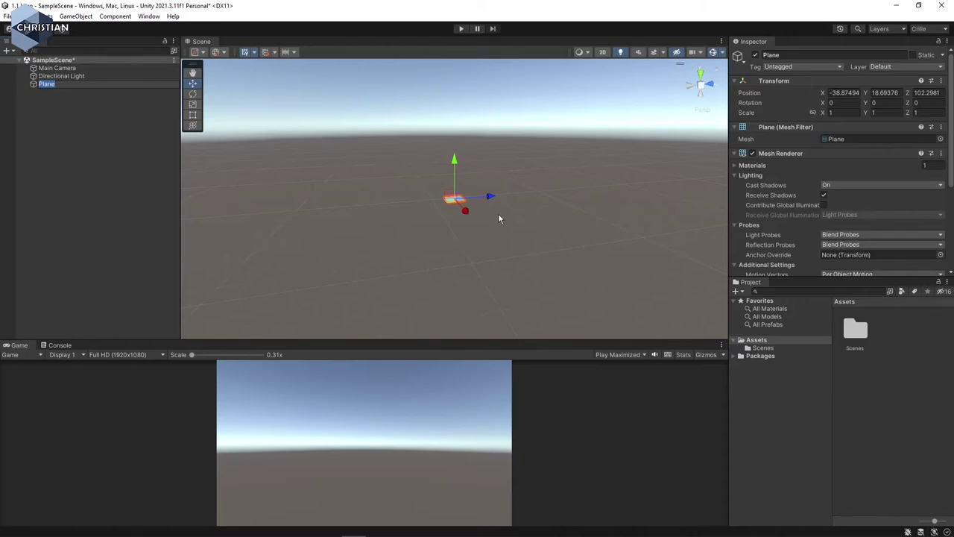
{"action": "key", "text": "BackSpace"}
{"action": "type", "text": "f"}
{"action": "left_click", "coordinate": [545, 208]}
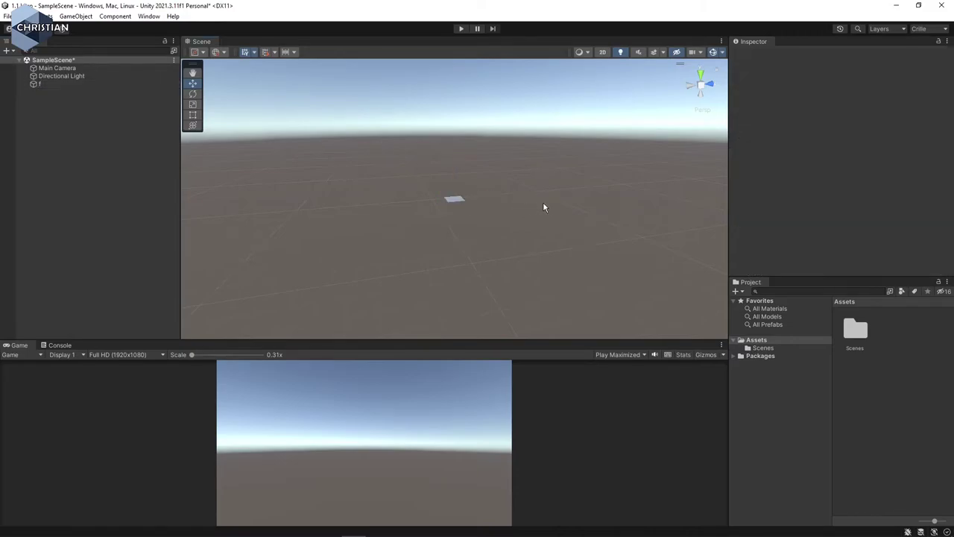
{"action": "left_click", "coordinate": [453, 198]}
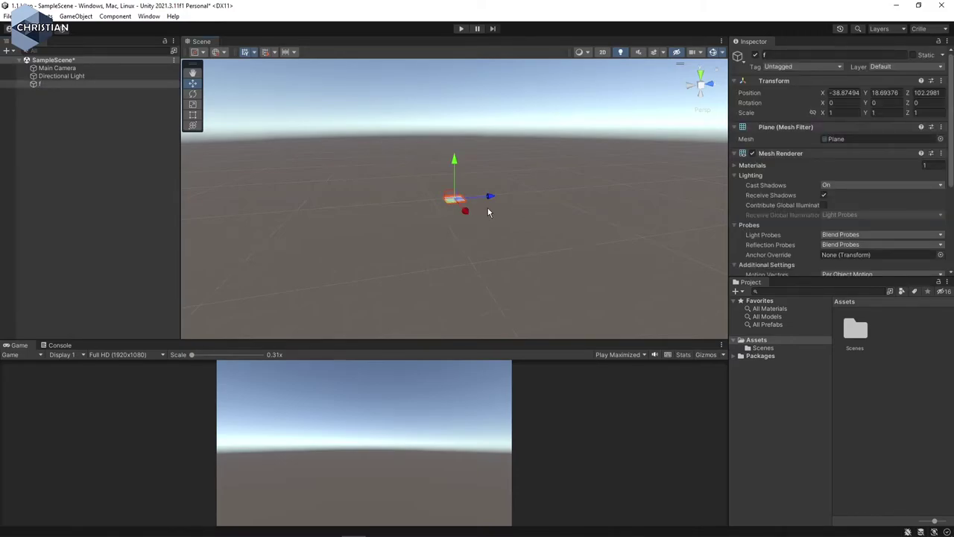
{"action": "key", "text": "f"}
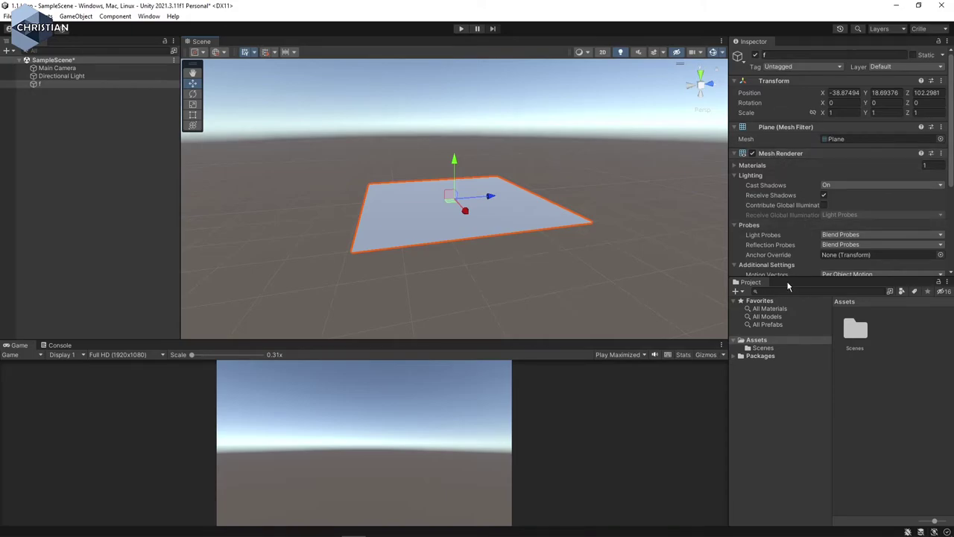
Dock the Project window beside the Game view so that the Inspector gets the full height.
{"action": "left_click_drag", "start_coordinate": [757, 284], "coordinate": [608, 435]}
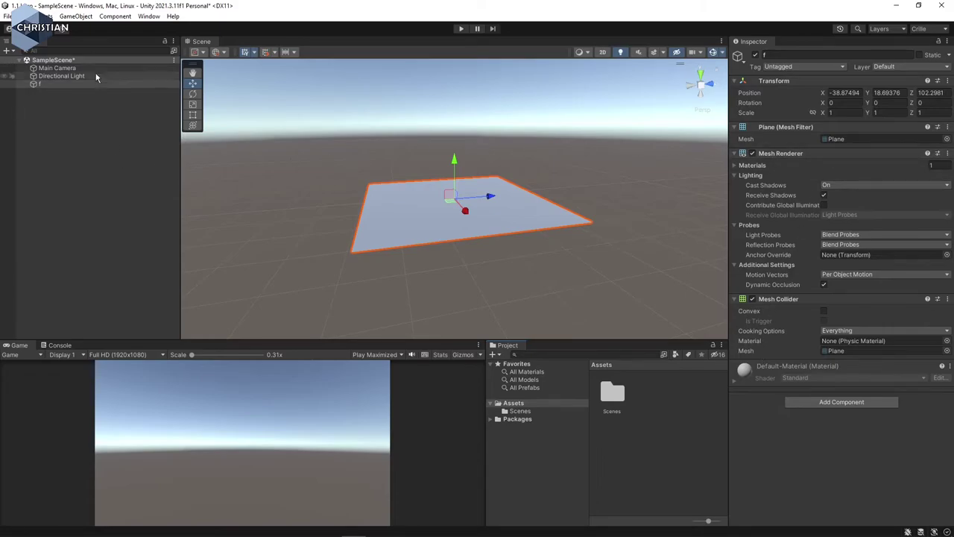
Rename the object f to Plane in the scene hierarchy.
{"action": "left_click", "coordinate": [49, 86]}
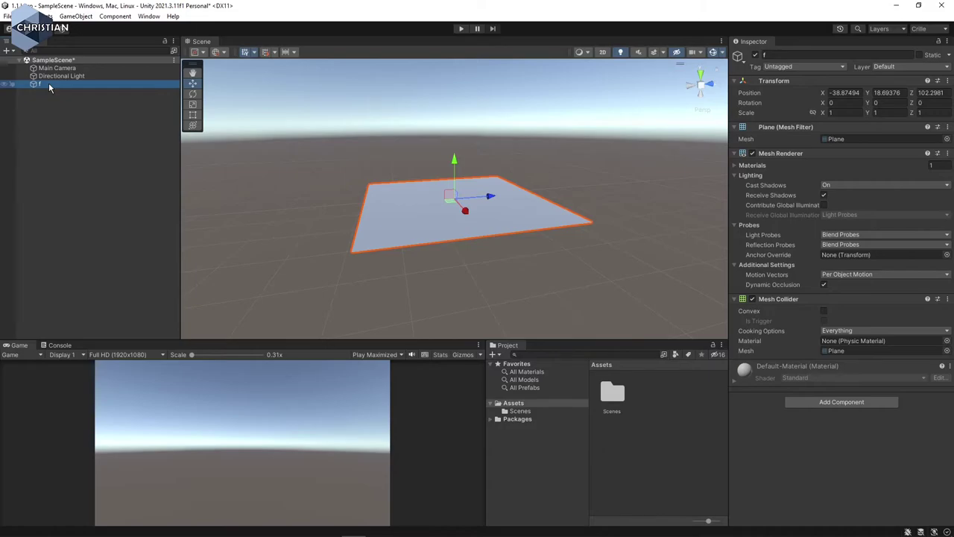
{"action": "key", "text": "F2"}
{"action": "type", "text": "Plane"}
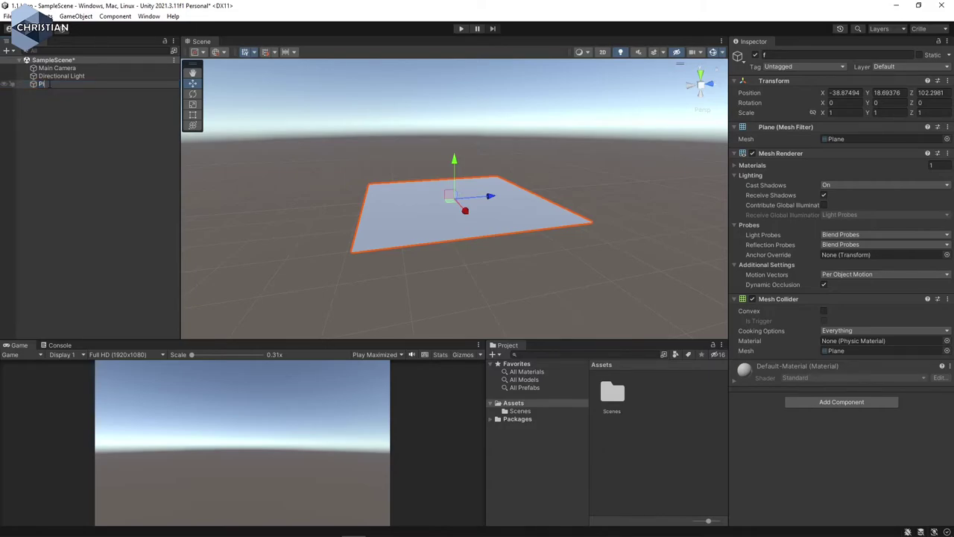
{"action": "key", "text": "Return"}
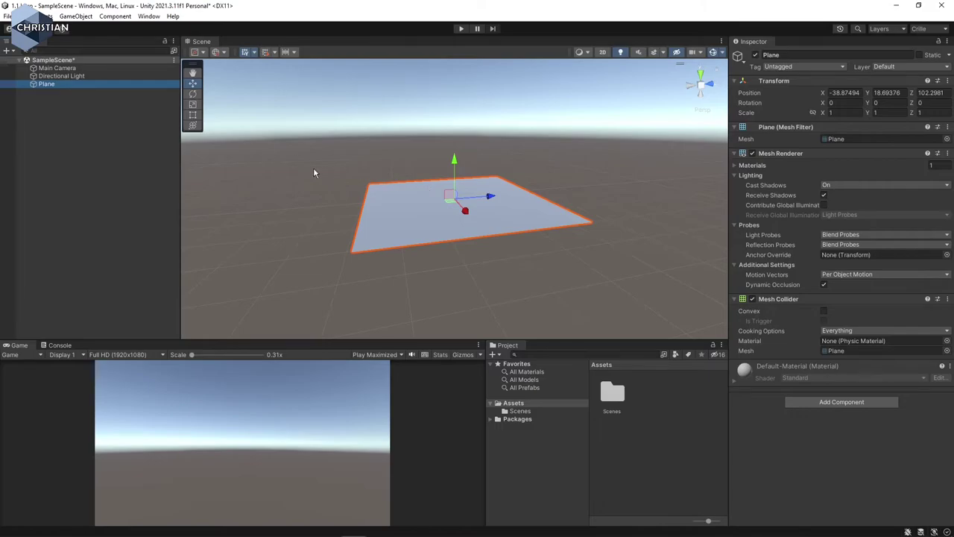
Rename the plane object to Mark.
{"action": "key", "text": "F2"}
{"action": "type", "text": "Marke"}
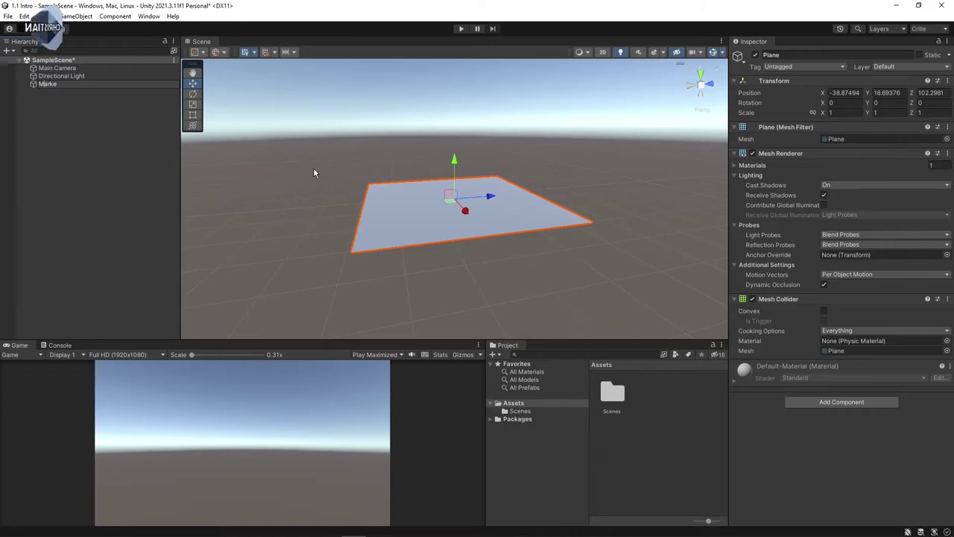
{"action": "key", "text": "BackSpace"}
{"action": "key", "text": "Return"}
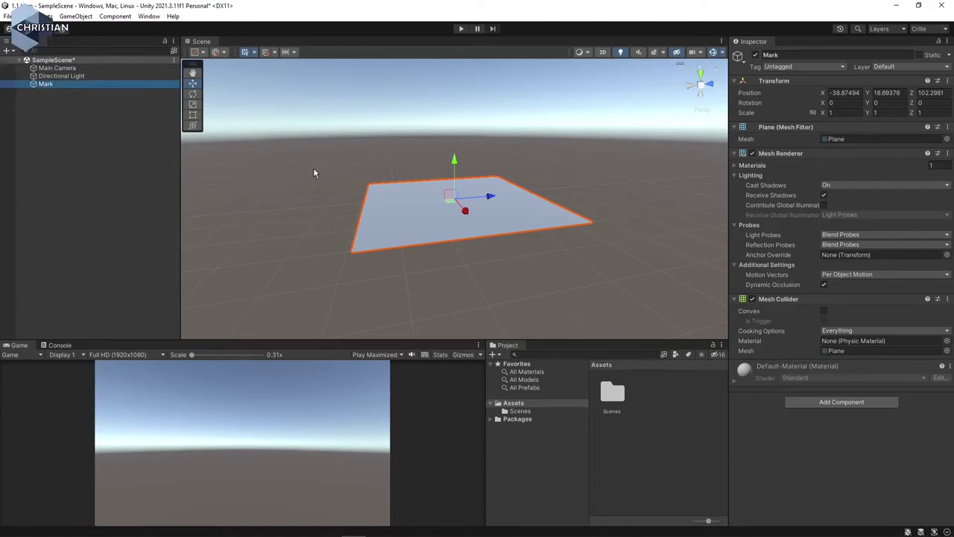
Examine the component settings of the Directional Light and the Main Camera.
{"action": "left_click", "coordinate": [72, 76]}
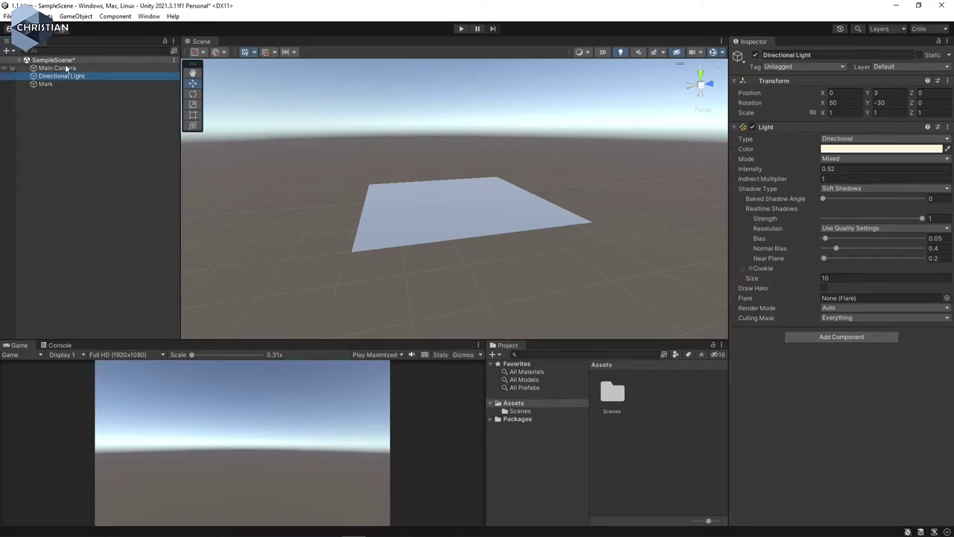
{"action": "left_click", "coordinate": [65, 68]}
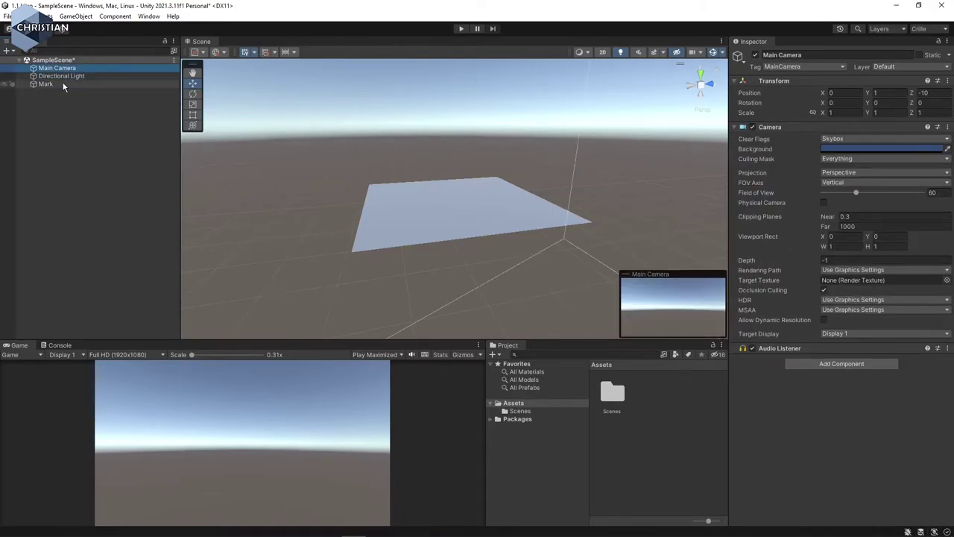
Deactivate the Mark plane in the scene and reactivate it.
{"action": "left_click", "coordinate": [63, 85]}
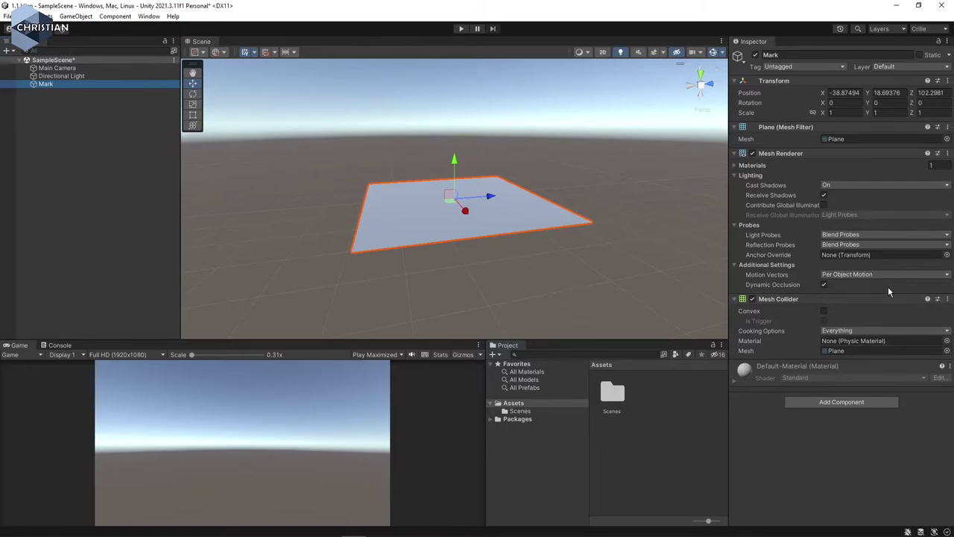
{"action": "left_click", "coordinate": [756, 56]}
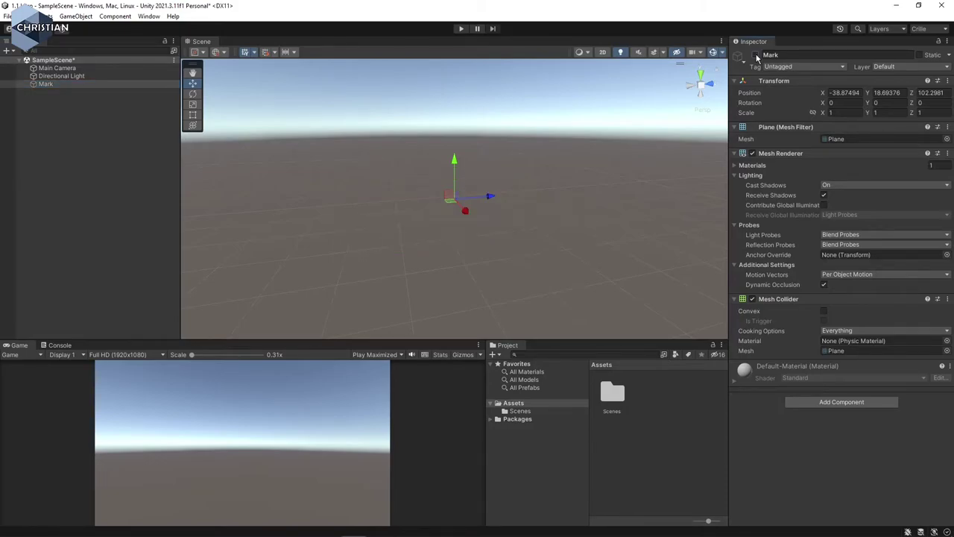
{"action": "left_click", "coordinate": [756, 56]}
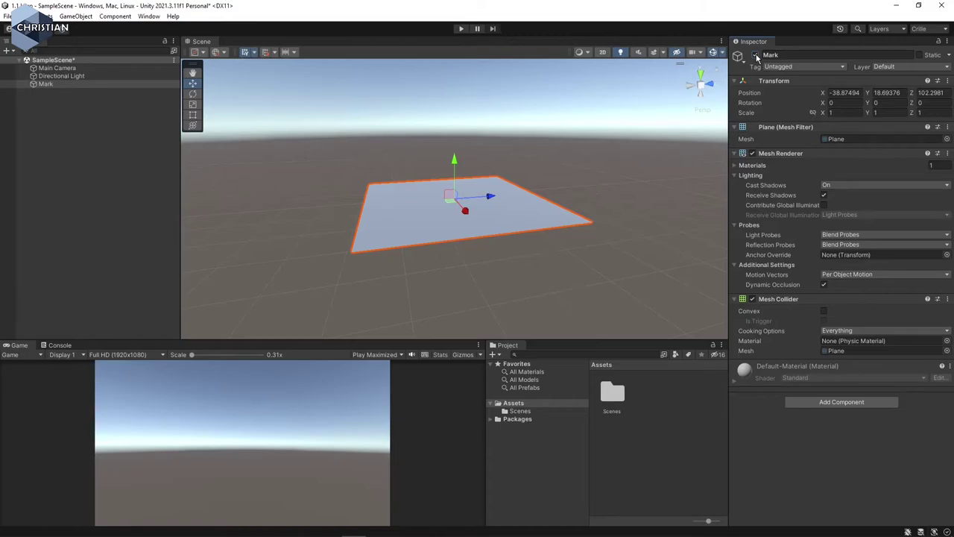
Turn the Mark plane's Static setting on and back off.
{"action": "left_click", "coordinate": [920, 56]}
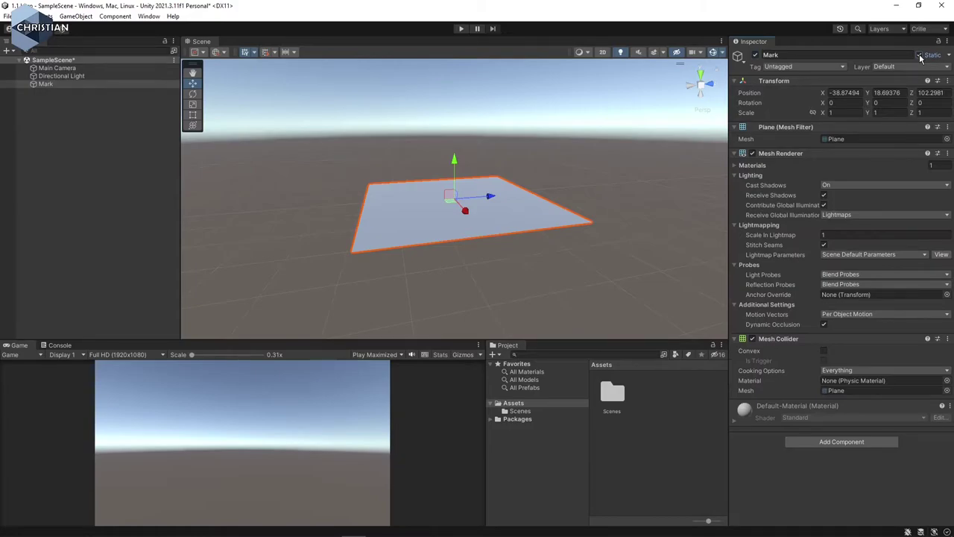
{"action": "left_click", "coordinate": [920, 56]}
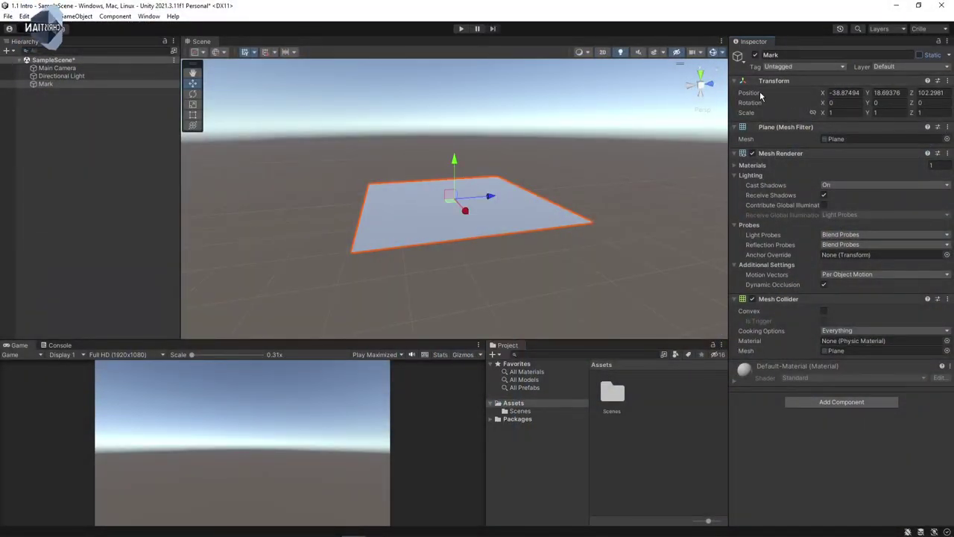
View the tags available for the Mark plane, and collapse and expand its Transform component.
{"action": "left_click", "coordinate": [813, 67]}
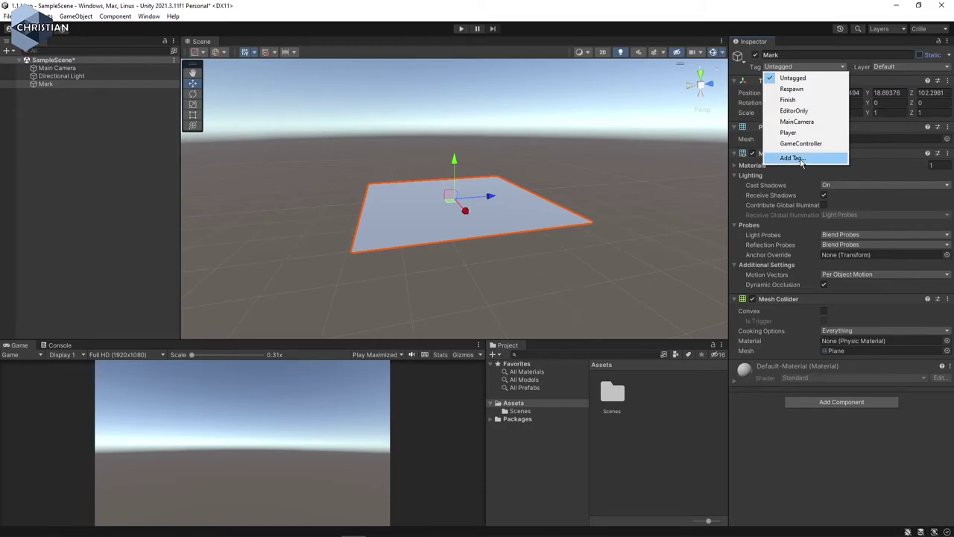
{"action": "left_click", "coordinate": [878, 79]}
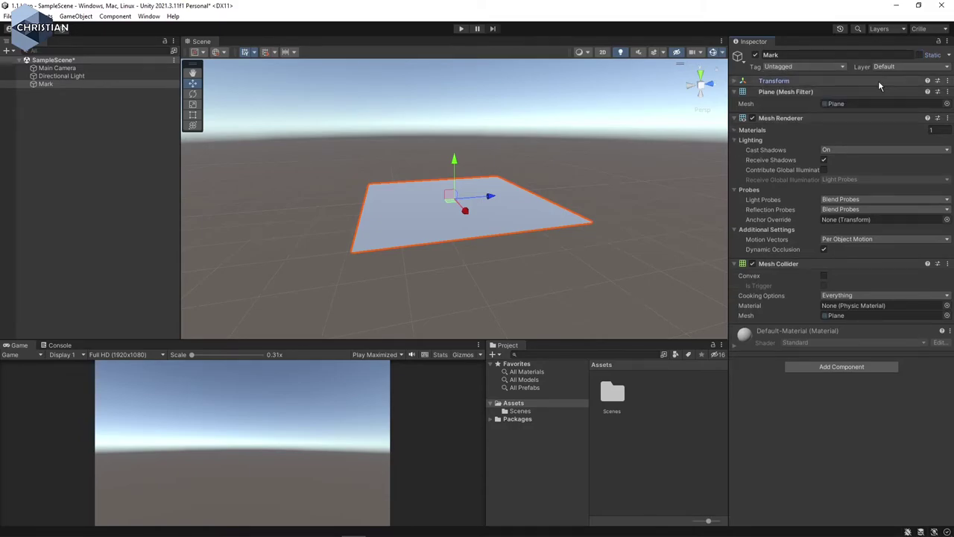
{"action": "left_click", "coordinate": [811, 82]}
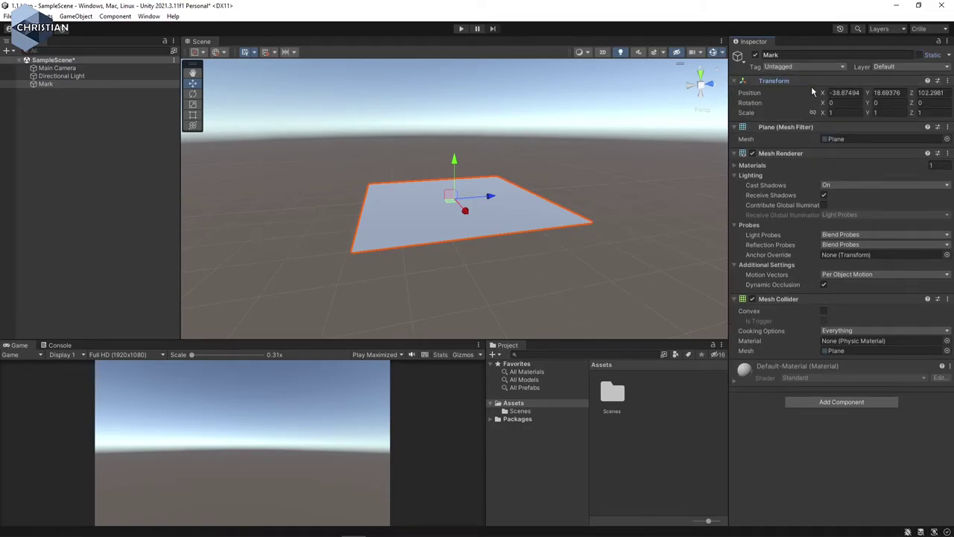
{"action": "left_click", "coordinate": [748, 81]}
{"action": "left_click", "coordinate": [753, 81]}
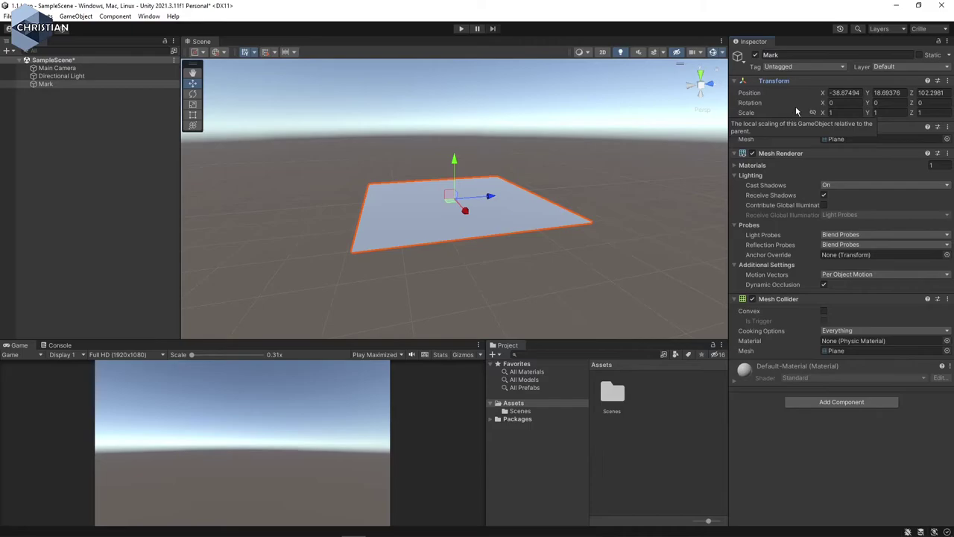
Move the Mark plane to position -35.03, 17.5, 101, try an X rotation of -14.2, and set that rotation back to 0.
{"action": "left_click_drag", "start_coordinate": [824, 94], "coordinate": [909, 92]}
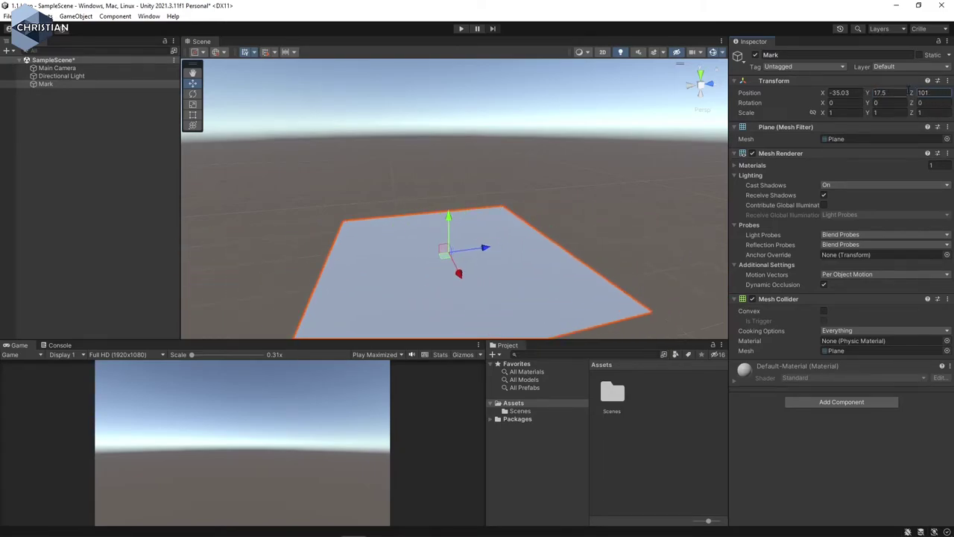
{"action": "left_click_drag", "start_coordinate": [823, 103], "coordinate": [798, 97]}
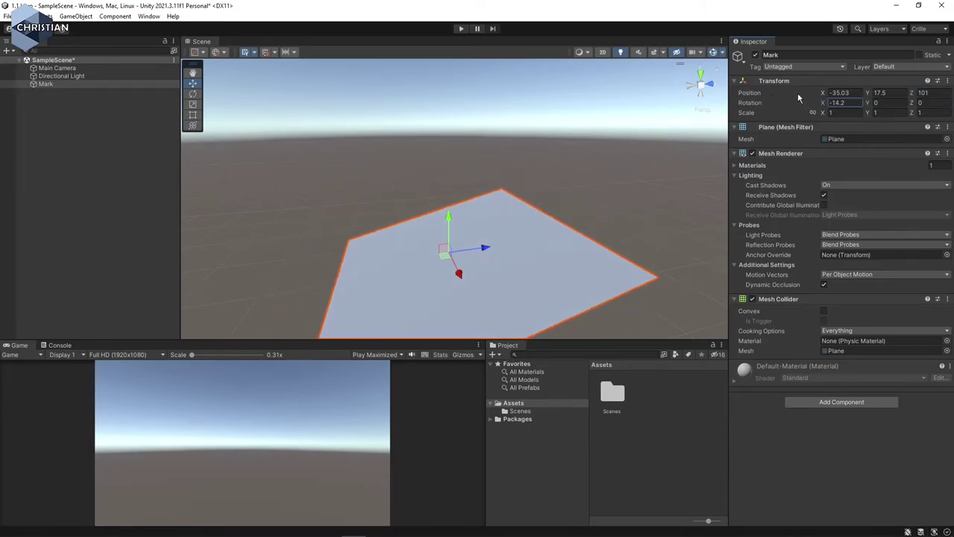
{"action": "type", "text": "0"}
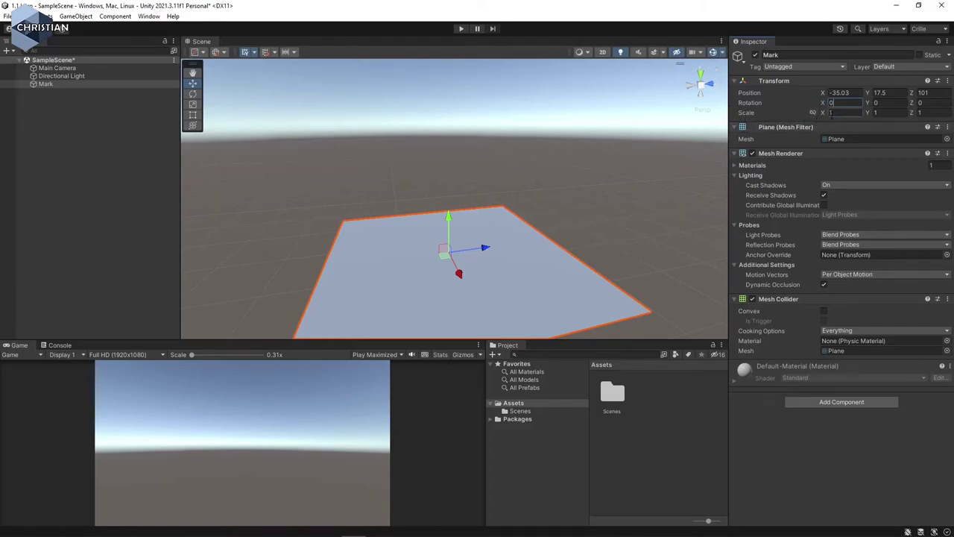
Try rescaling the Mark plane along X, toggle constrained proportions, and set the scale to 0 on all axes.
{"action": "left_click_drag", "start_coordinate": [823, 113], "coordinate": [851, 120]}
{"action": "left_click", "coordinate": [813, 112]}
{"action": "left_click", "coordinate": [829, 114]}
{"action": "type", "text": "0"}
{"action": "key", "text": "Tab"}
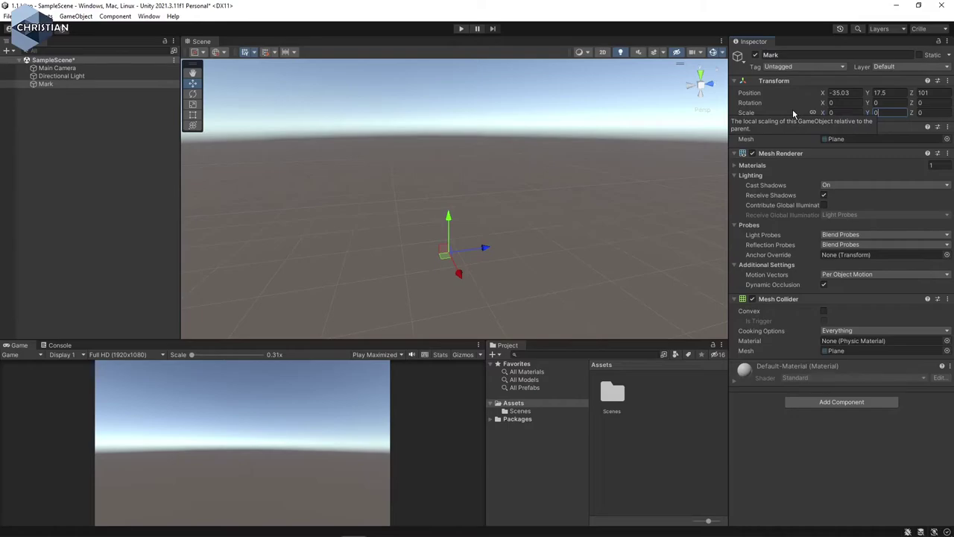
Set the Mark plane's scale to 1 on the X, Y and Z axes.
{"action": "left_click", "coordinate": [835, 113]}
{"action": "type", "text": "1"}
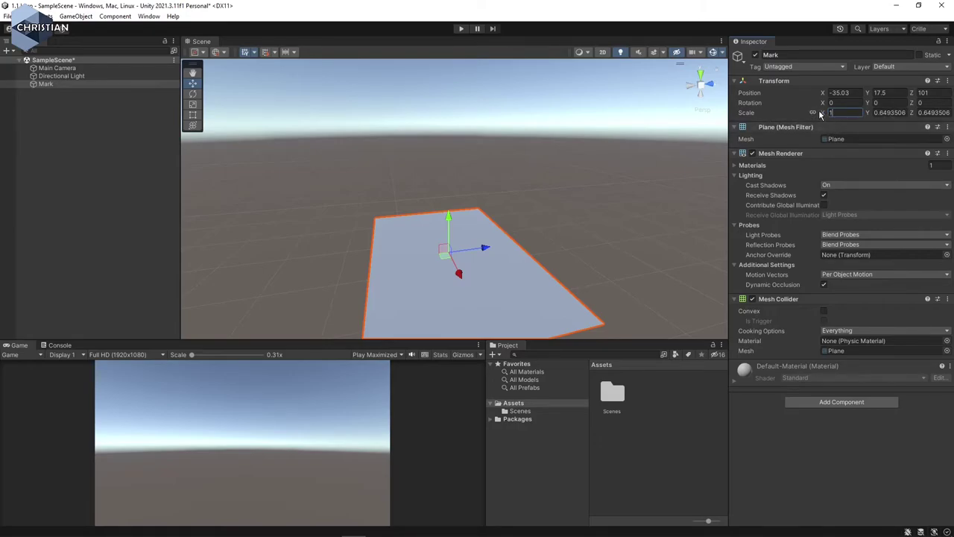
{"action": "left_click", "coordinate": [902, 113]}
{"action": "key", "text": "shift+Tab"}
{"action": "type", "text": "1"}
{"action": "key", "text": "Tab"}
{"action": "type", "text": "1"}
{"action": "key", "text": "Tab"}
{"action": "type", "text": "1"}
{"action": "key", "text": "Return"}
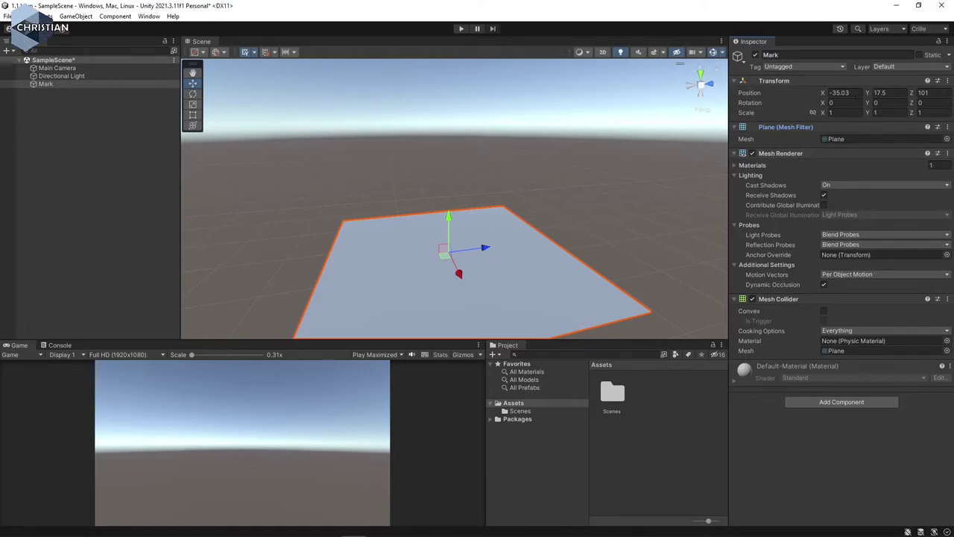
Set the Mark plane's position to 0 on the X, Y and Z axes.
{"action": "left_click", "coordinate": [855, 94]}
{"action": "type", "text": "0"}
{"action": "key", "text": "Tab"}
{"action": "type", "text": "0"}
{"action": "key", "text": "Tab"}
{"action": "type", "text": "0"}
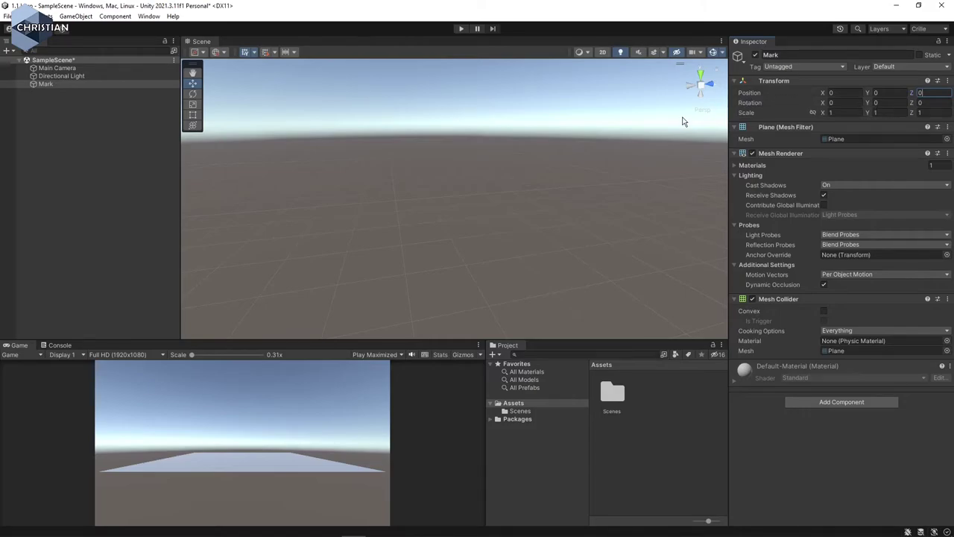
Select the Mark plane in the hierarchy and frame it in the Scene view.
{"action": "left_click", "coordinate": [450, 180]}
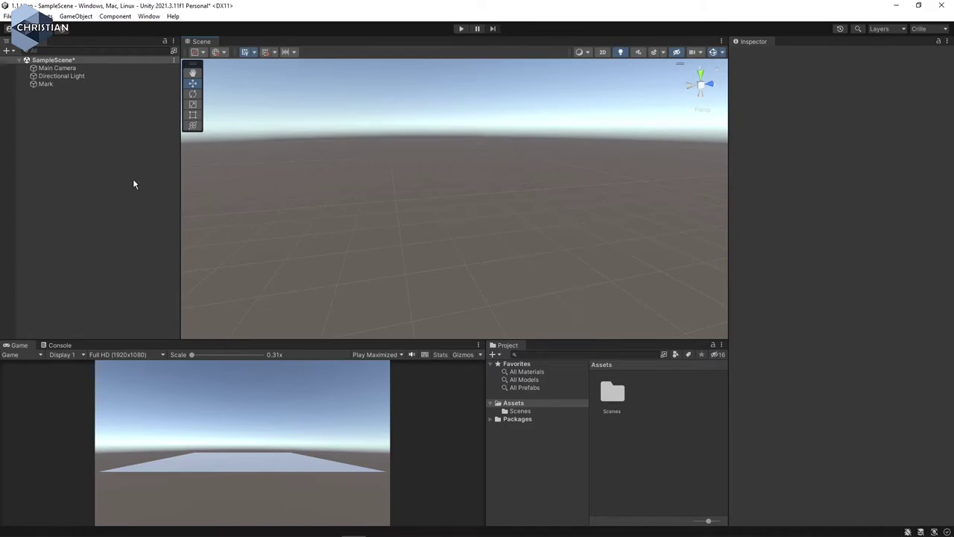
{"action": "left_click", "coordinate": [71, 69]}
{"action": "left_click", "coordinate": [67, 83]}
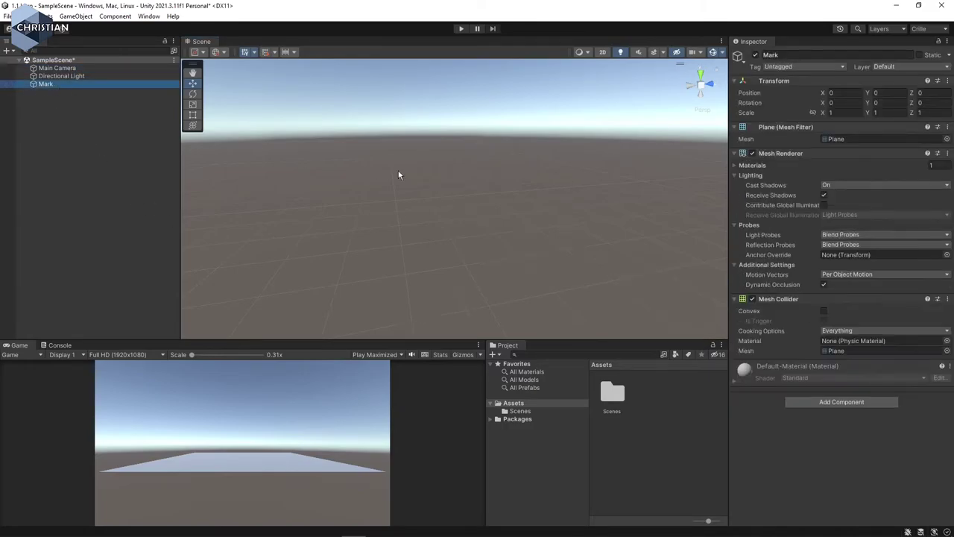
{"action": "left_click", "coordinate": [454, 184]}
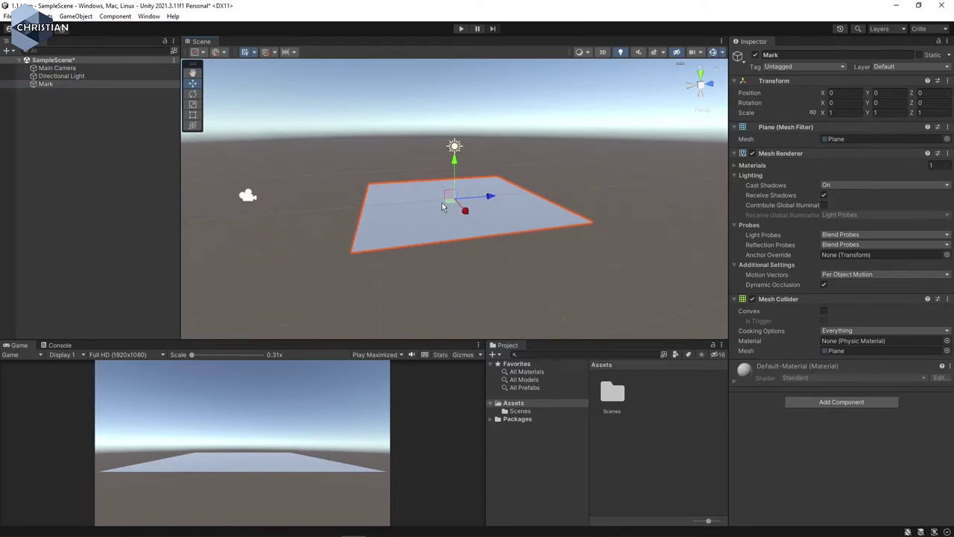
{"action": "scroll", "coordinate": [477, 226], "scroll_direction": "up", "scroll_amount": 4}
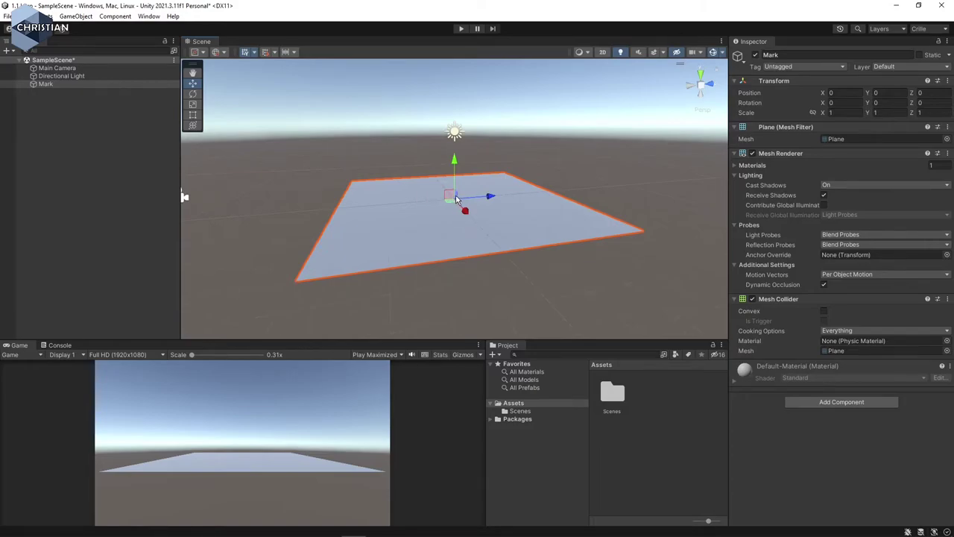
Move the Mark plane freehand to about 4.11, 2.69, -0.97 and rotate it to about -24.9 on X and -23.8 on Z.
{"action": "left_click_drag", "start_coordinate": [475, 203], "coordinate": [467, 102]}
{"action": "mouse_move", "coordinate": [477, 142]}
{"action": "left_mouse_down"}
{"action": "mouse_move", "coordinate": [527, 146]}
{"action": "mouse_move", "coordinate": [496, 146]}
{"action": "left_mouse_up"}
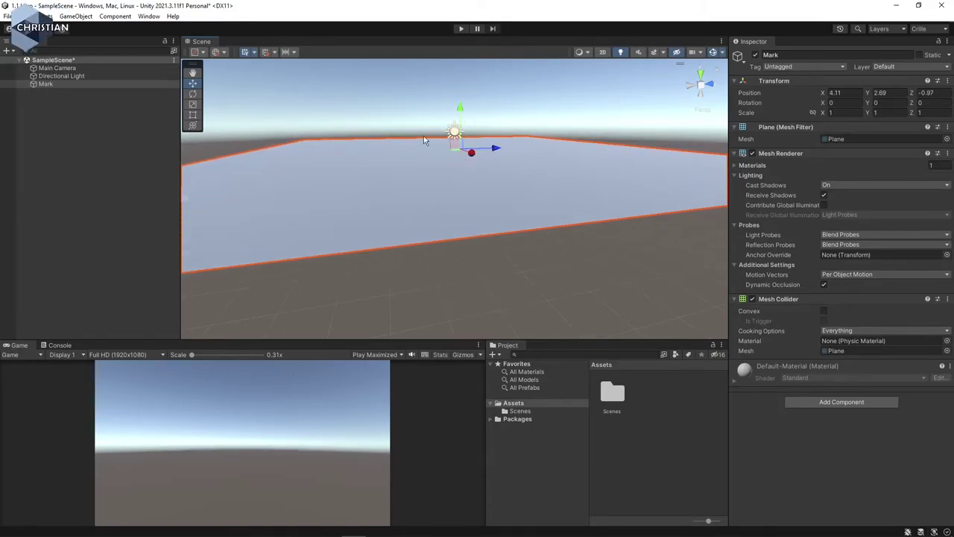
{"action": "left_click", "coordinate": [192, 94]}
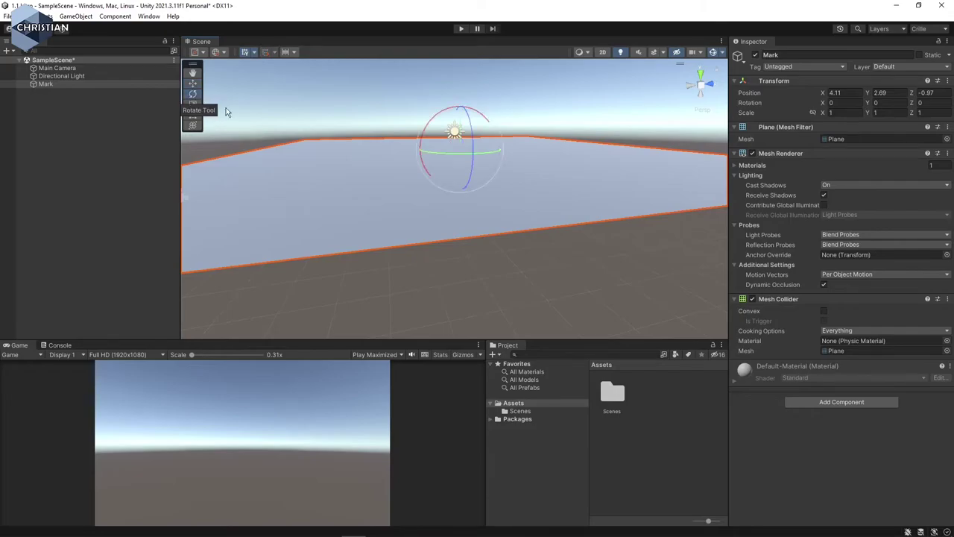
{"action": "left_click_drag", "start_coordinate": [469, 147], "coordinate": [477, 178]}
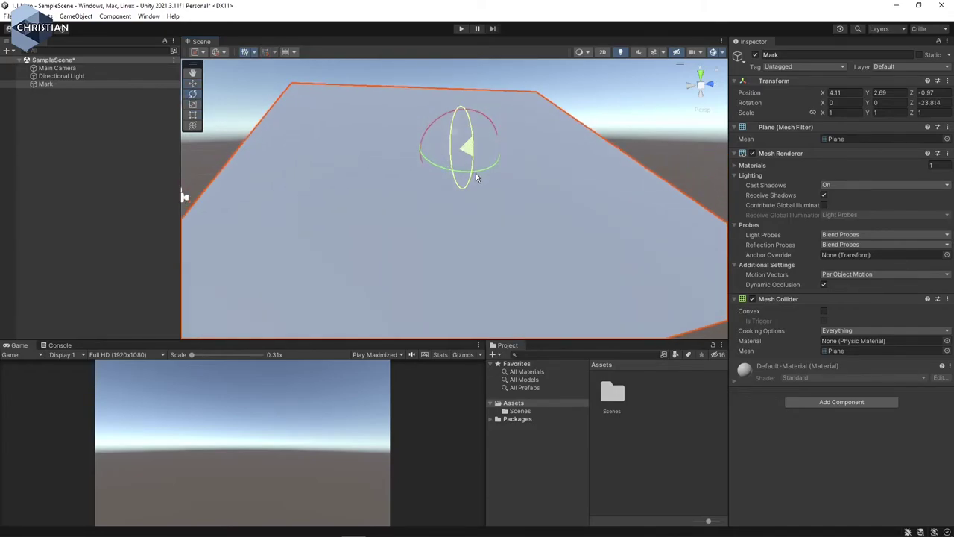
{"action": "left_click_drag", "start_coordinate": [481, 118], "coordinate": [448, 111]}
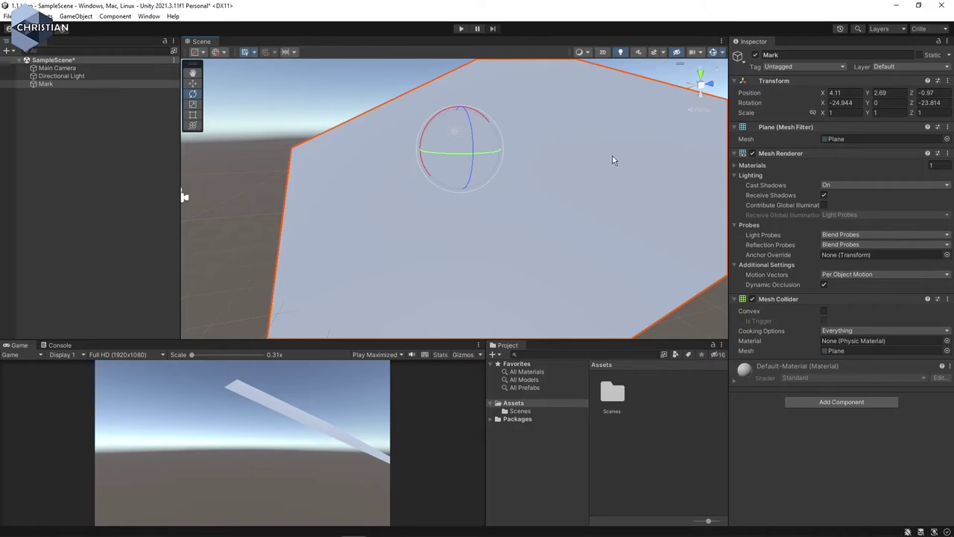
Reset the Mark plane's Transform component to its defaults and switch back to the Move tool.
{"action": "left_click", "coordinate": [948, 80]}
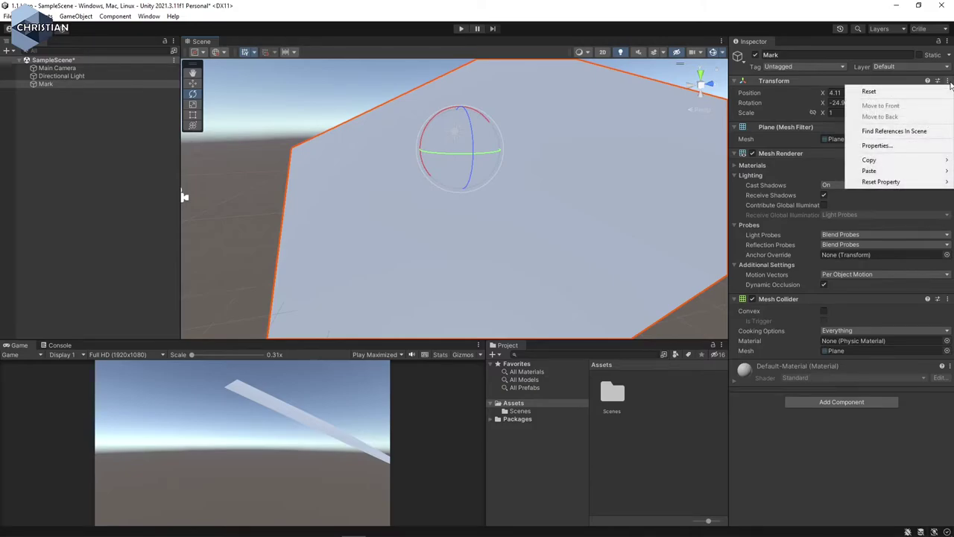
{"action": "key", "text": "Escape"}
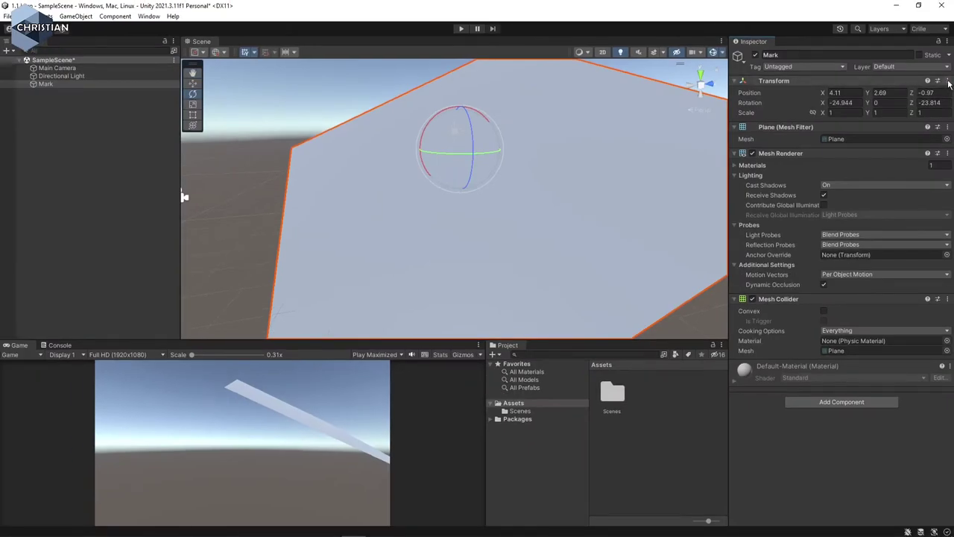
{"action": "left_click", "coordinate": [943, 82]}
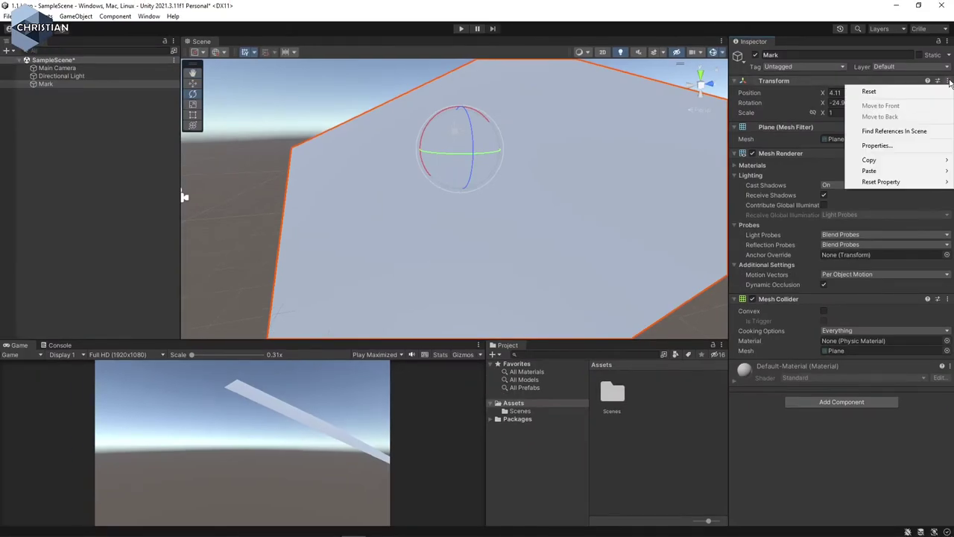
{"action": "left_click", "coordinate": [907, 92]}
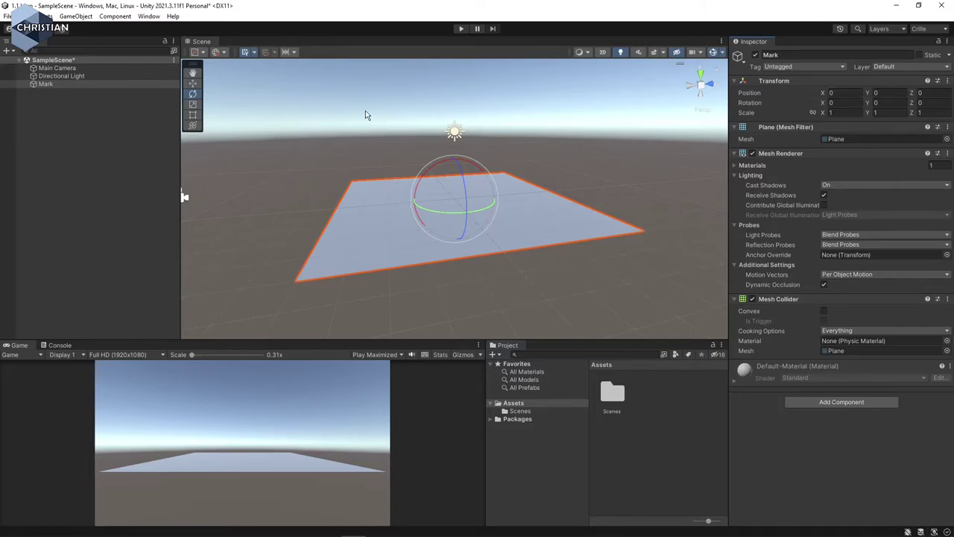
{"action": "left_click", "coordinate": [192, 83]}
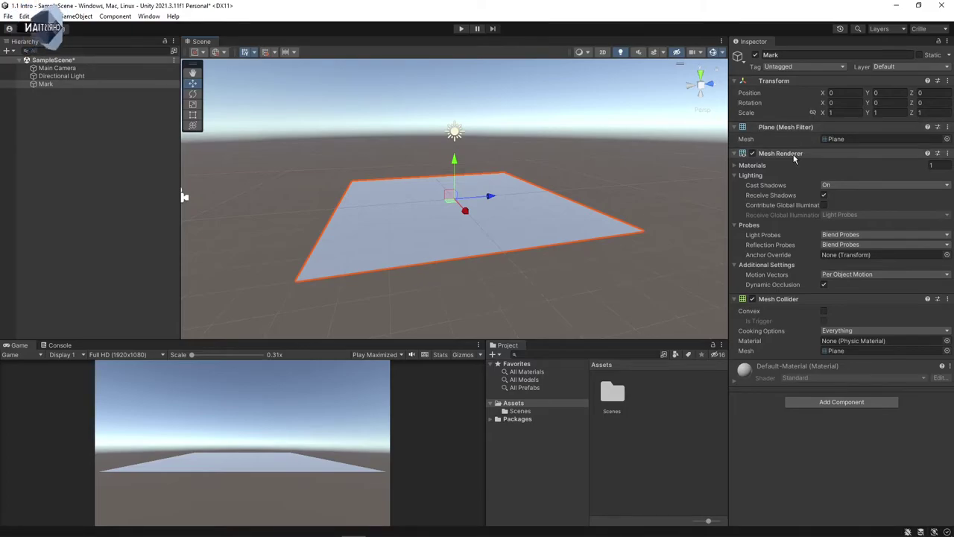
Disable the Mark plane's Mesh Renderer, inspect its wireframe in the Scene view, and enable the renderer again.
{"action": "left_click", "coordinate": [753, 154]}
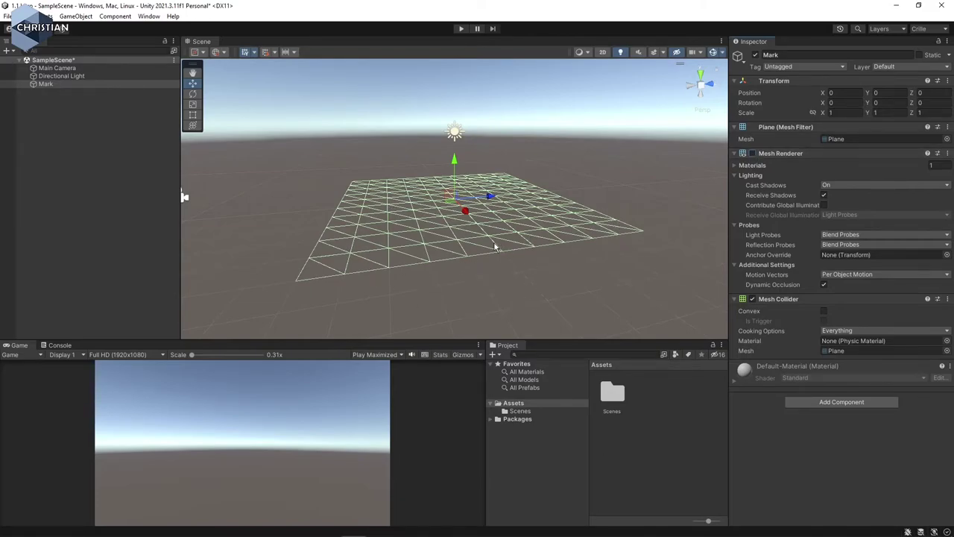
{"action": "scroll", "coordinate": [493, 242], "scroll_direction": "up", "scroll_amount": 2}
{"action": "scroll", "coordinate": [493, 243], "scroll_direction": "up", "scroll_amount": 2}
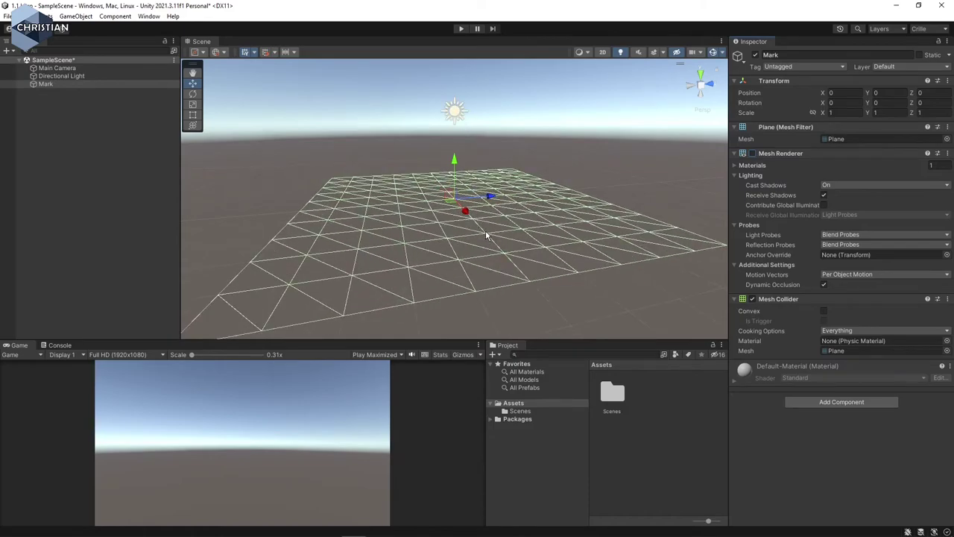
{"action": "scroll", "coordinate": [486, 236], "scroll_direction": "up", "scroll_amount": 2}
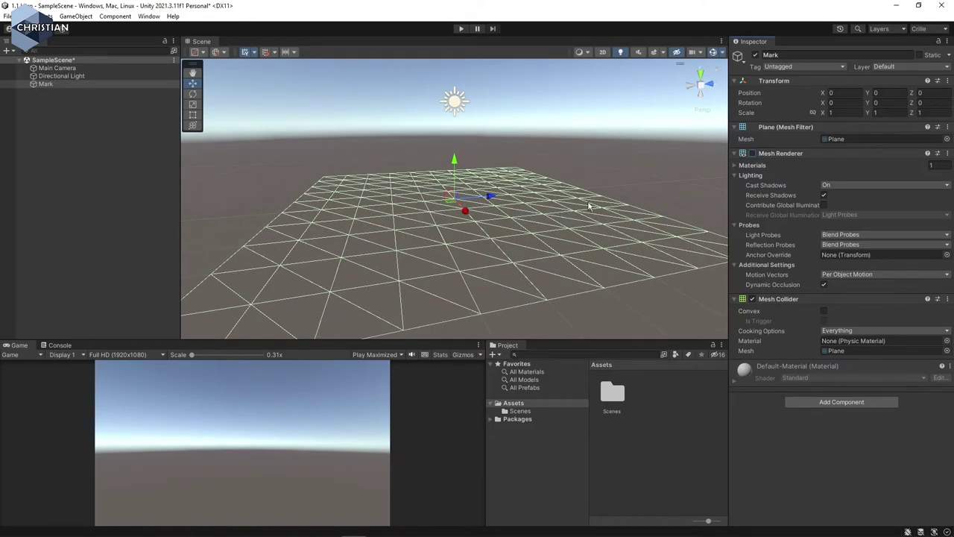
{"action": "left_click", "coordinate": [753, 154]}
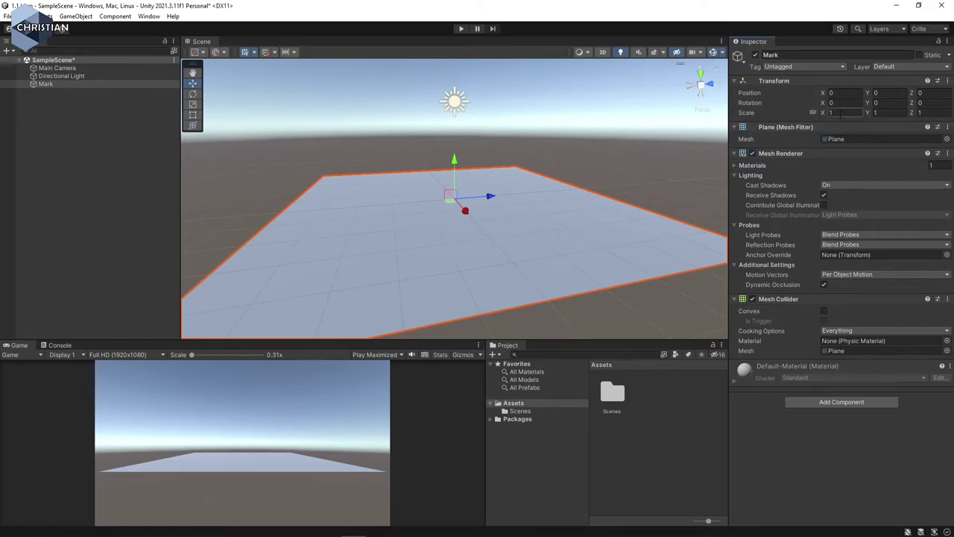
Scale the Mark plane up uniformly to about 27.76 on all axes and bring the whole plane into view.
{"action": "left_click_drag", "start_coordinate": [823, 113], "coordinate": [266, 121]}
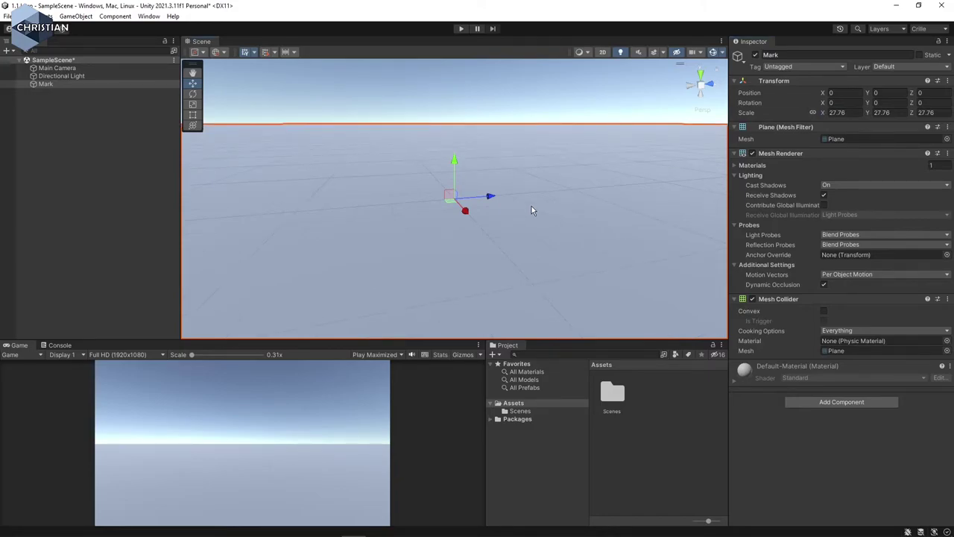
{"action": "mouse_move", "coordinate": [531, 210]}
{"action": "left_mouse_down", "text": "alt"}
{"action": "mouse_move", "coordinate": [515, 185]}
{"action": "mouse_move", "coordinate": [526, 198]}
{"action": "left_mouse_up", "text": "alt"}
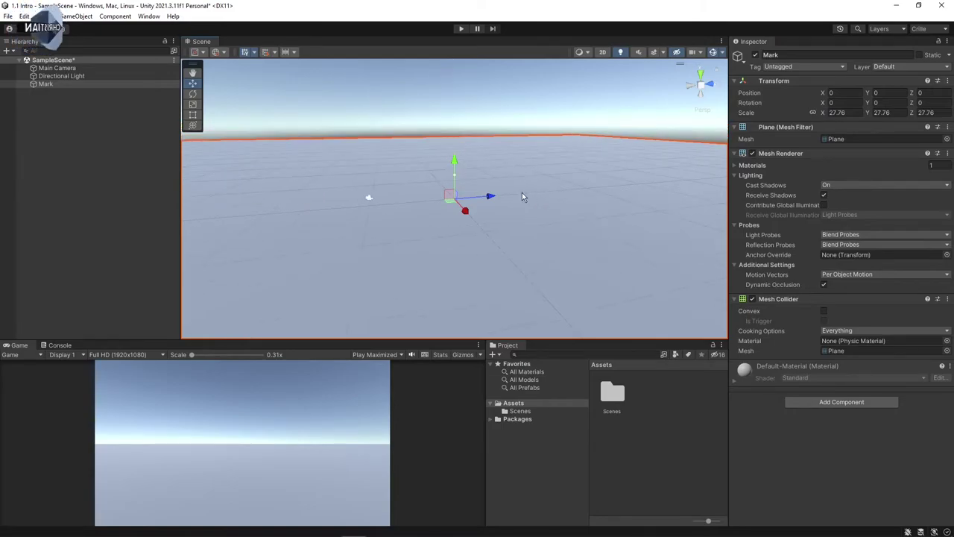
{"action": "scroll", "coordinate": [526, 193], "scroll_direction": "down", "scroll_amount": 5}
{"action": "scroll", "coordinate": [510, 219], "scroll_direction": "up", "scroll_amount": 2}
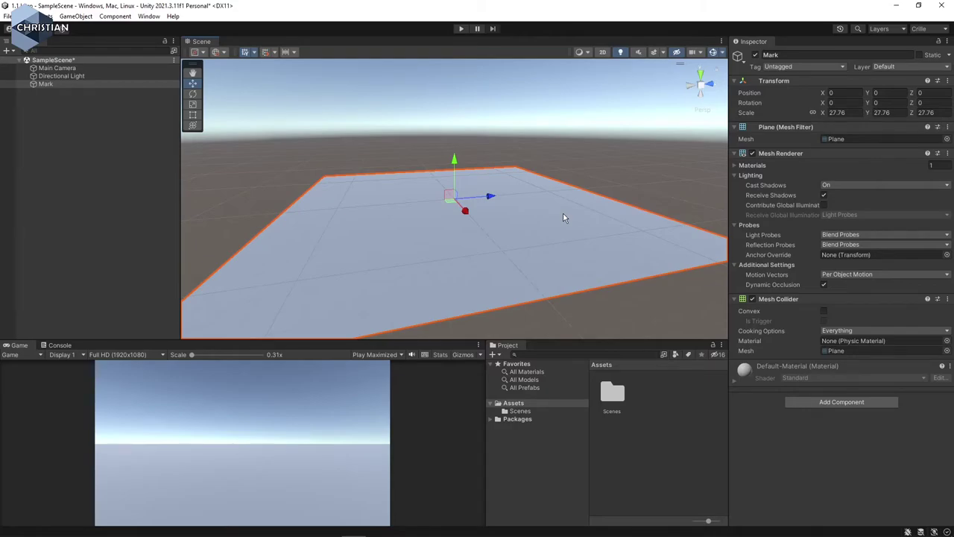
Create a 3D cube in the scene, keep its default name, and select it in the Hierarchy.
{"action": "left_click", "coordinate": [11, 51]}
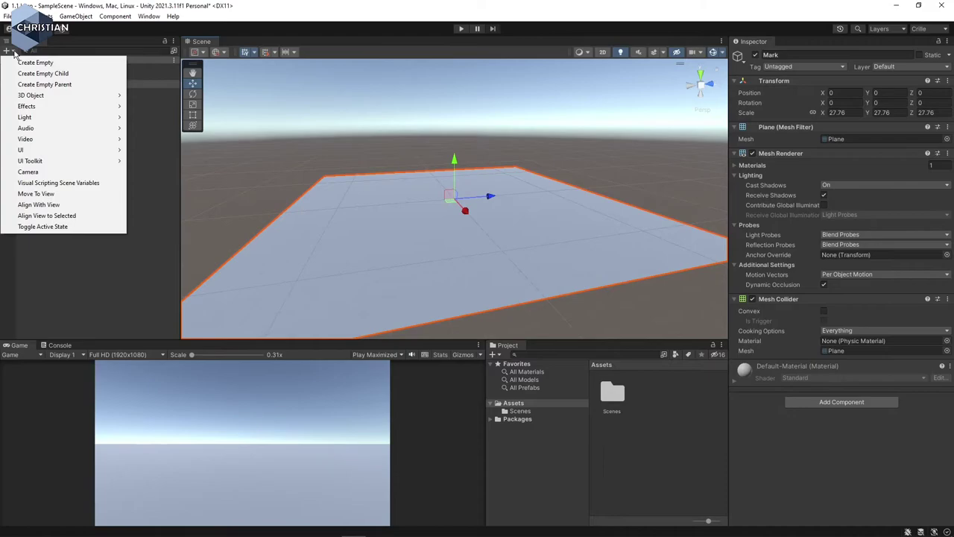
{"action": "mouse_move", "coordinate": [56, 95]}
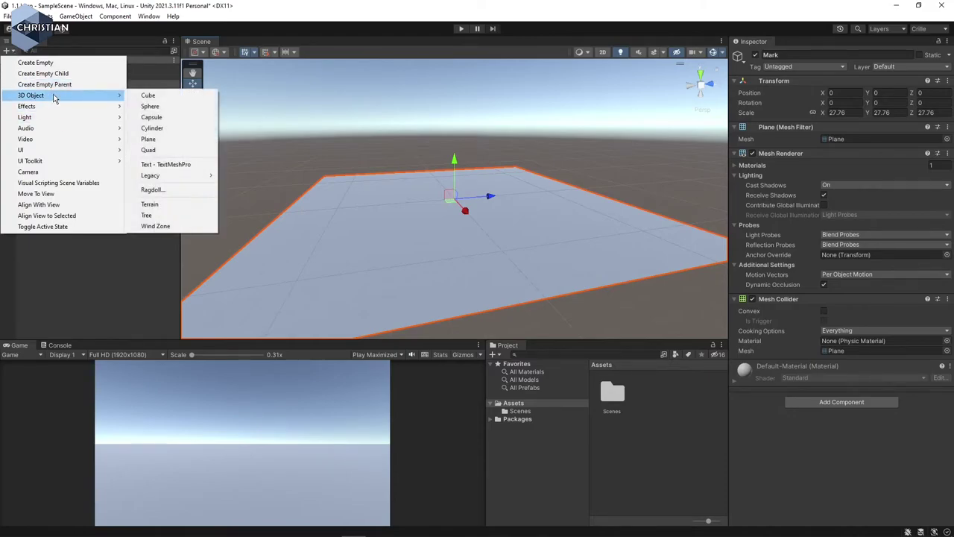
{"action": "left_click", "coordinate": [168, 96]}
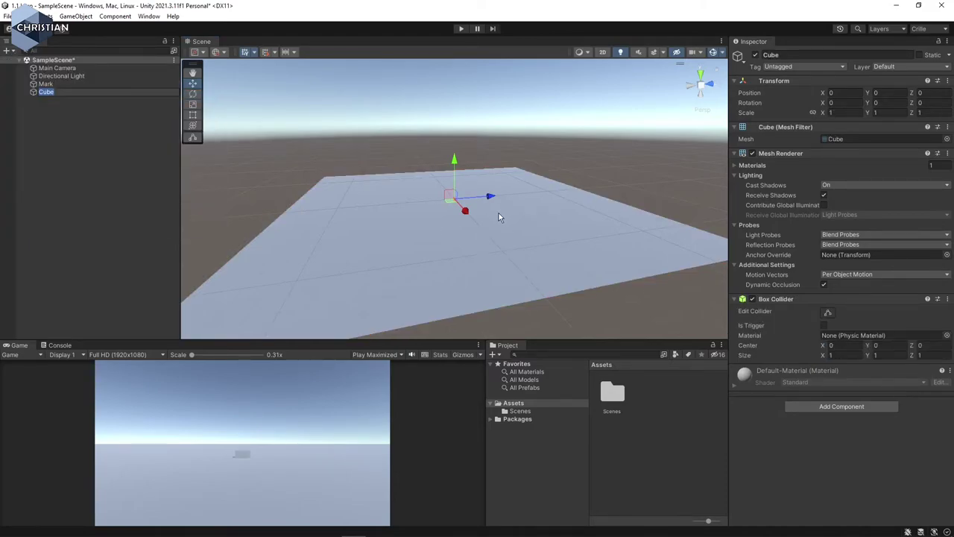
{"action": "scroll", "coordinate": [497, 211], "scroll_direction": "up", "scroll_amount": 5}
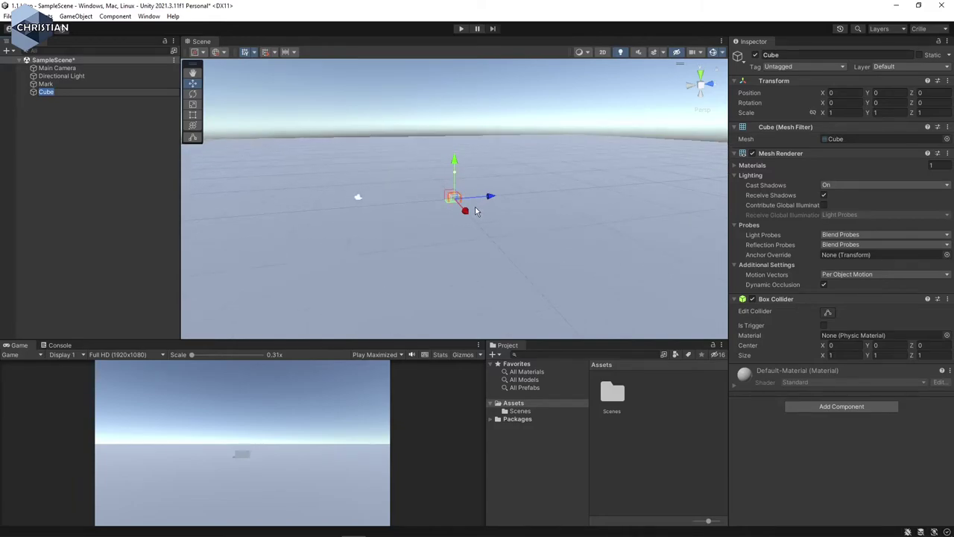
{"action": "scroll", "coordinate": [475, 211], "scroll_direction": "up", "scroll_amount": 1}
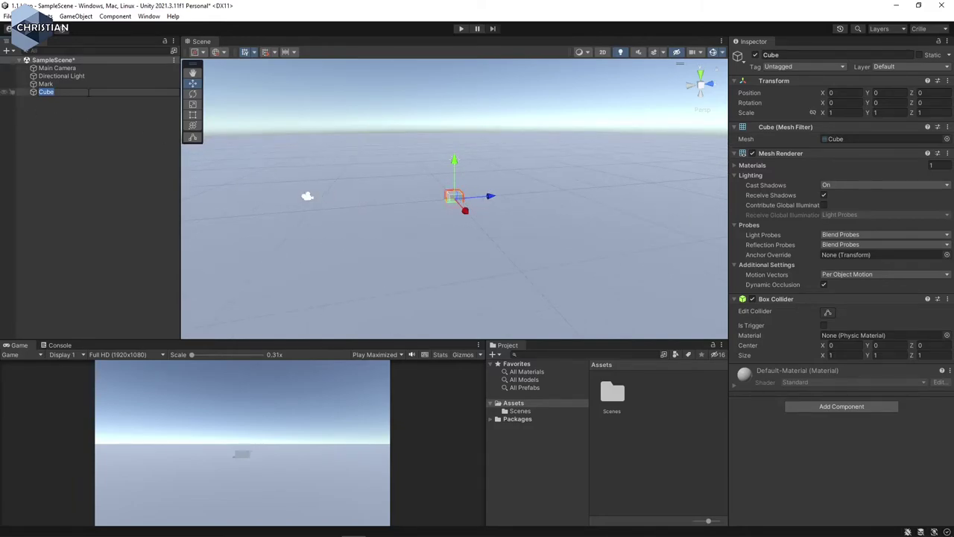
{"action": "left_click", "coordinate": [118, 101]}
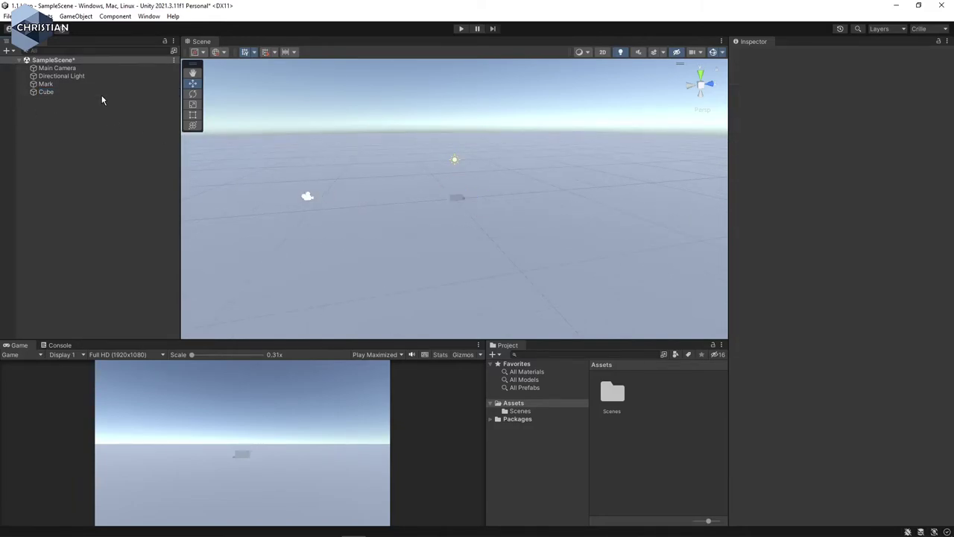
{"action": "left_click", "coordinate": [102, 94]}
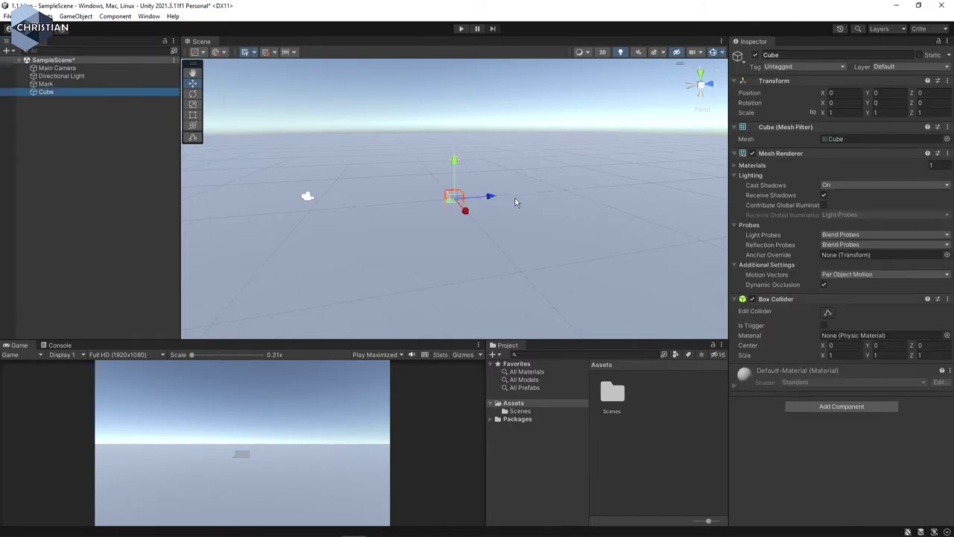
Move the cube freehand above the plane to about 6.02, 2.82, -5.76.
{"action": "left_click_drag", "start_coordinate": [492, 200], "coordinate": [407, 198]}
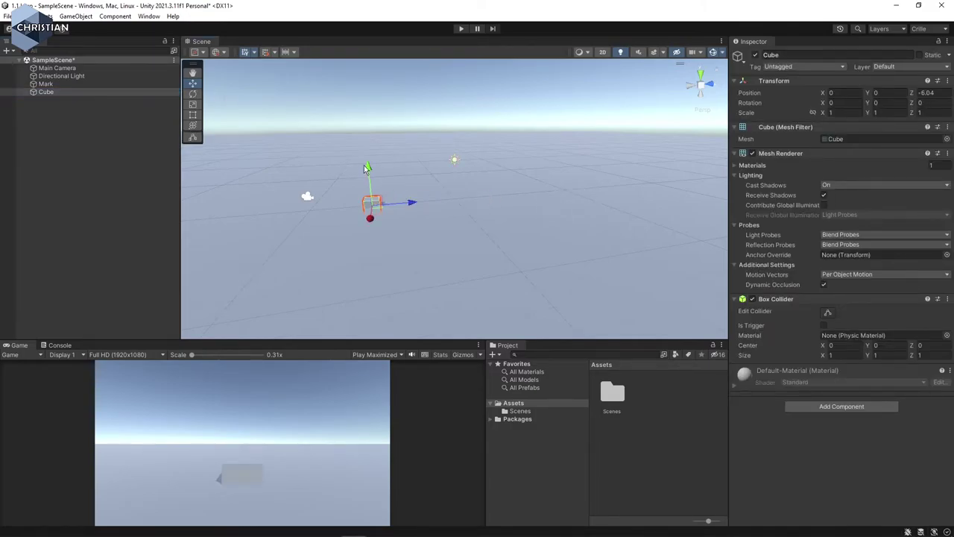
{"action": "mouse_move", "coordinate": [369, 153]}
{"action": "left_mouse_down"}
{"action": "mouse_move", "coordinate": [365, 101]}
{"action": "mouse_move", "coordinate": [372, 143]}
{"action": "left_mouse_up"}
{"action": "left_click", "coordinate": [363, 191]}
{"action": "mouse_move", "coordinate": [364, 191]}
{"action": "left_mouse_down"}
{"action": "mouse_move", "coordinate": [380, 179]}
{"action": "mouse_move", "coordinate": [426, 194]}
{"action": "mouse_move", "coordinate": [509, 174]}
{"action": "mouse_move", "coordinate": [545, 123]}
{"action": "mouse_move", "coordinate": [581, 155]}
{"action": "mouse_move", "coordinate": [548, 225]}
{"action": "mouse_move", "coordinate": [440, 246]}
{"action": "mouse_move", "coordinate": [324, 233]}
{"action": "mouse_move", "coordinate": [347, 196]}
{"action": "left_mouse_up"}
{"action": "left_click", "coordinate": [364, 179]}
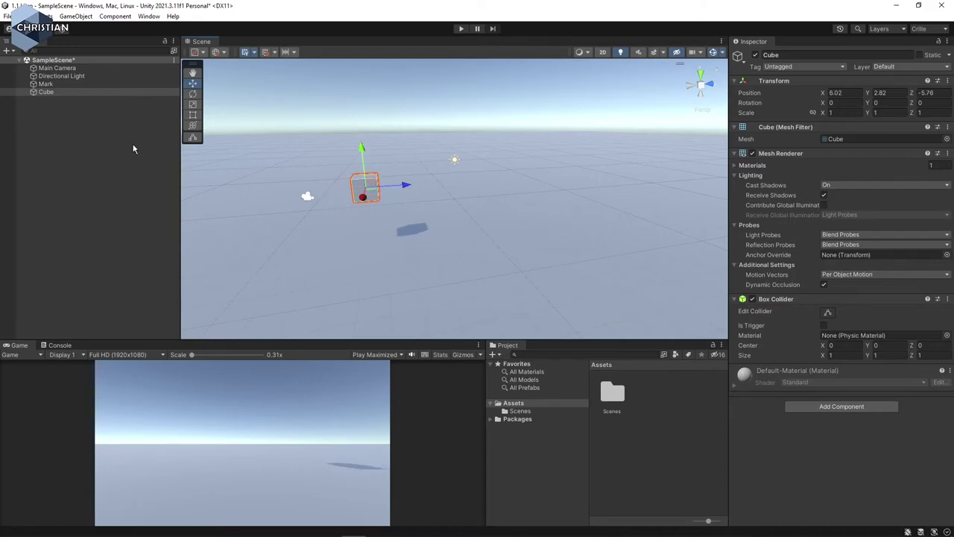
Create a 3D sphere and frame it closely in the Scene view from a low angle.
{"action": "left_click", "coordinate": [11, 51]}
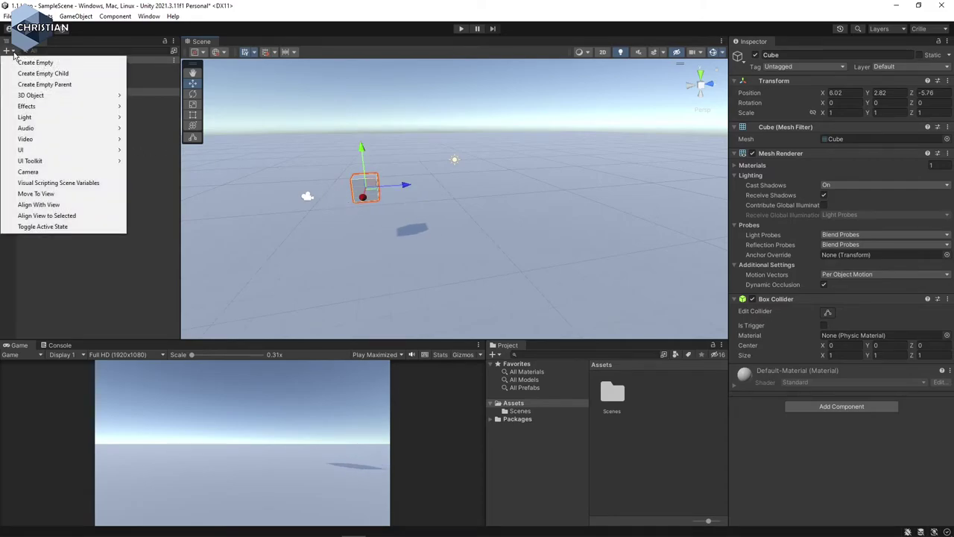
{"action": "mouse_move", "coordinate": [50, 99]}
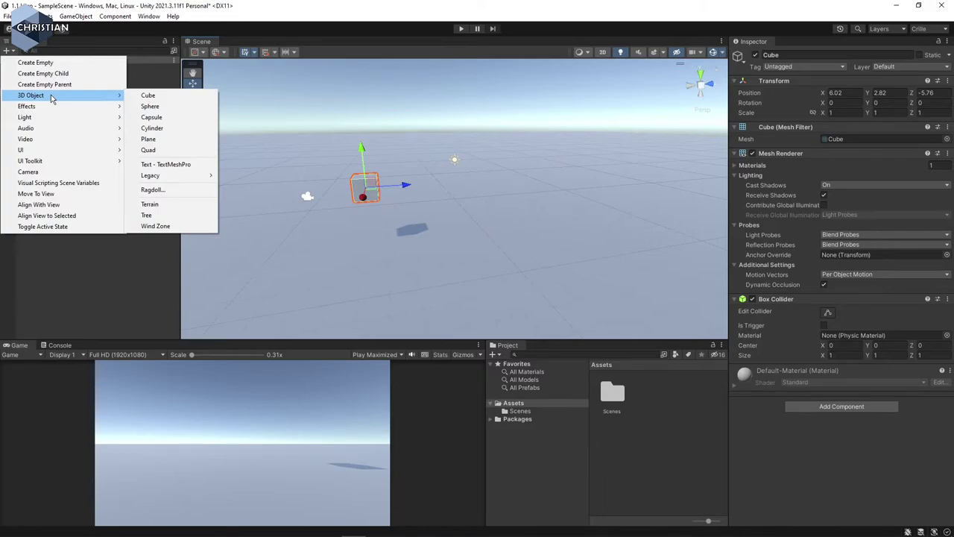
{"action": "left_click", "coordinate": [170, 109]}
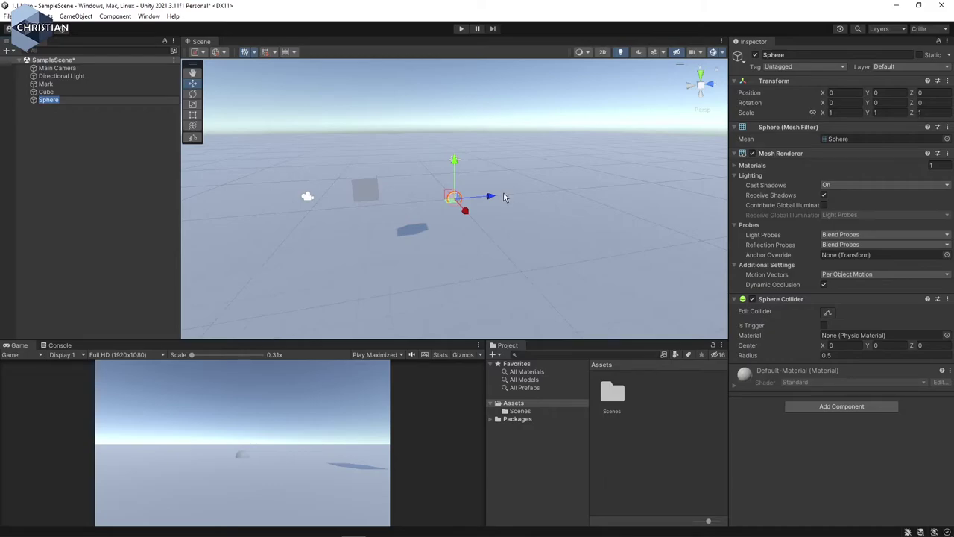
{"action": "key", "text": "f"}
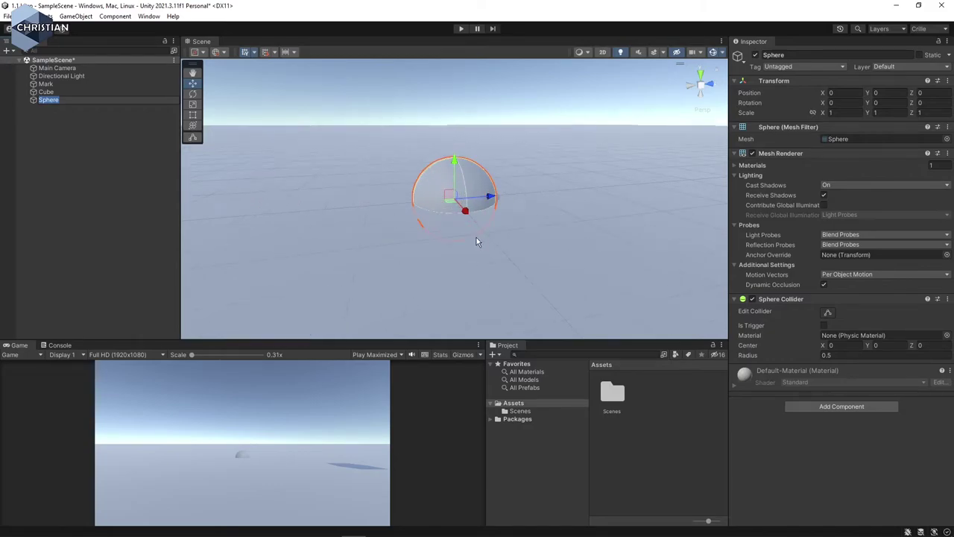
{"action": "left_click_drag", "start_coordinate": [577, 260], "coordinate": [577, 207], "text": "alt"}
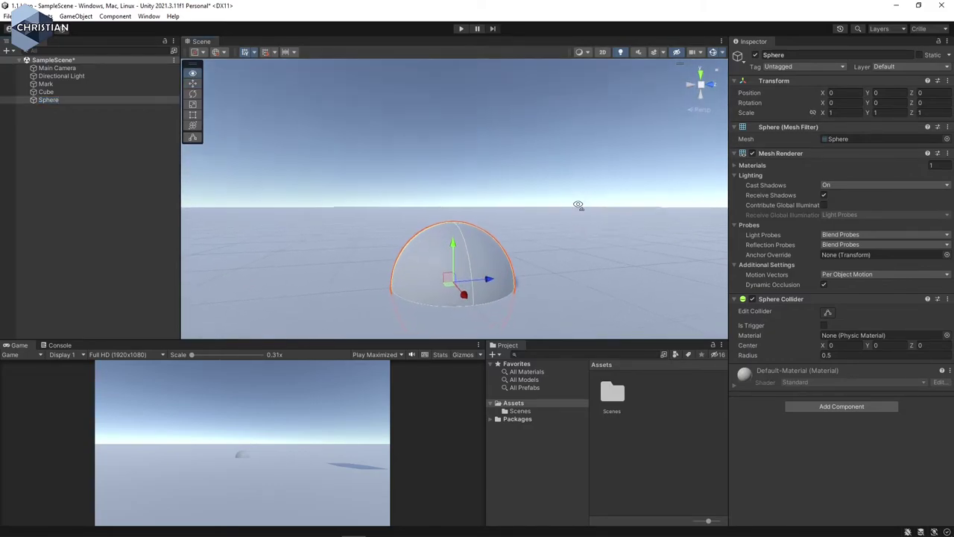
{"action": "left_click_drag", "start_coordinate": [597, 268], "coordinate": [605, 227], "text": "alt"}
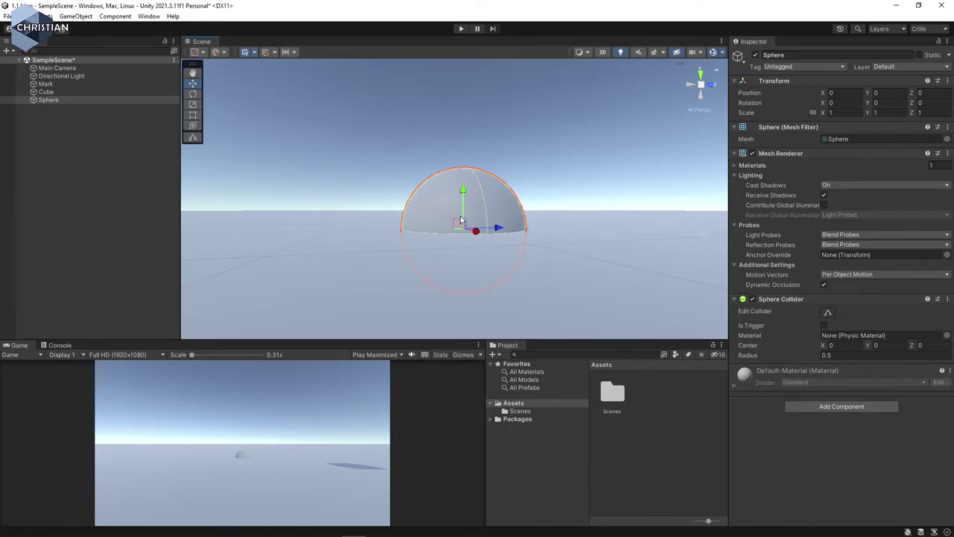
Move the sphere freehand out of the plane to about 0.55, 0.95, 0.91.
{"action": "left_click_drag", "start_coordinate": [462, 192], "coordinate": [463, 116]}
{"action": "left_click_drag", "start_coordinate": [502, 180], "coordinate": [515, 252], "text": "alt"}
{"action": "middle_click_drag", "start_coordinate": [515, 252], "coordinate": [519, 326]}
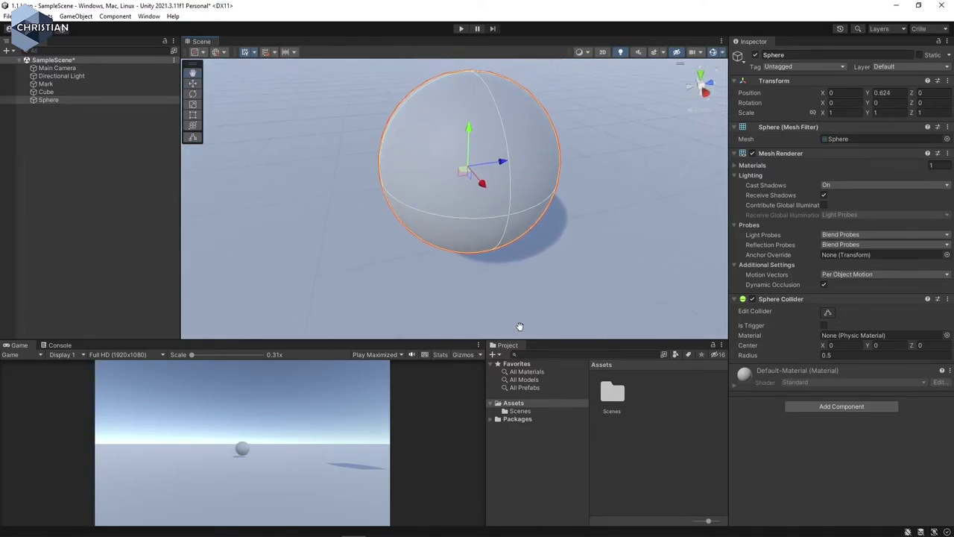
{"action": "scroll", "coordinate": [518, 298], "scroll_direction": "down", "scroll_amount": 3}
{"action": "left_click_drag", "start_coordinate": [459, 177], "coordinate": [630, 150]}
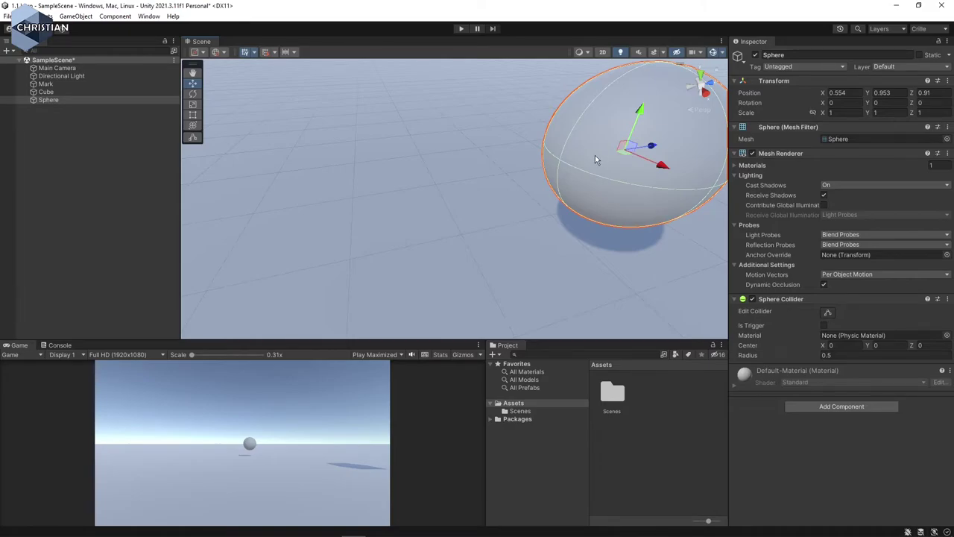
Reset the sphere's Transform component to its defaults.
{"action": "left_click", "coordinate": [949, 81]}
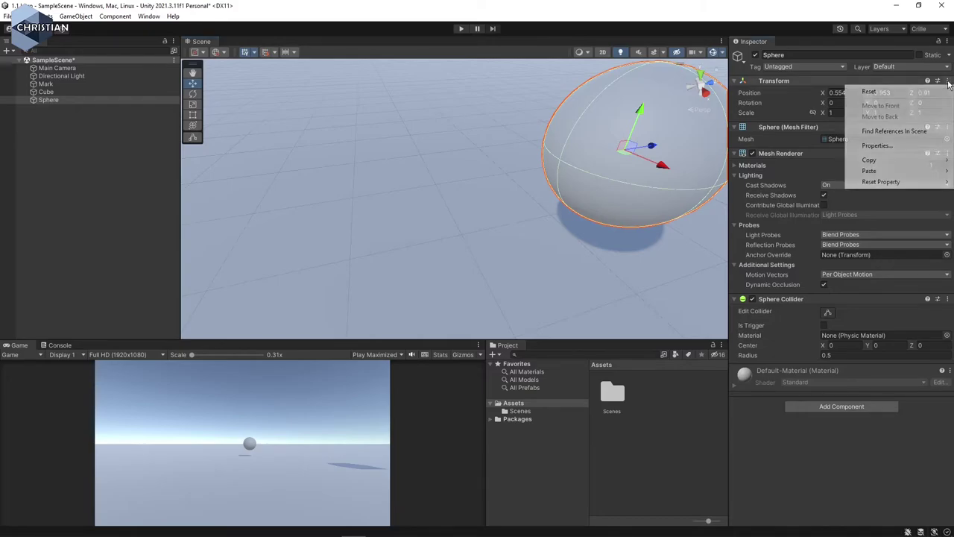
{"action": "left_click", "coordinate": [887, 90]}
{"action": "right_click_drag", "start_coordinate": [473, 241], "coordinate": [535, 148]}
{"action": "scroll", "coordinate": [531, 164], "scroll_direction": "down", "scroll_amount": 6}
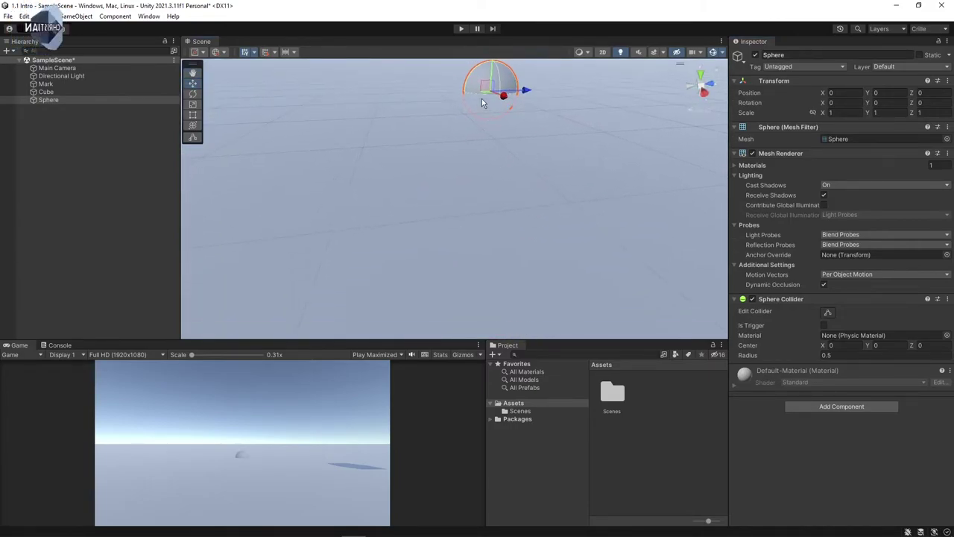
Move the sphere freehand above the plane to about -1.11, 1.72, 2.24.
{"action": "key", "text": "f"}
{"action": "key", "text": "w"}
{"action": "left_click_drag", "start_coordinate": [471, 209], "coordinate": [550, 169]}
{"action": "left_click_drag", "start_coordinate": [559, 135], "coordinate": [570, 56]}
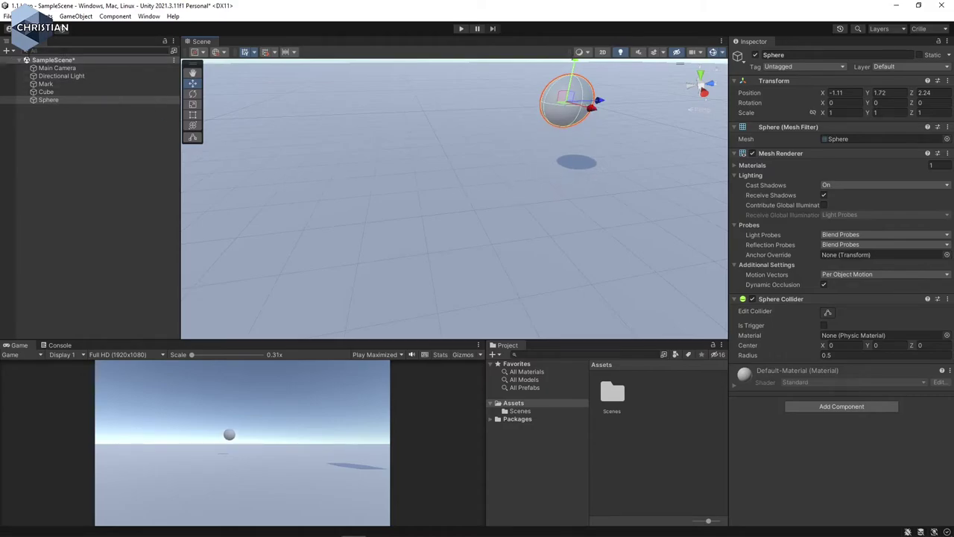
Create a 3D capsule and move it freehand above the plane to about -1.27, 1.69, -2.27.
{"action": "left_click", "coordinate": [12, 52]}
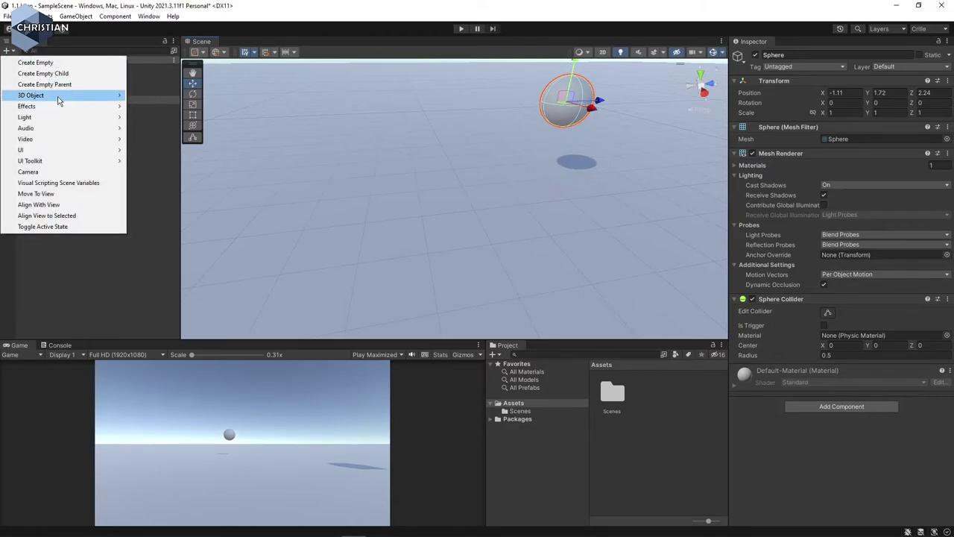
{"action": "mouse_move", "coordinate": [59, 96]}
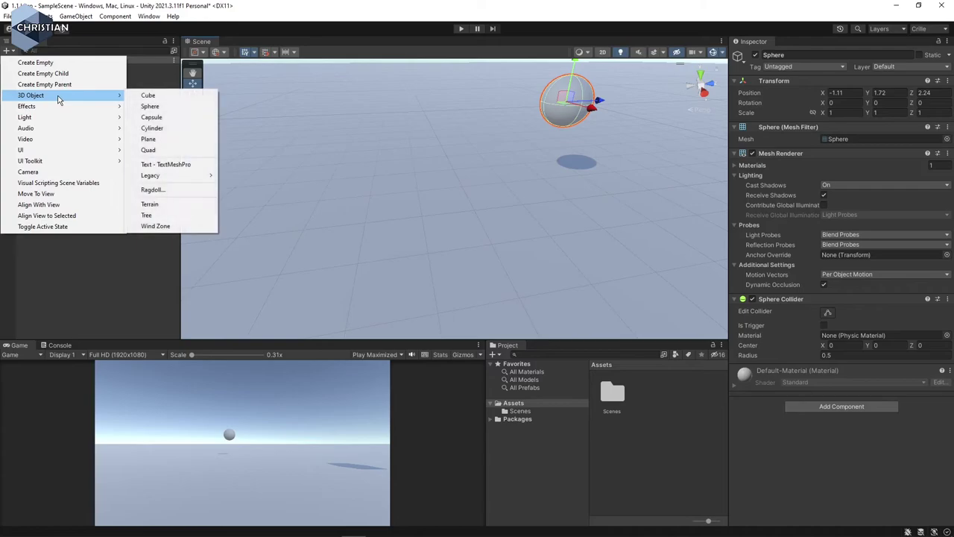
{"action": "left_click", "coordinate": [171, 118]}
{"action": "left_click_drag", "start_coordinate": [451, 167], "coordinate": [453, 71]}
{"action": "left_click_drag", "start_coordinate": [492, 107], "coordinate": [366, 117]}
{"action": "left_click_drag", "start_coordinate": [405, 145], "coordinate": [403, 198], "text": "alt"}
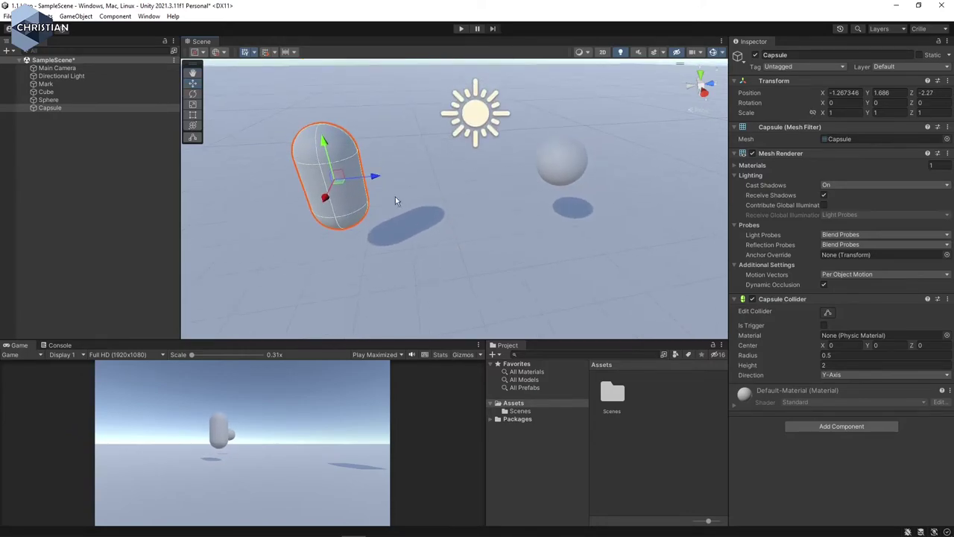
Create a 3D cylinder and move it freehand above the plane to about 1.42, 1.87, 0.11.
{"action": "left_click", "coordinate": [7, 50]}
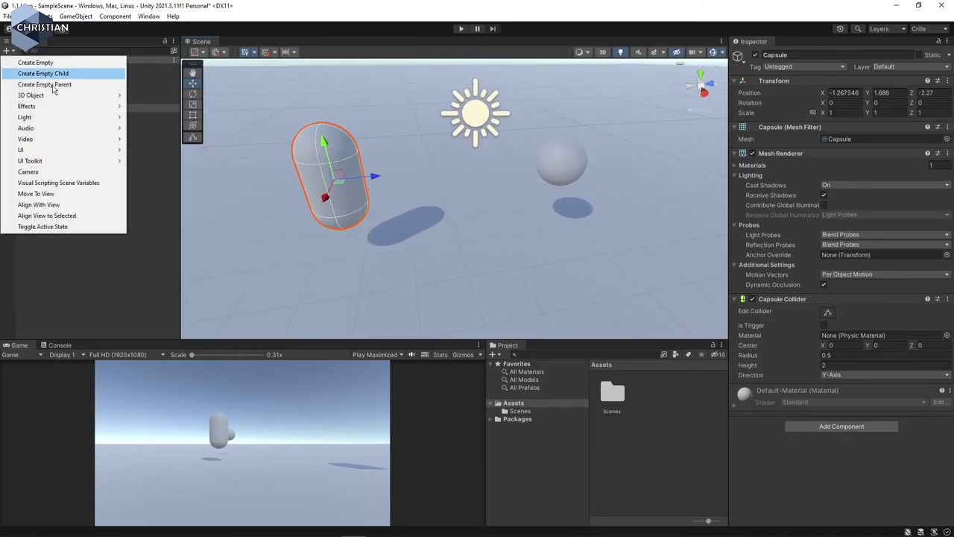
{"action": "mouse_move", "coordinate": [62, 96]}
{"action": "left_click", "coordinate": [146, 128]}
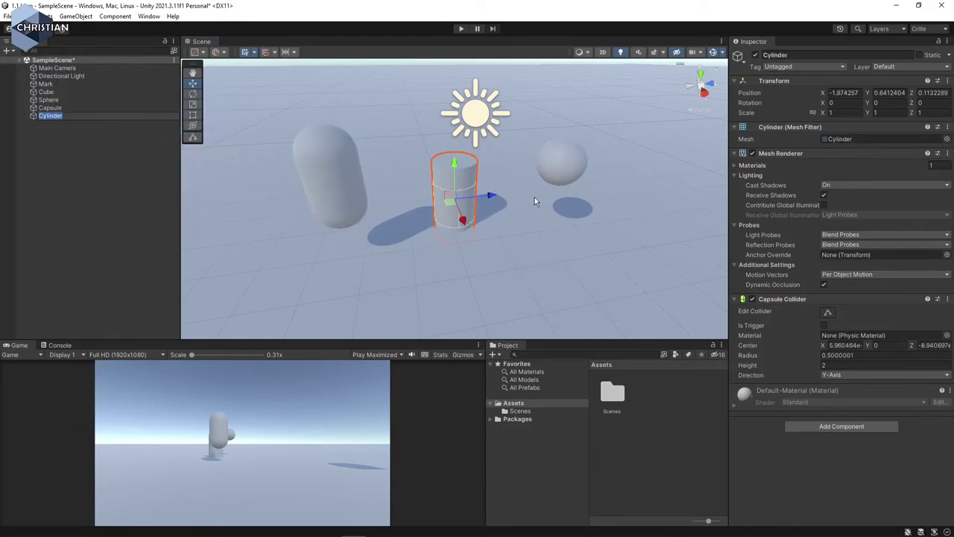
{"action": "left_click_drag", "start_coordinate": [454, 161], "coordinate": [445, 108]}
{"action": "left_click_drag", "start_coordinate": [463, 168], "coordinate": [526, 277]}
{"action": "right_click_drag", "start_coordinate": [422, 248], "coordinate": [379, 225]}
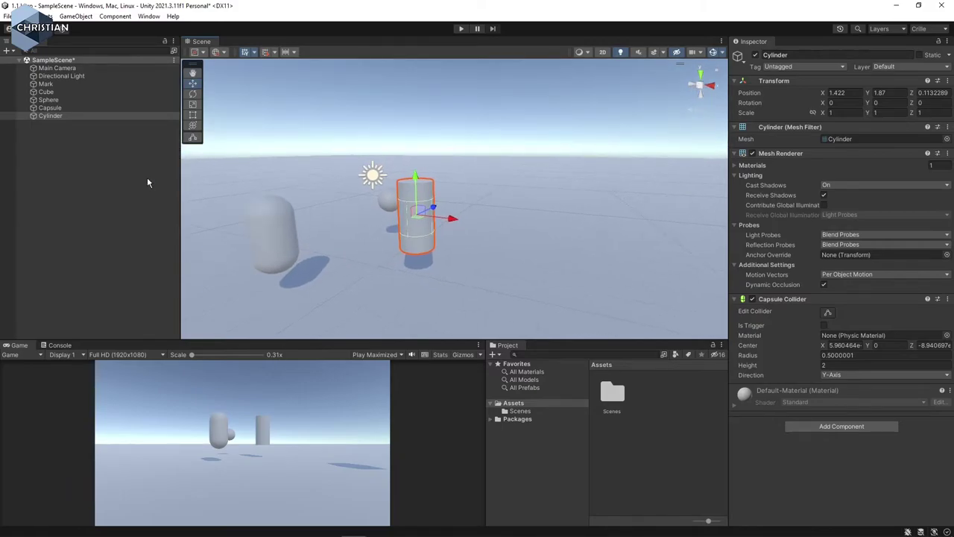
{"action": "left_click", "coordinate": [88, 185]}
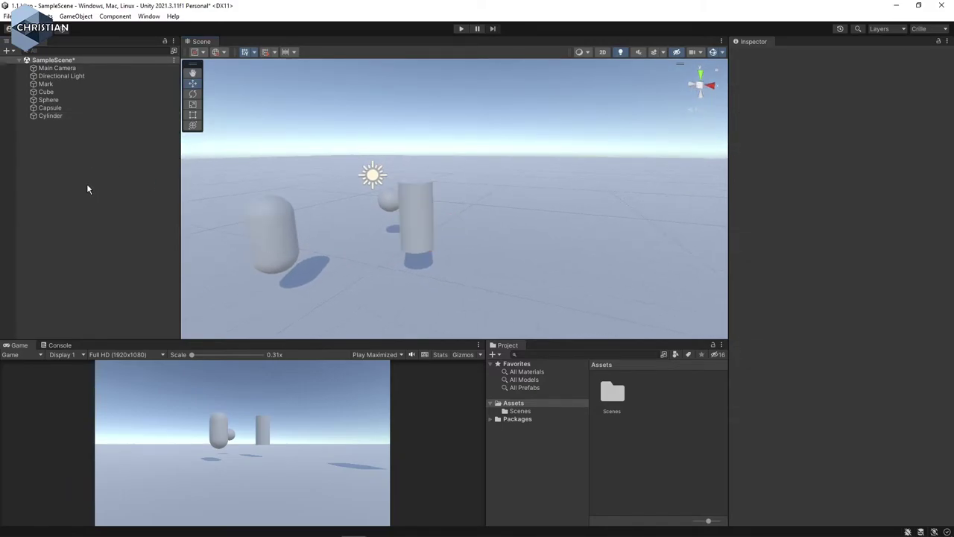
{"action": "left_click", "coordinate": [46, 91]}
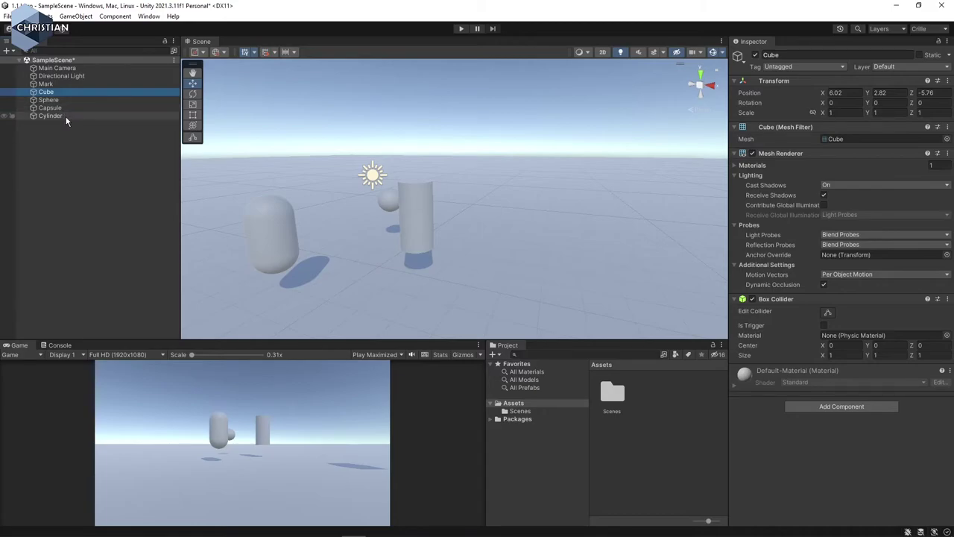
{"action": "left_click", "coordinate": [84, 167]}
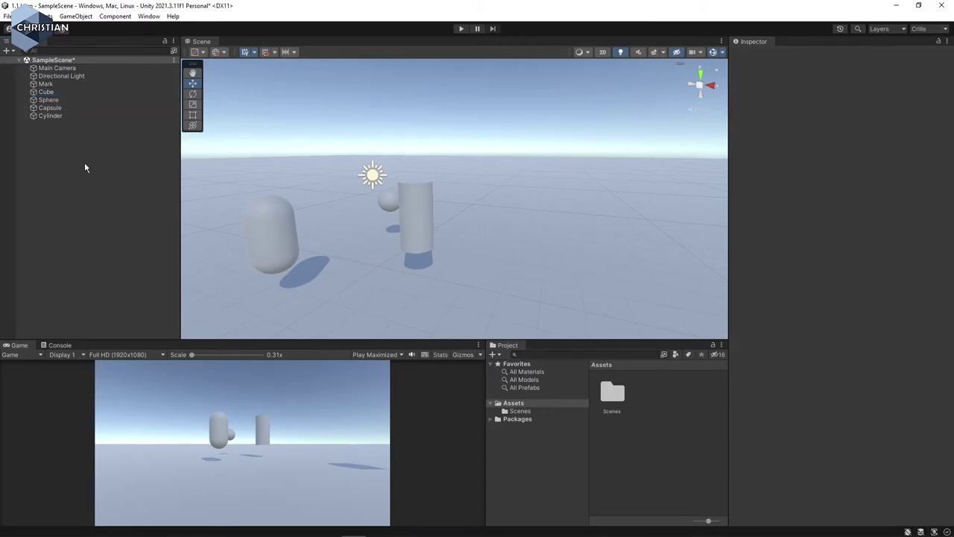
{"action": "right_click", "coordinate": [68, 149]}
{"action": "left_click", "coordinate": [42, 123]}
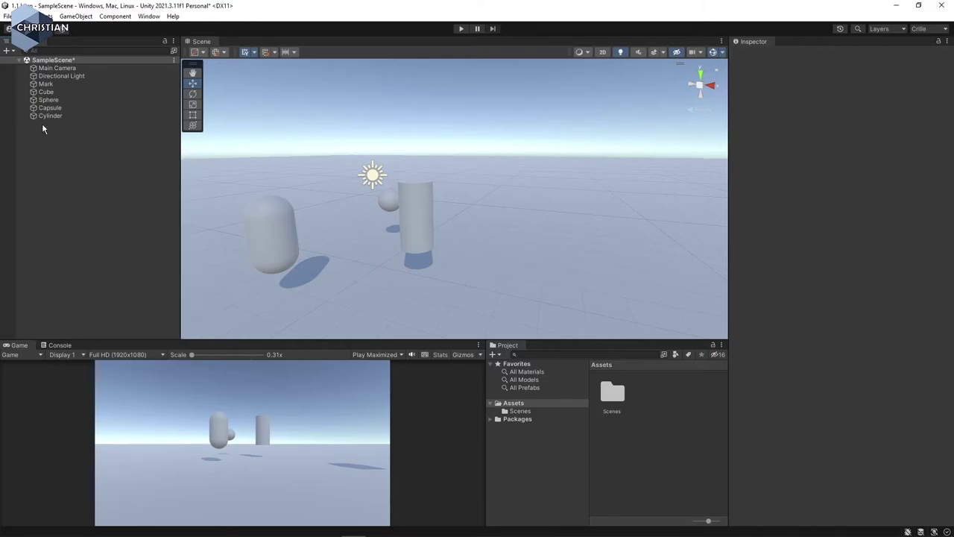
Create an empty game object named Lite Former at the scene's root and reset its Transform to the defaults.
{"action": "left_click", "coordinate": [11, 51]}
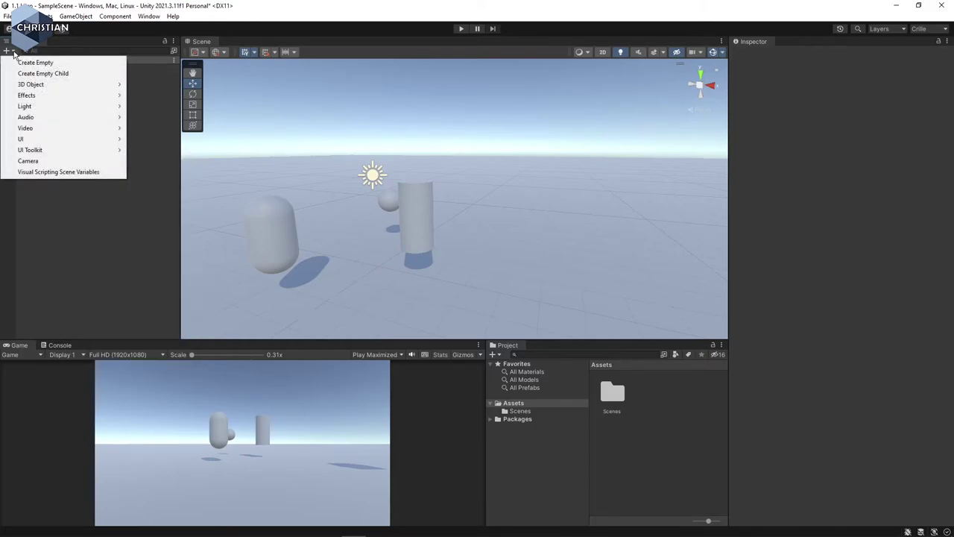
{"action": "left_click", "coordinate": [58, 75]}
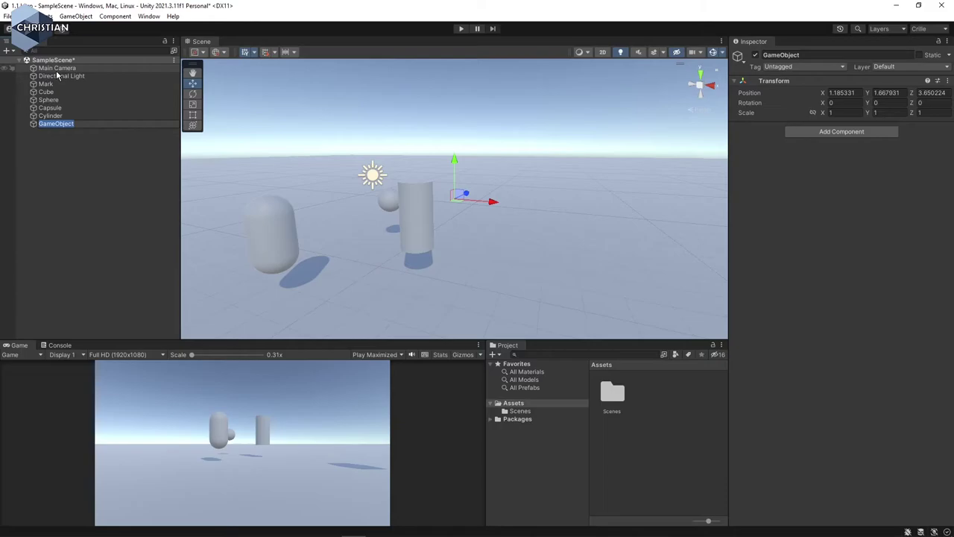
{"action": "type", "text": "Lite Former"}
{"action": "key", "text": "Return"}
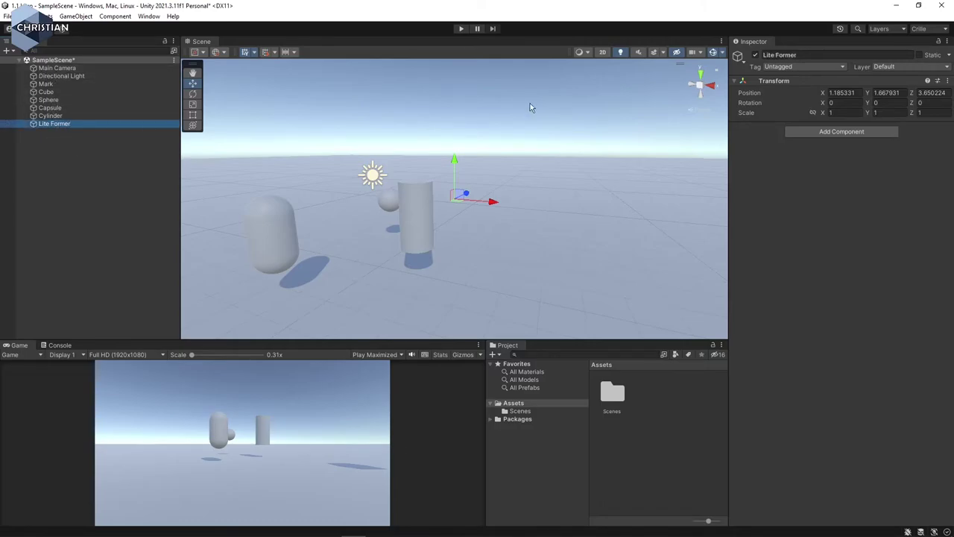
{"action": "left_click", "coordinate": [947, 81]}
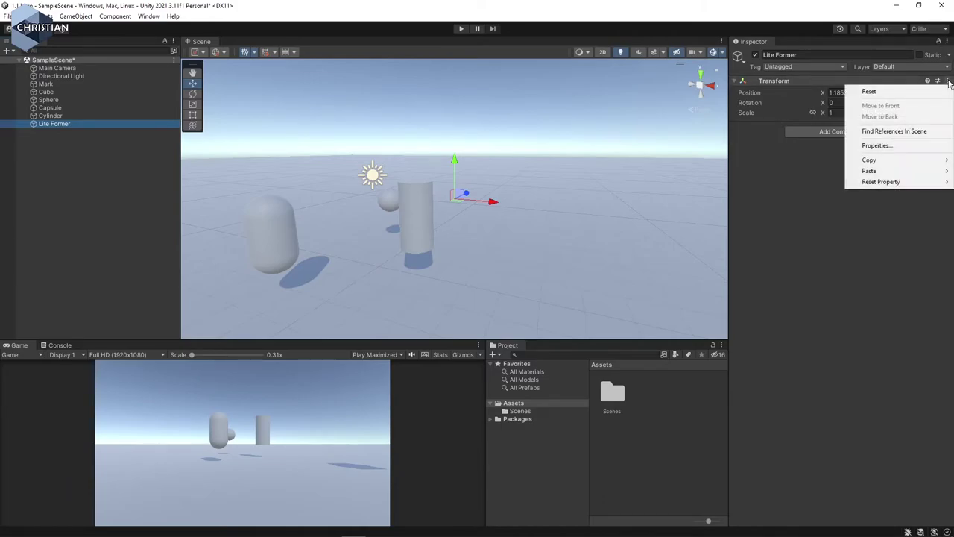
{"action": "left_click", "coordinate": [922, 91]}
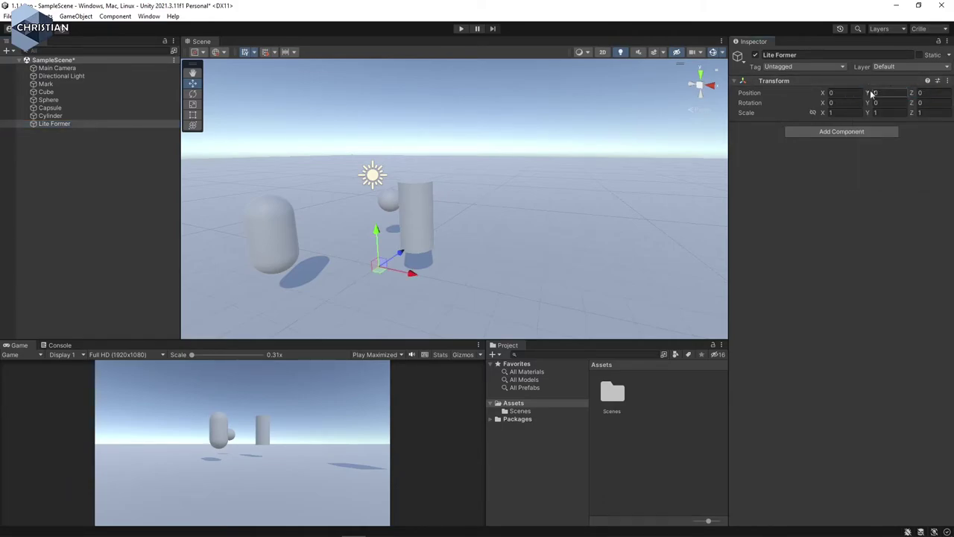
Parent the Cube, Sphere, Capsule and Cylinder to the Lite Former object in the scene hierarchy.
{"action": "left_click", "coordinate": [45, 91]}
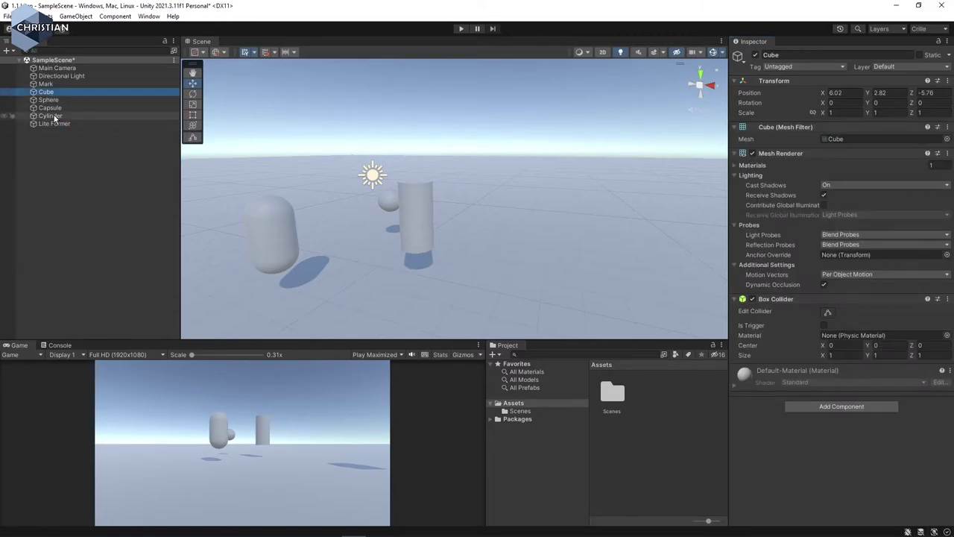
{"action": "left_click", "coordinate": [60, 117], "text": "shift"}
{"action": "left_click_drag", "start_coordinate": [44, 93], "coordinate": [65, 125]}
{"action": "left_click", "coordinate": [90, 178]}
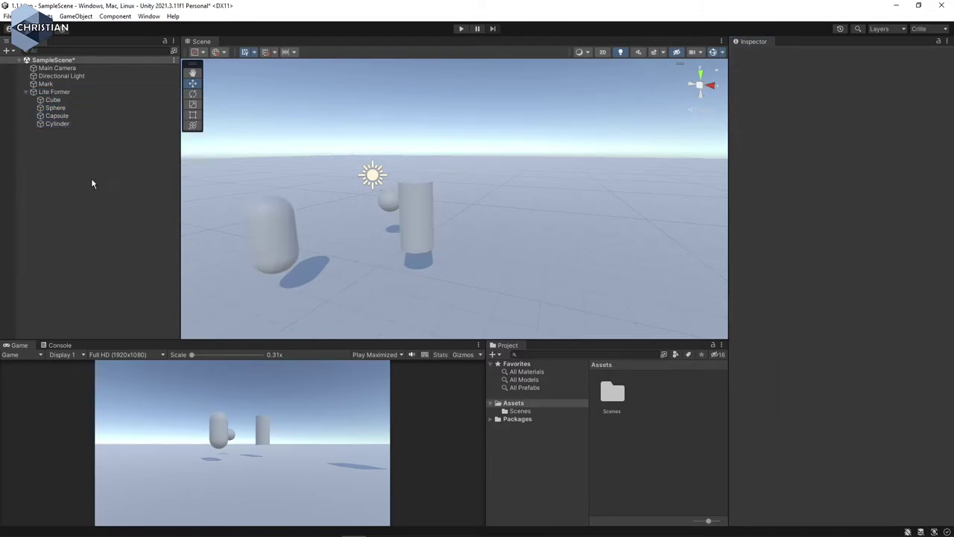
Review the Inspector properties of Lite Former and its child objects one after another, ending with the Cylinder.
{"action": "left_click", "coordinate": [57, 93]}
{"action": "left_click", "coordinate": [54, 100]}
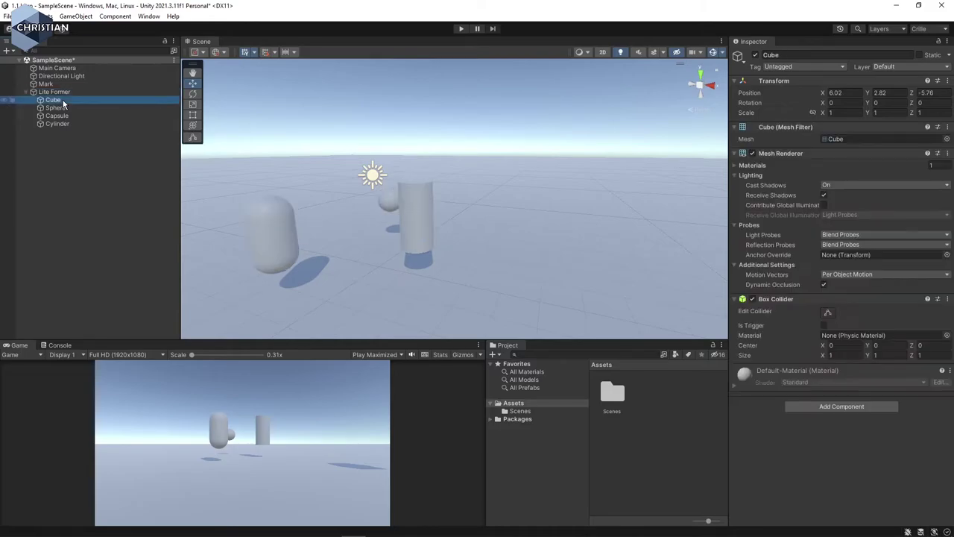
{"action": "left_click", "coordinate": [67, 109]}
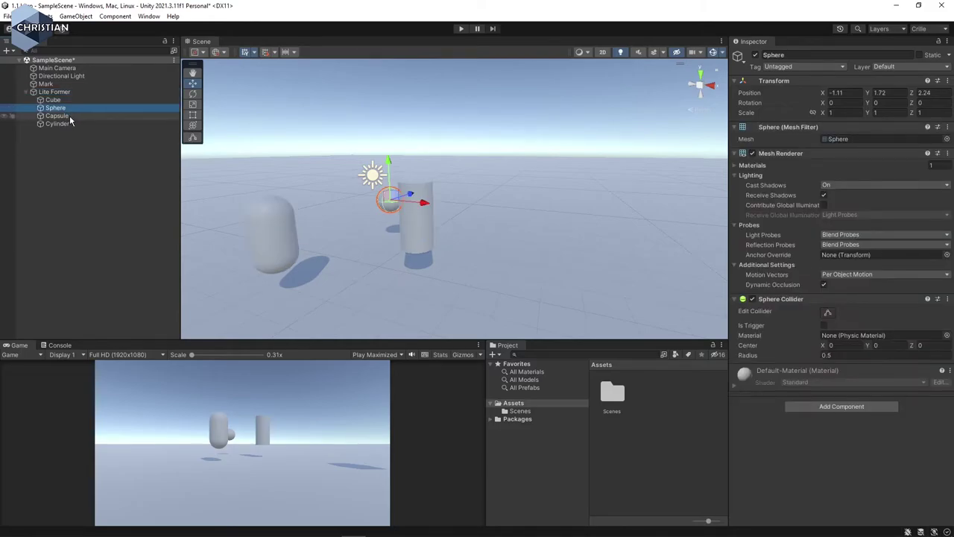
{"action": "left_click", "coordinate": [69, 116]}
{"action": "left_click", "coordinate": [71, 123]}
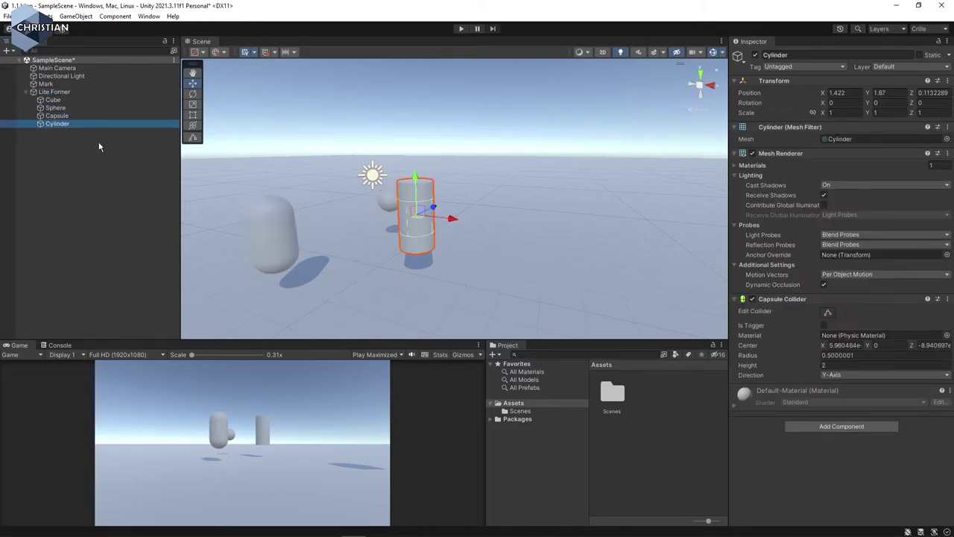
Move the Cube freehand horizontally, keeping its height, so that it sits beside the other shapes, and deselect it.
{"action": "left_click", "coordinate": [65, 101]}
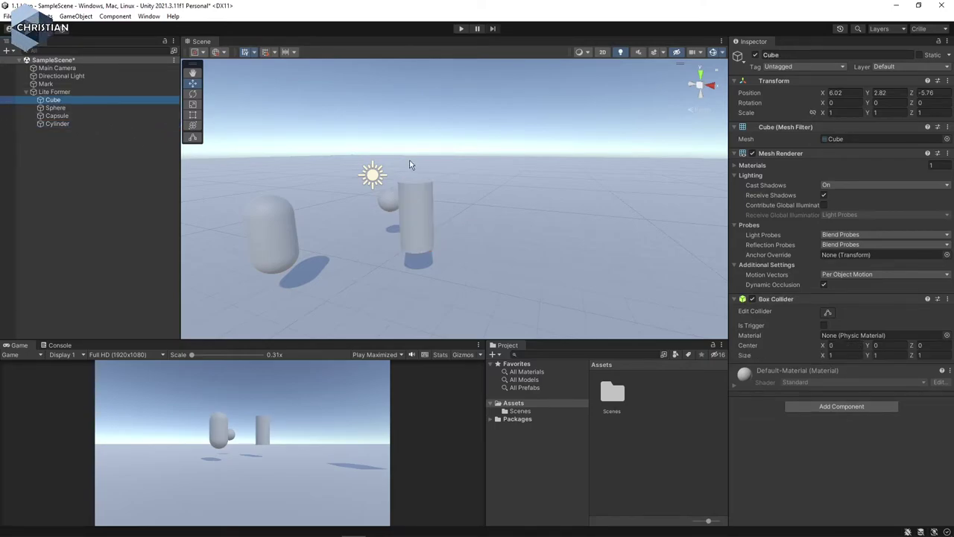
{"action": "key", "text": "f"}
{"action": "left_click_drag", "start_coordinate": [478, 209], "coordinate": [454, 239], "text": "alt"}
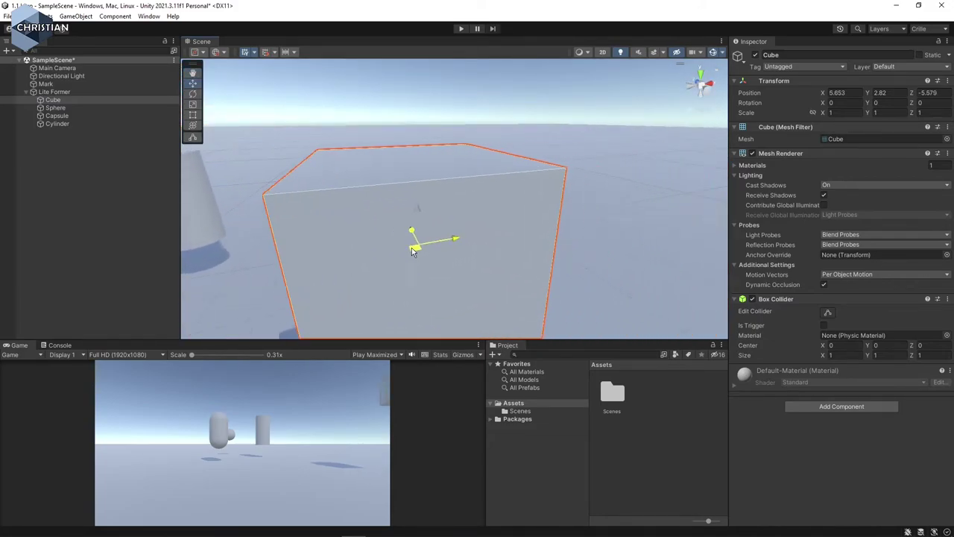
{"action": "left_click_drag", "start_coordinate": [413, 251], "coordinate": [366, 216]}
{"action": "scroll", "coordinate": [273, 231], "scroll_direction": "down", "scroll_amount": 3}
{"action": "middle_click_drag", "start_coordinate": [304, 237], "coordinate": [486, 223]}
{"action": "scroll", "coordinate": [458, 209], "scroll_direction": "down", "scroll_amount": 3}
{"action": "middle_click_drag", "start_coordinate": [367, 234], "coordinate": [419, 230]}
{"action": "left_click", "coordinate": [95, 199]}
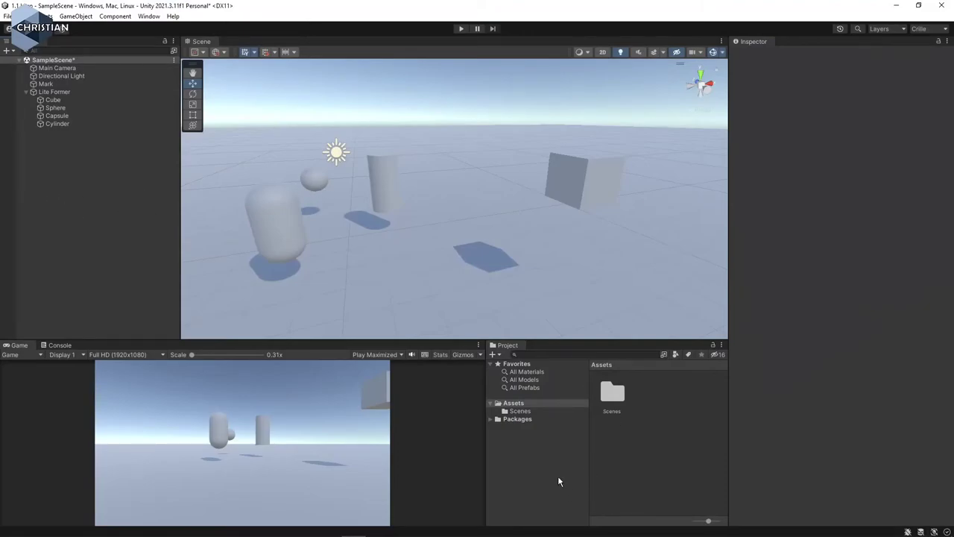
Create a folder named Material in the project's Assets folder.
{"action": "left_click", "coordinate": [525, 405]}
{"action": "right_click", "coordinate": [654, 390]}
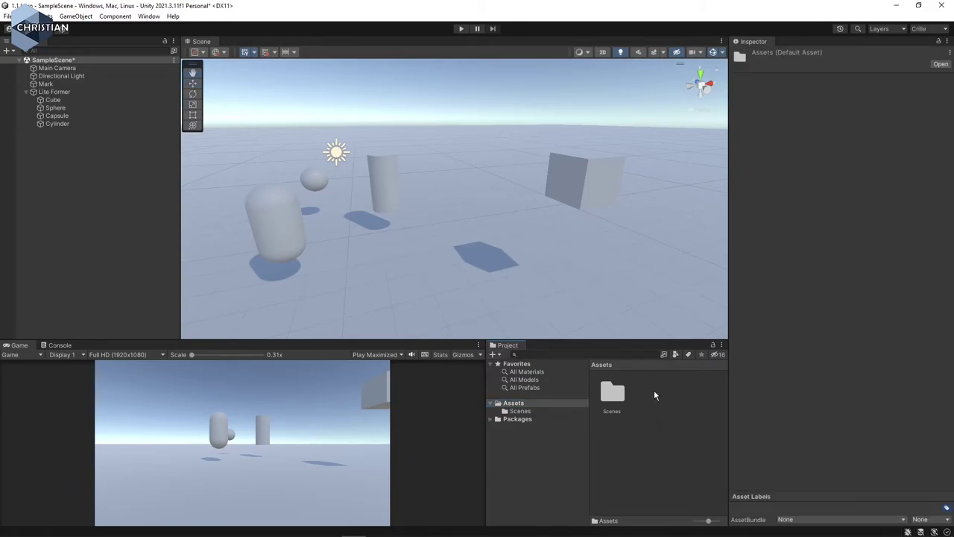
{"action": "mouse_move", "coordinate": [695, 136]}
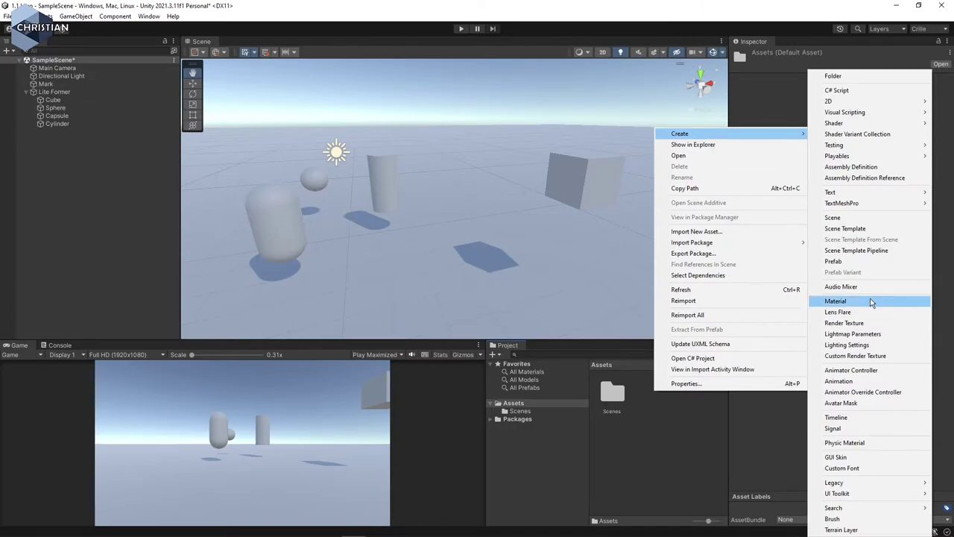
{"action": "left_click", "coordinate": [850, 75]}
{"action": "type", "text": "Ma"}
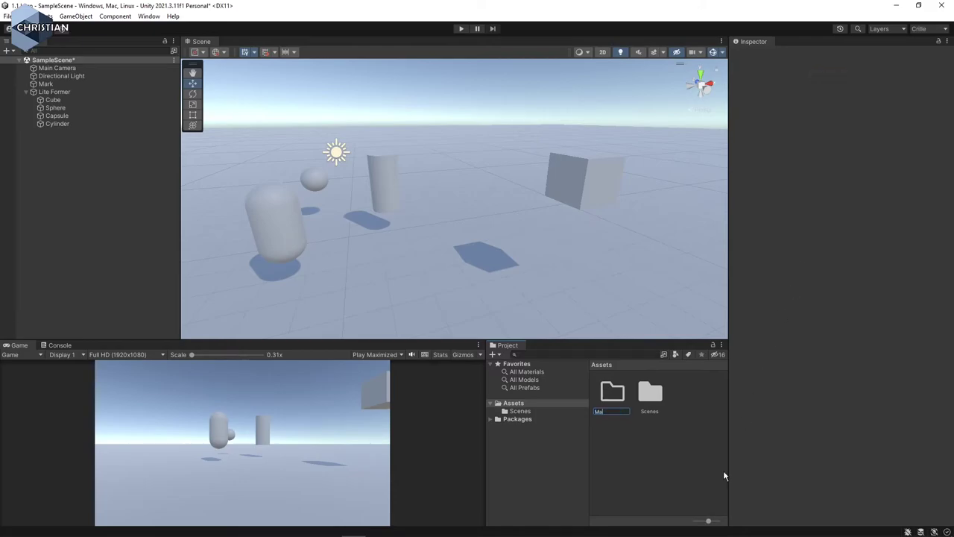
{"action": "type", "text": "terial"}
{"action": "key", "text": "Return"}
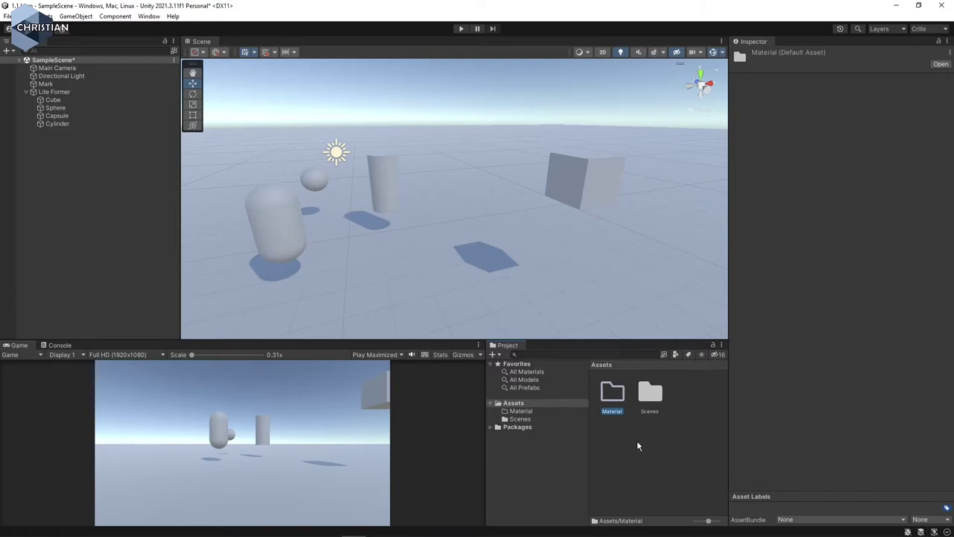
Create a material named Grön inside the Material folder.
{"action": "left_click", "coordinate": [524, 412]}
{"action": "right_click", "coordinate": [651, 427]}
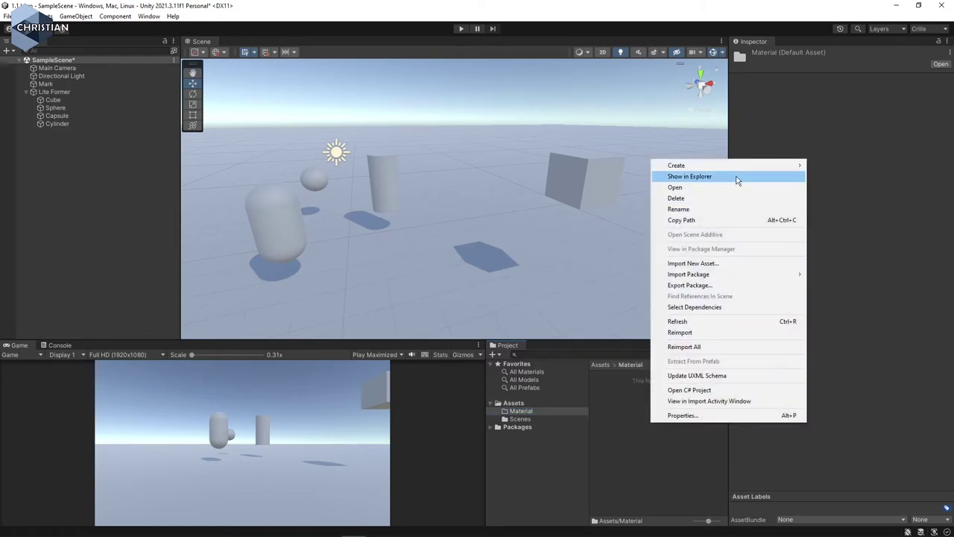
{"action": "left_click", "coordinate": [620, 440]}
{"action": "right_click", "coordinate": [614, 412]}
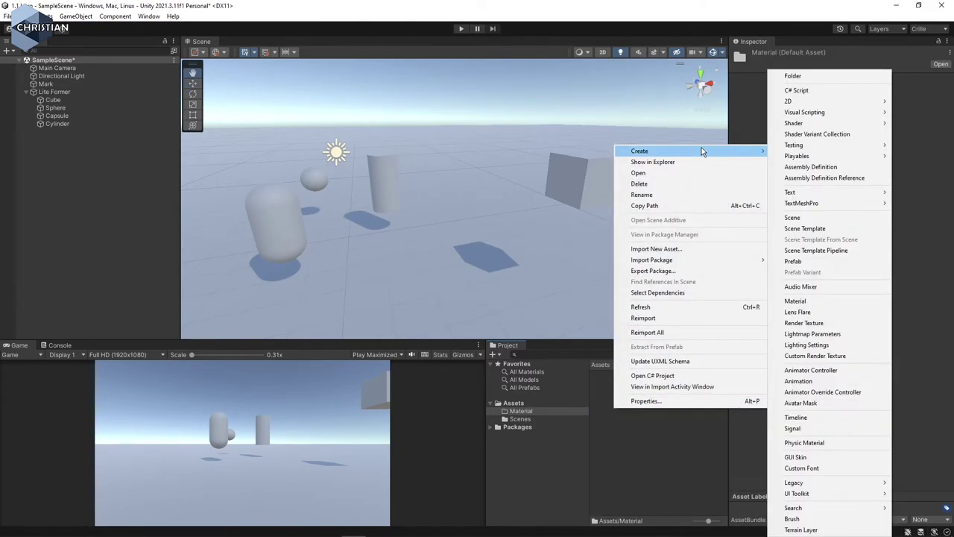
{"action": "left_click", "coordinate": [818, 301]}
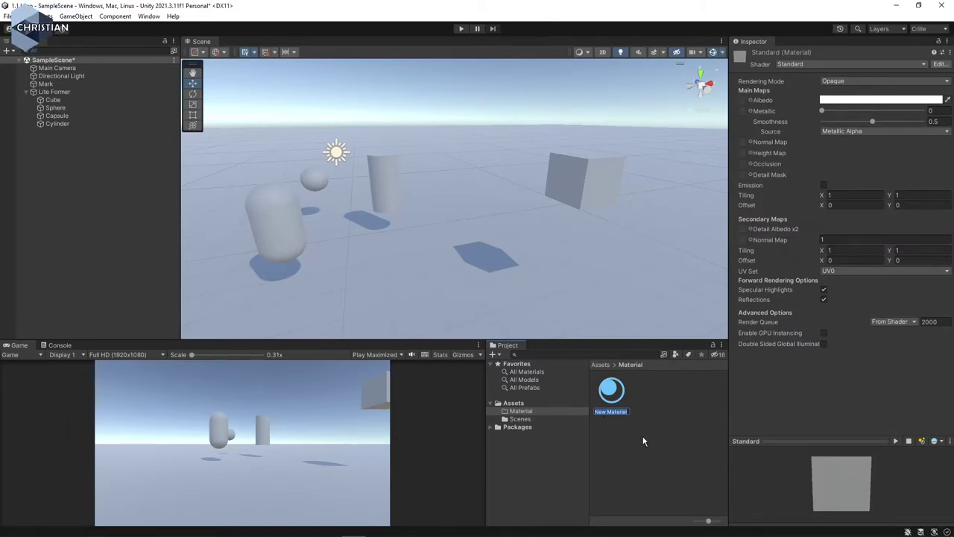
{"action": "type", "text": "Grön"}
{"action": "key", "text": "Return"}
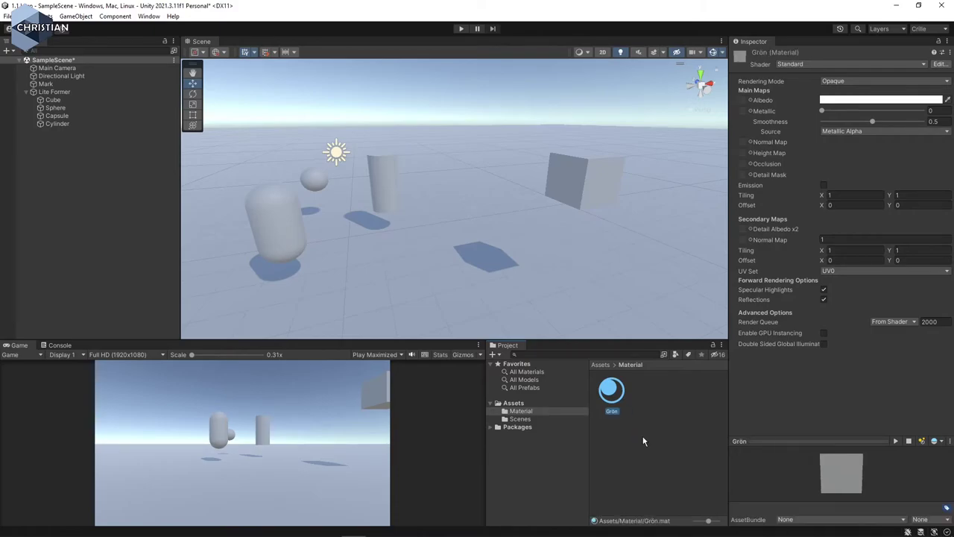
Add a second material named Red to the Material folder.
{"action": "right_click", "coordinate": [657, 397]}
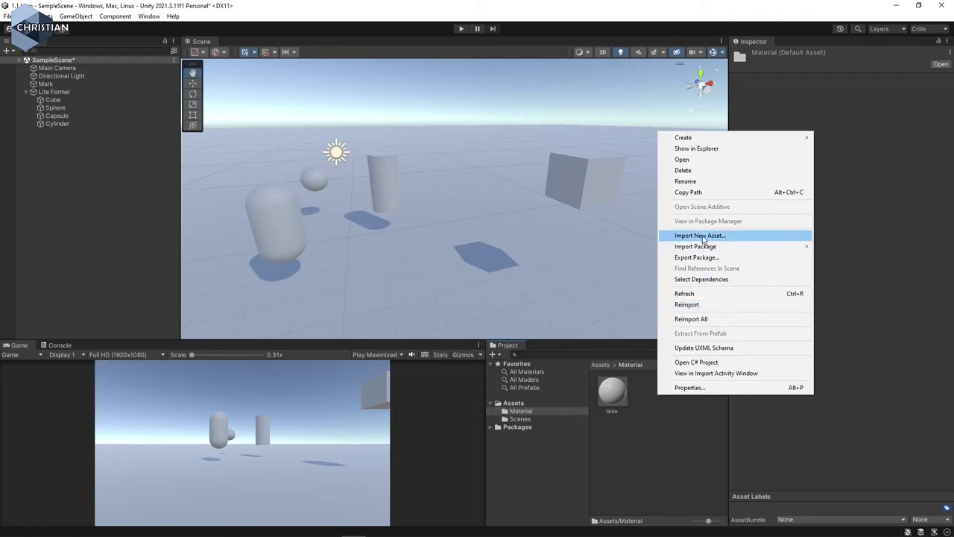
{"action": "mouse_move", "coordinate": [733, 141]}
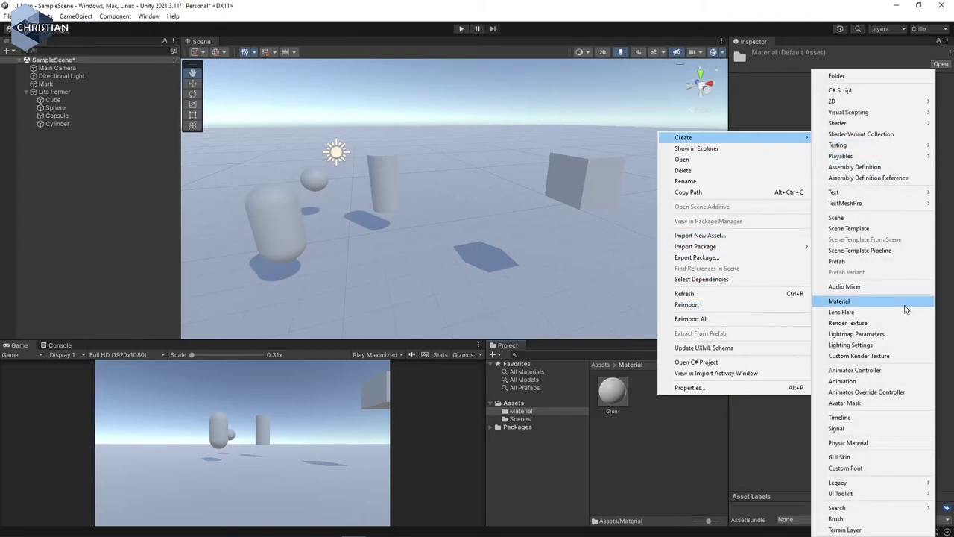
{"action": "left_click", "coordinate": [874, 300]}
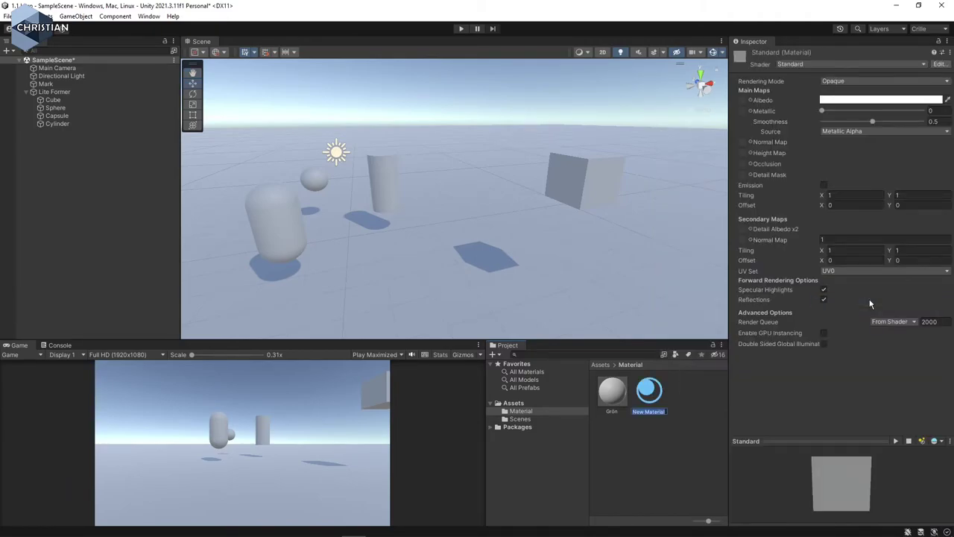
{"action": "type", "text": "Red"}
{"action": "key", "text": "Return"}
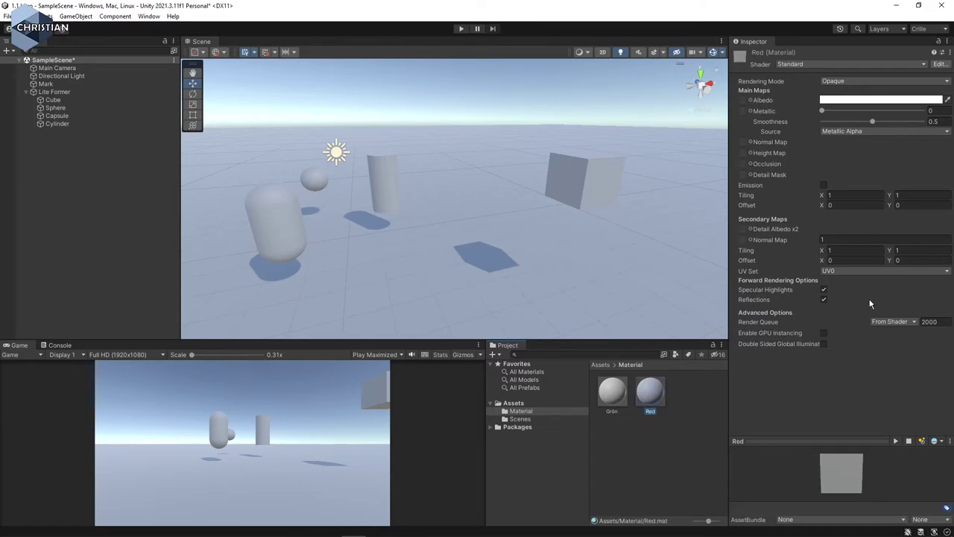
Add a third material named Blått to the Material folder.
{"action": "right_click", "coordinate": [637, 438]}
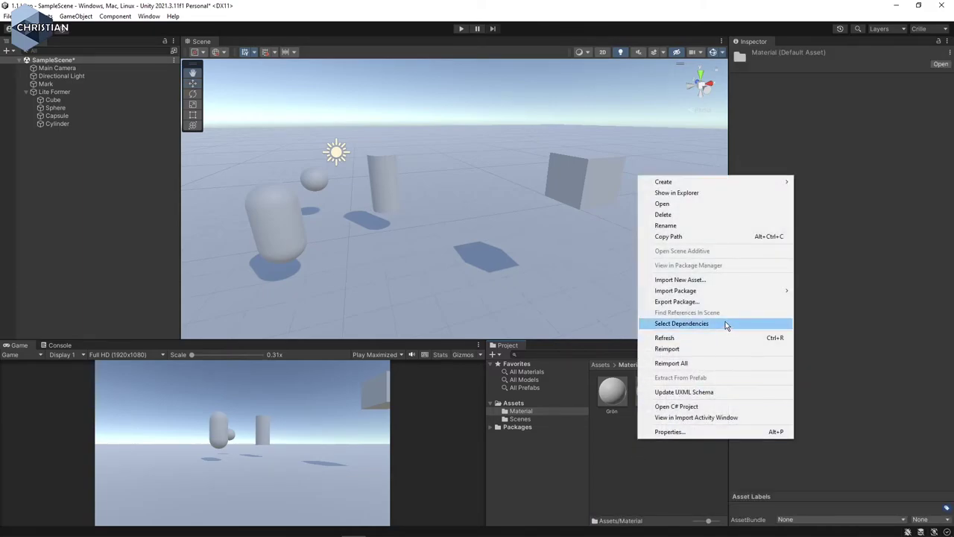
{"action": "mouse_move", "coordinate": [782, 182]}
{"action": "left_click", "coordinate": [869, 300]}
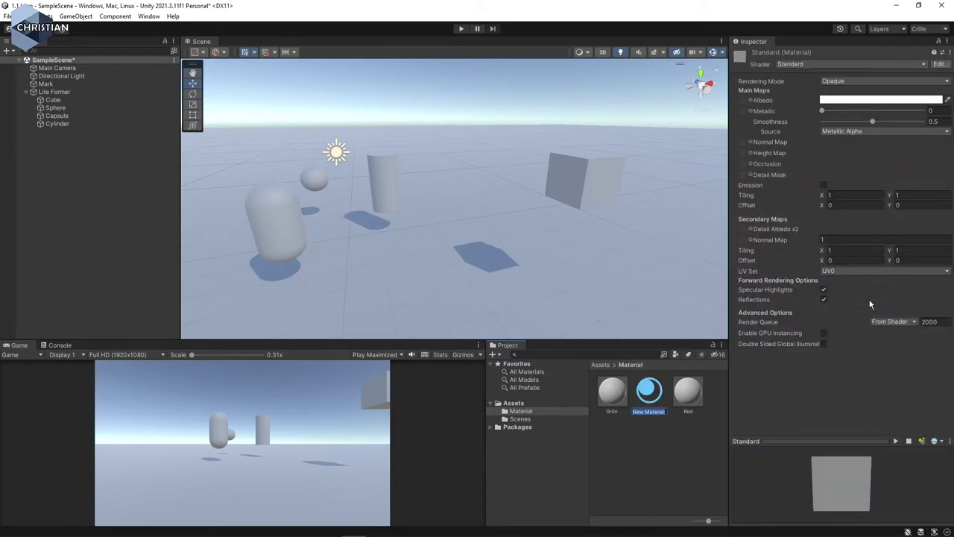
{"action": "type", "text": "B"}
{"action": "key", "text": "Return"}
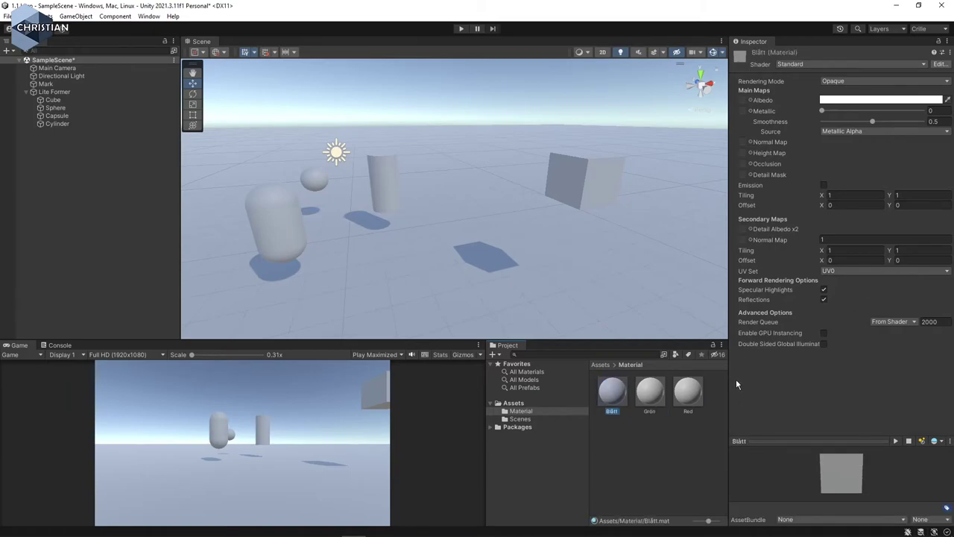
Add a fourth material named Gul to the Material folder.
{"action": "left_click", "coordinate": [641, 433]}
{"action": "right_click", "coordinate": [641, 429]}
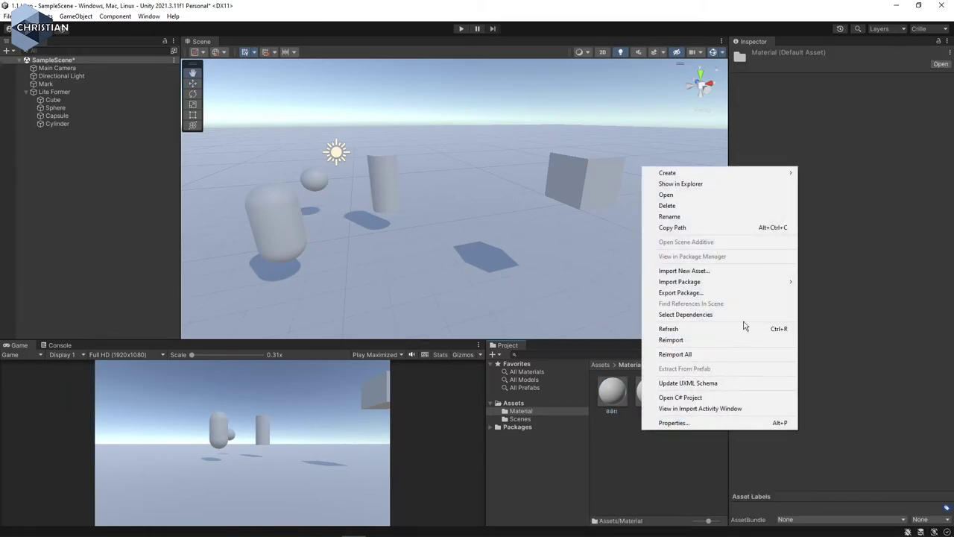
{"action": "mouse_move", "coordinate": [758, 174]}
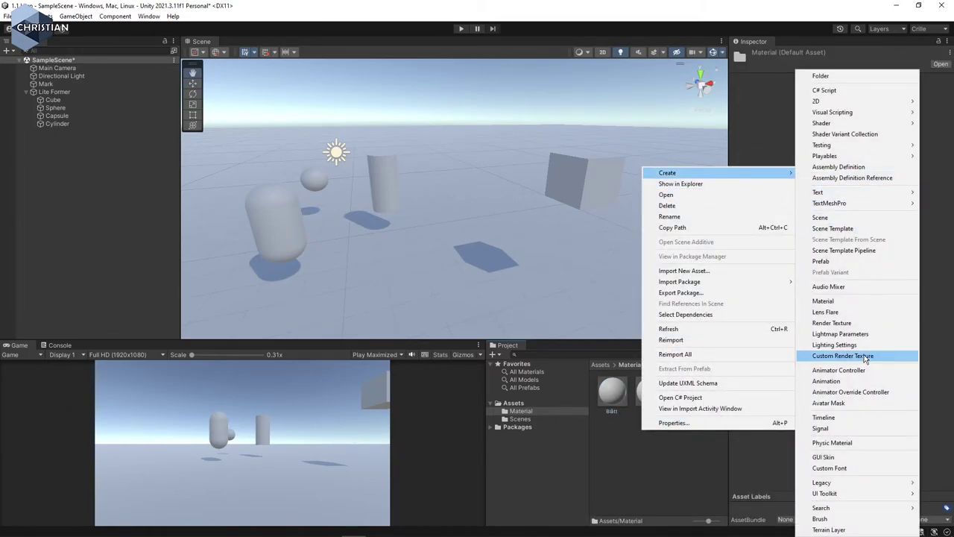
{"action": "left_click", "coordinate": [846, 302]}
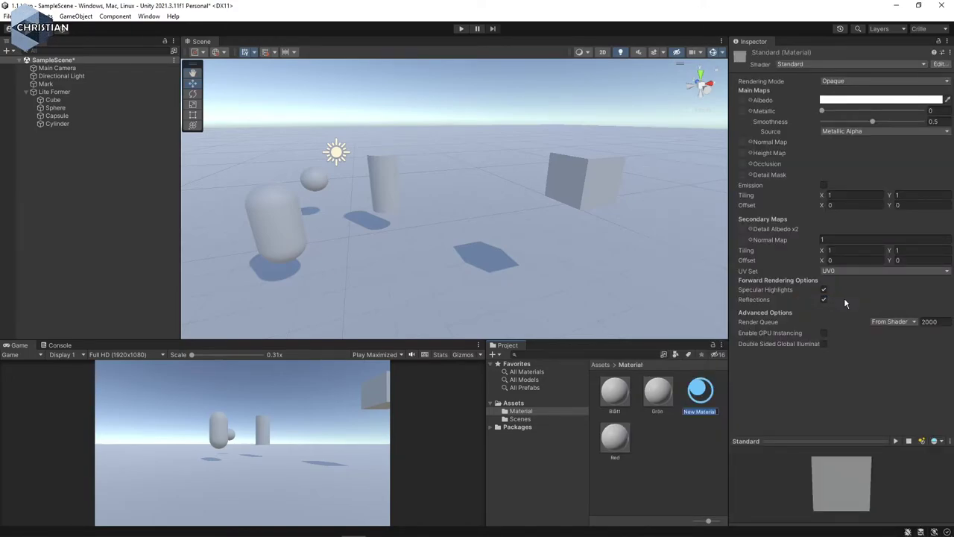
{"action": "type", "text": "Gul"}
{"action": "key", "text": "Return"}
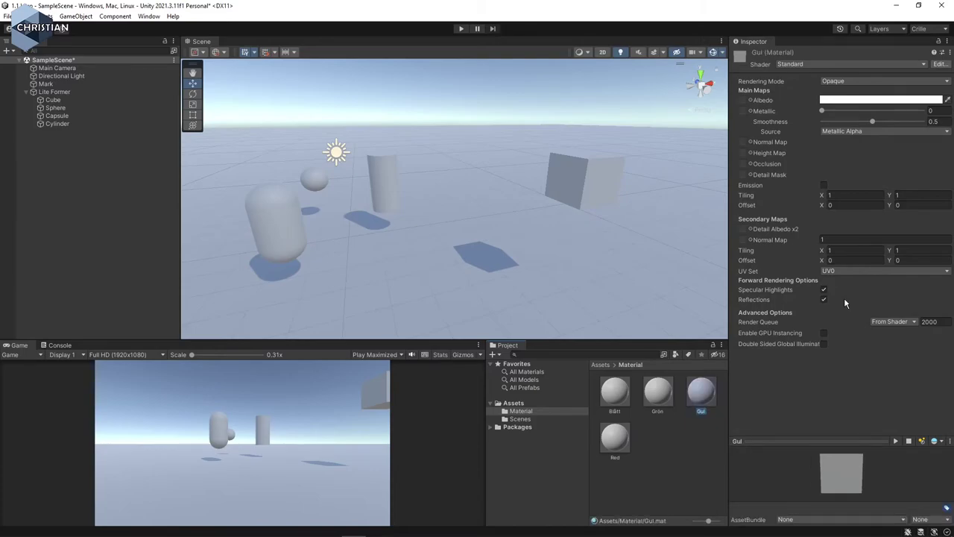
Set the Albedo colour of the Blått material to a blue of about 2346E0.
{"action": "left_click", "coordinate": [620, 401]}
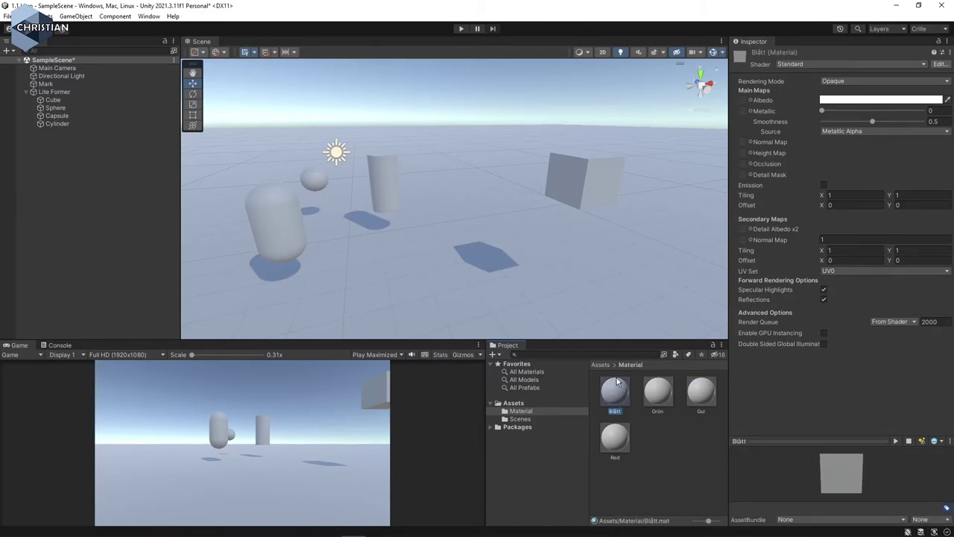
{"action": "left_click", "coordinate": [855, 102]}
{"action": "left_click_drag", "start_coordinate": [866, 222], "coordinate": [861, 211]}
{"action": "left_click_drag", "start_coordinate": [912, 166], "coordinate": [911, 160]}
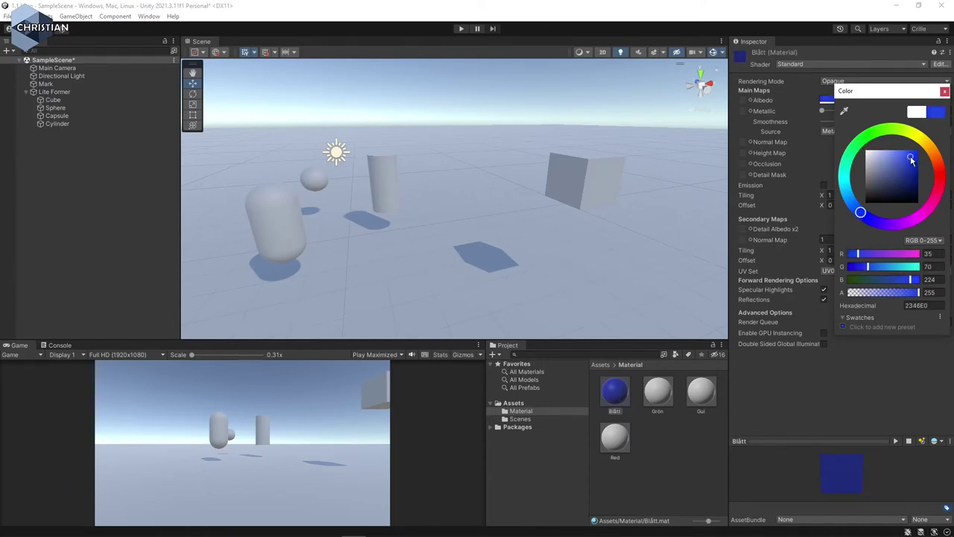
{"action": "left_click", "coordinate": [944, 90]}
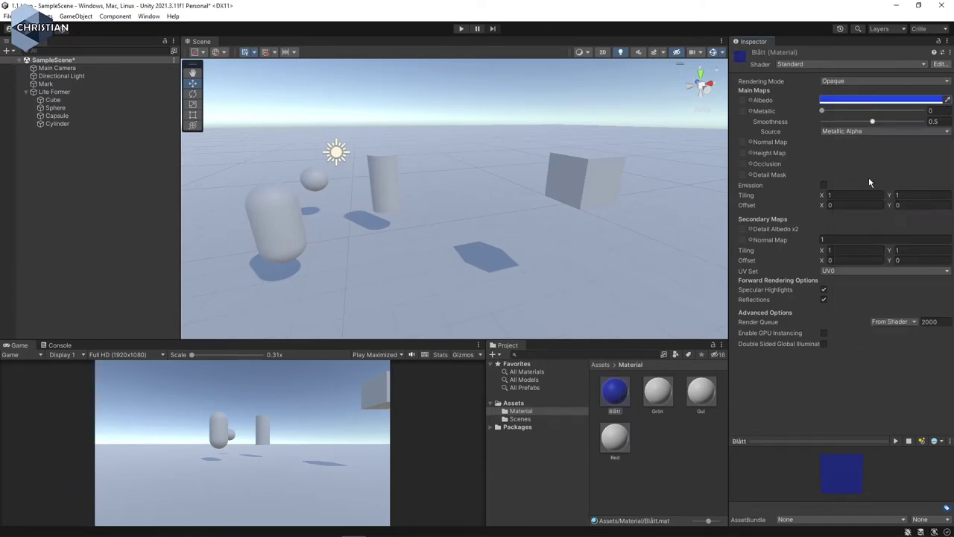
Set the Albedo colour of the Grön material to a bright green of about 13D217.
{"action": "left_click", "coordinate": [647, 397]}
{"action": "left_click", "coordinate": [865, 102]}
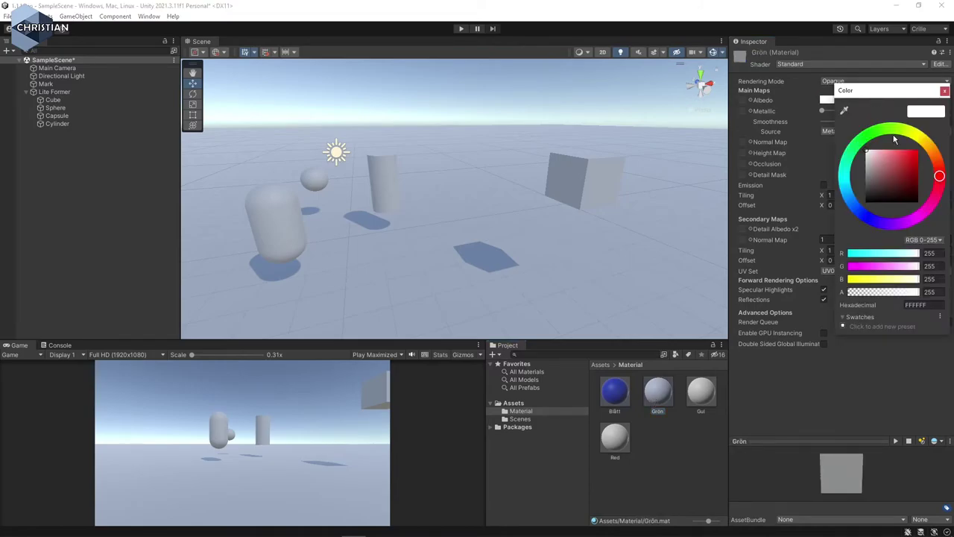
{"action": "left_click_drag", "start_coordinate": [894, 134], "coordinate": [867, 137]}
{"action": "left_click_drag", "start_coordinate": [909, 168], "coordinate": [915, 163]}
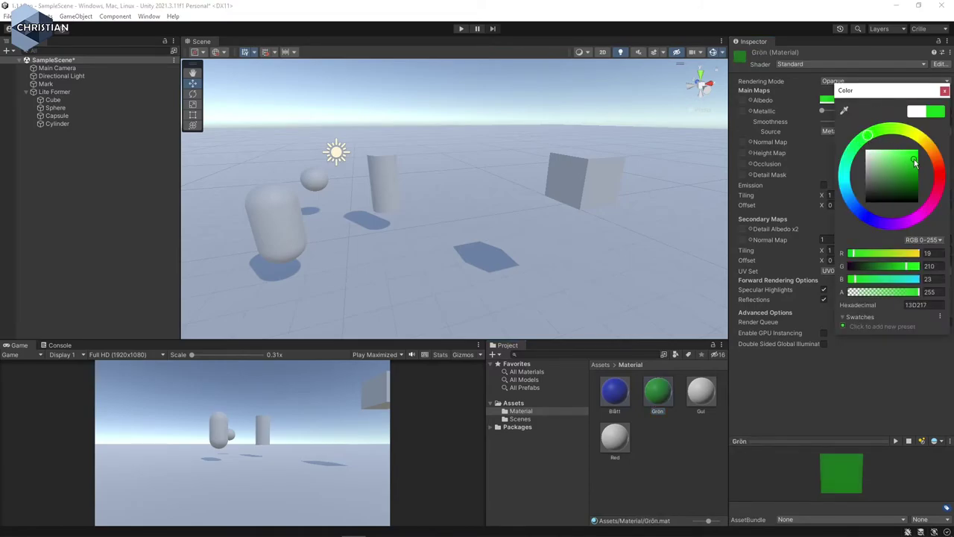
{"action": "left_click", "coordinate": [944, 91]}
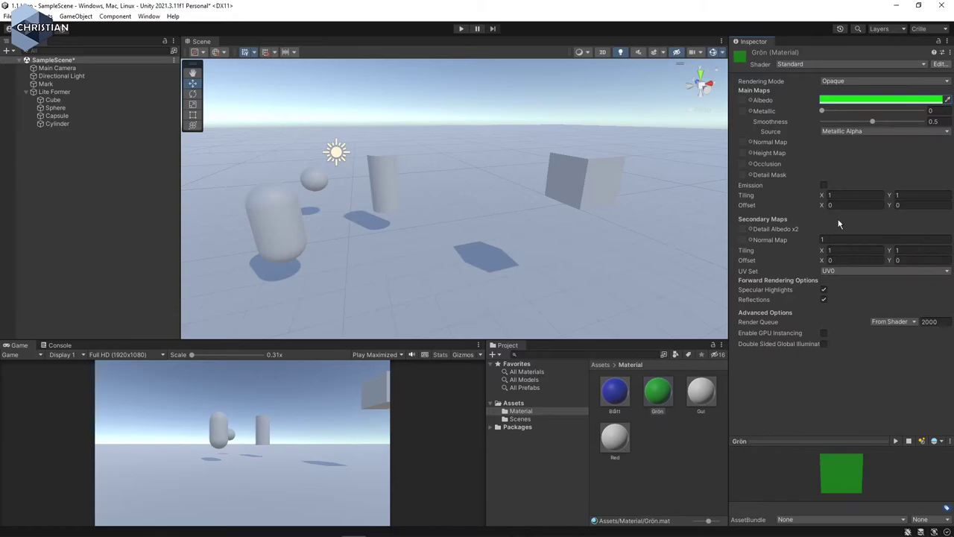
Set the Albedo colour of the Gul material to a yellow of about D9DE29.
{"action": "left_click", "coordinate": [700, 391]}
{"action": "left_click", "coordinate": [902, 99]}
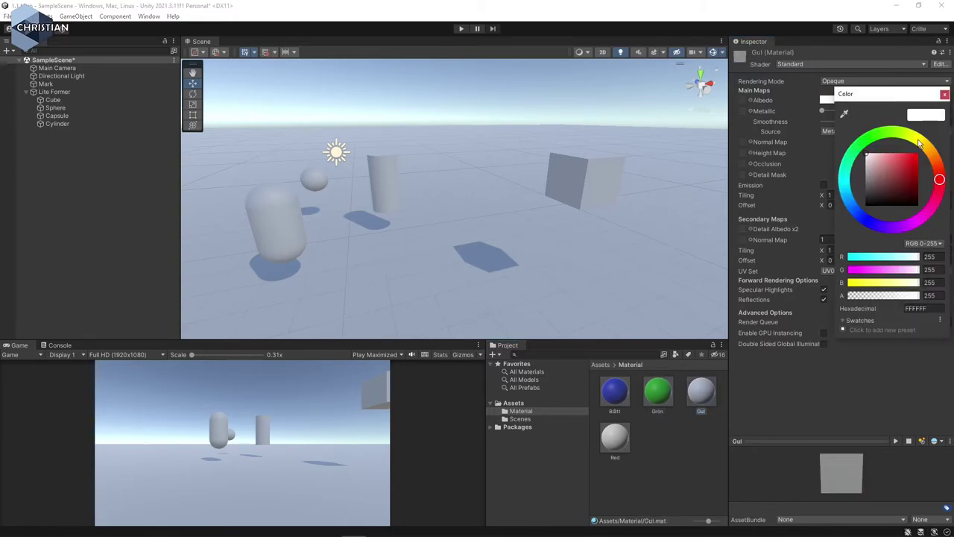
{"action": "left_click", "coordinate": [916, 143]}
{"action": "left_click_drag", "start_coordinate": [904, 200], "coordinate": [909, 160]}
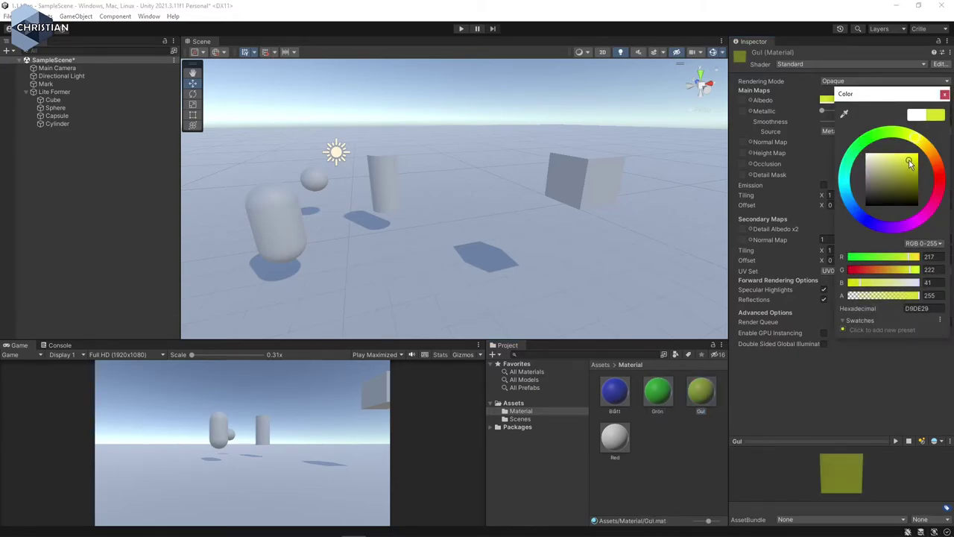
{"action": "left_click", "coordinate": [944, 95]}
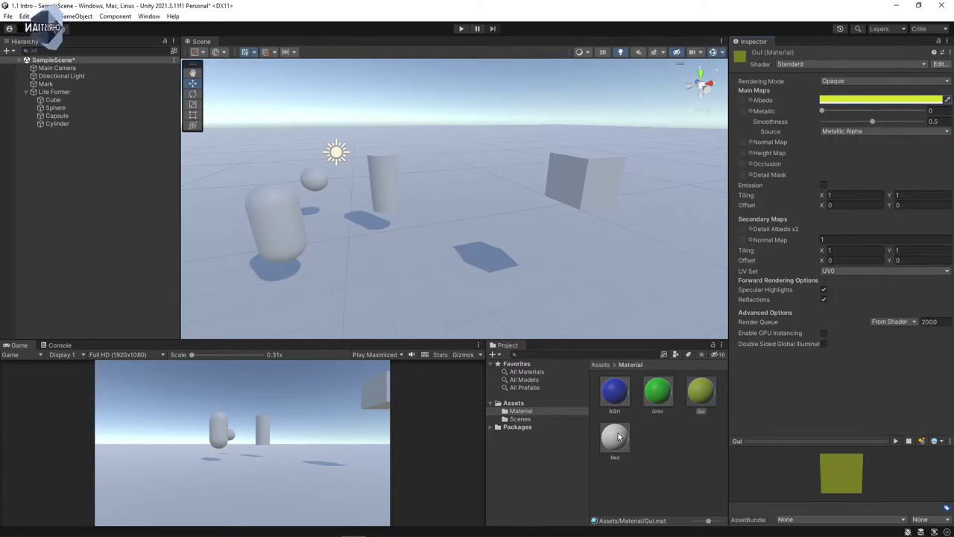
Set the Albedo colour of the Red material to a red of about CF2130.
{"action": "left_click", "coordinate": [615, 437]}
{"action": "left_click", "coordinate": [924, 99]}
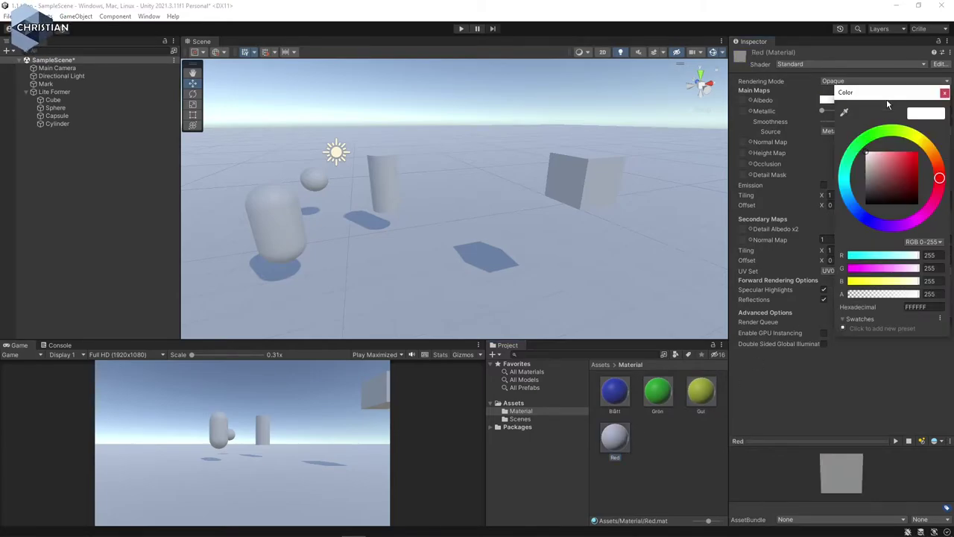
{"action": "left_click", "coordinate": [938, 191]}
{"action": "left_click", "coordinate": [911, 159]}
{"action": "mouse_move", "coordinate": [947, 196]}
{"action": "left_mouse_down"}
{"action": "mouse_move", "coordinate": [932, 201]}
{"action": "mouse_move", "coordinate": [944, 181]}
{"action": "mouse_move", "coordinate": [911, 162]}
{"action": "left_mouse_up"}
{"action": "left_click", "coordinate": [907, 164]}
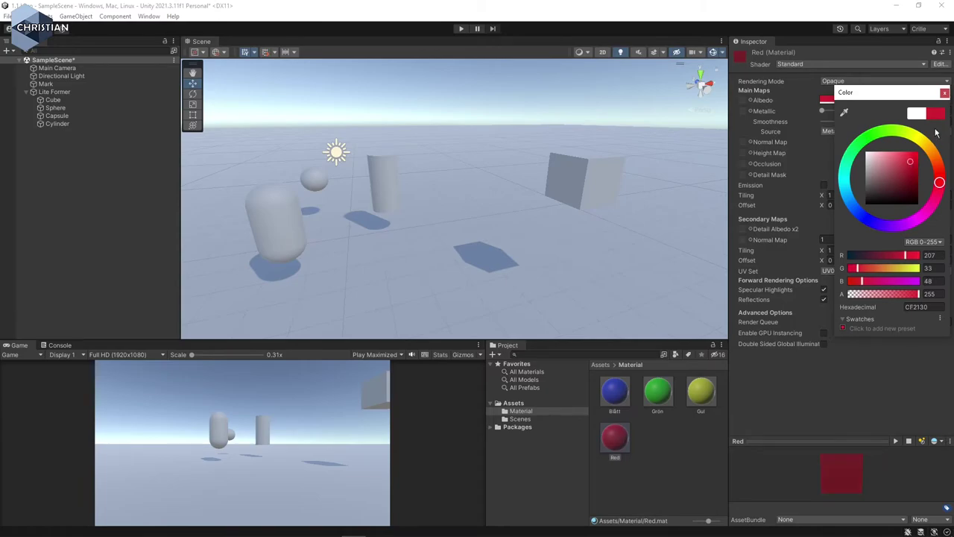
{"action": "left_click", "coordinate": [945, 92]}
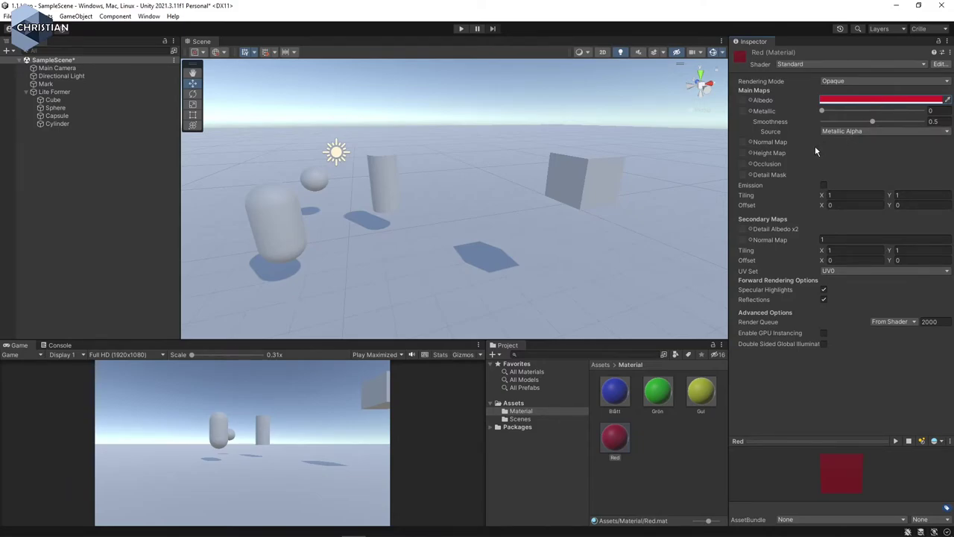
Raise the Red material's Smoothness to about 0.645 and its Metallic value to about 0.367.
{"action": "mouse_move", "coordinate": [872, 123]}
{"action": "left_mouse_down"}
{"action": "mouse_move", "coordinate": [850, 124]}
{"action": "mouse_move", "coordinate": [899, 129]}
{"action": "mouse_move", "coordinate": [887, 128]}
{"action": "left_mouse_up"}
{"action": "left_click_drag", "start_coordinate": [824, 110], "coordinate": [861, 111]}
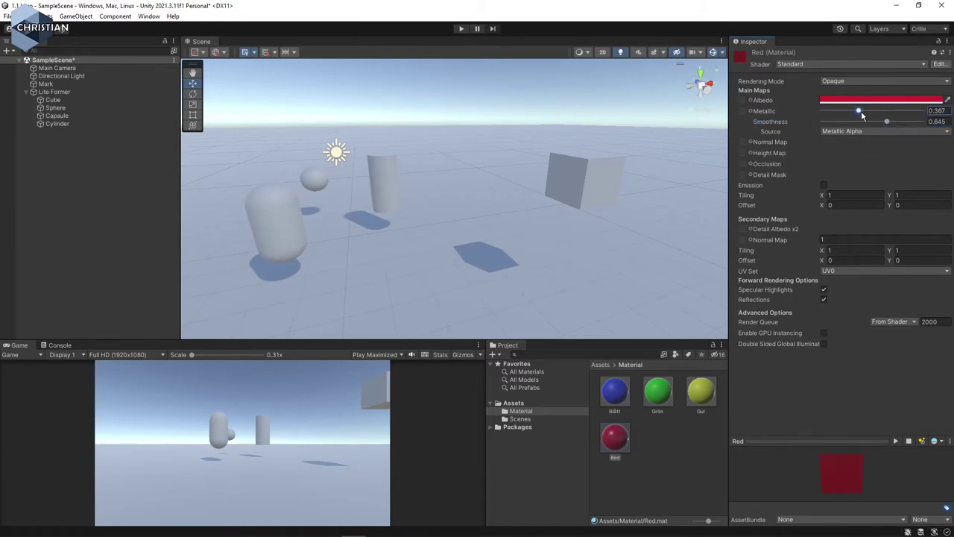
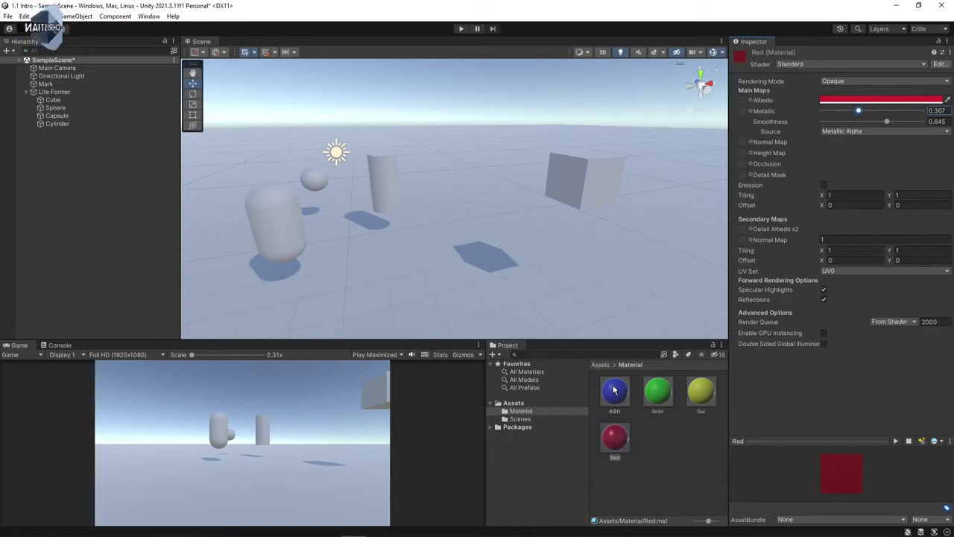
Apply the Blått material to the capsule, Grön to the sphere, Gul to the cylinder and Red to the cube.
{"action": "left_click_drag", "start_coordinate": [615, 389], "coordinate": [282, 228]}
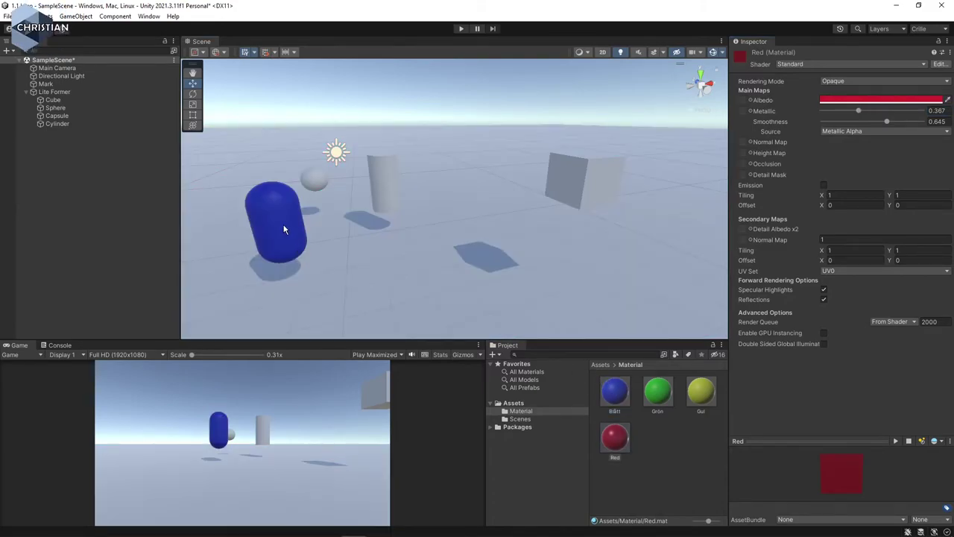
{"action": "left_click_drag", "start_coordinate": [657, 390], "coordinate": [323, 183]}
{"action": "left_click_drag", "start_coordinate": [701, 390], "coordinate": [386, 183]}
{"action": "left_click_drag", "start_coordinate": [615, 438], "coordinate": [589, 186]}
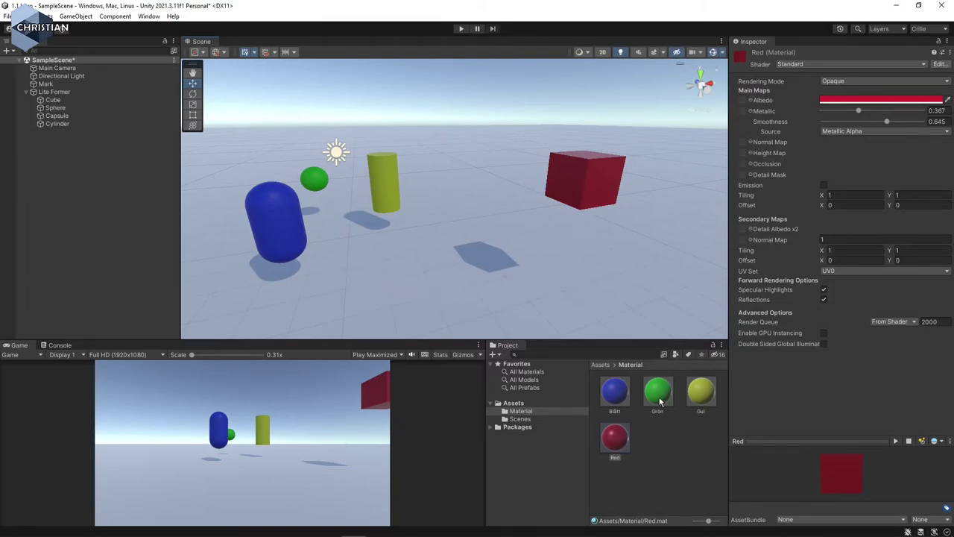
{"action": "mouse_move", "coordinate": [659, 402]}
{"action": "left_mouse_down"}
{"action": "mouse_move", "coordinate": [604, 200]}
{"action": "mouse_move", "coordinate": [660, 388]}
{"action": "left_mouse_up"}
Add a fifth material named Golvet to the Material folder.
{"action": "left_click", "coordinate": [662, 456]}
{"action": "right_click", "coordinate": [657, 446]}
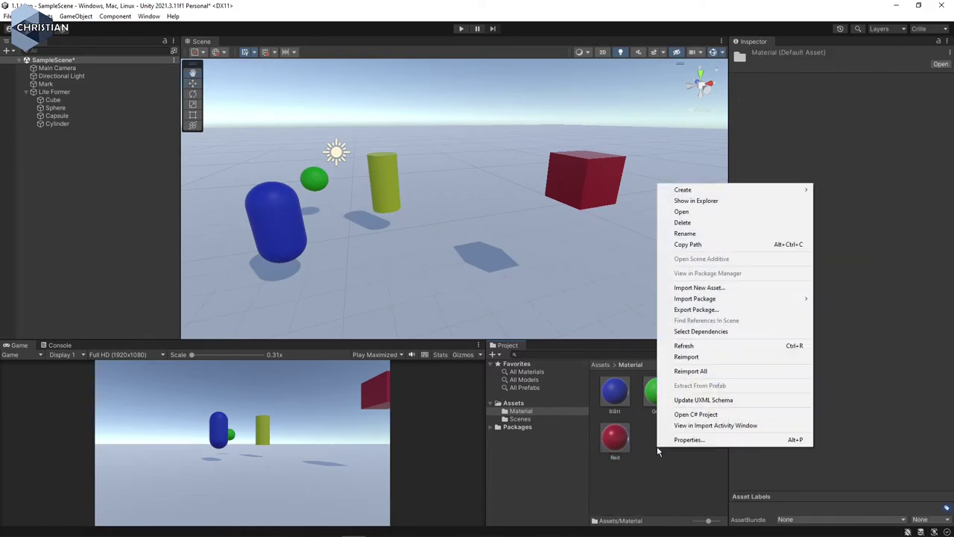
{"action": "mouse_move", "coordinate": [735, 189]}
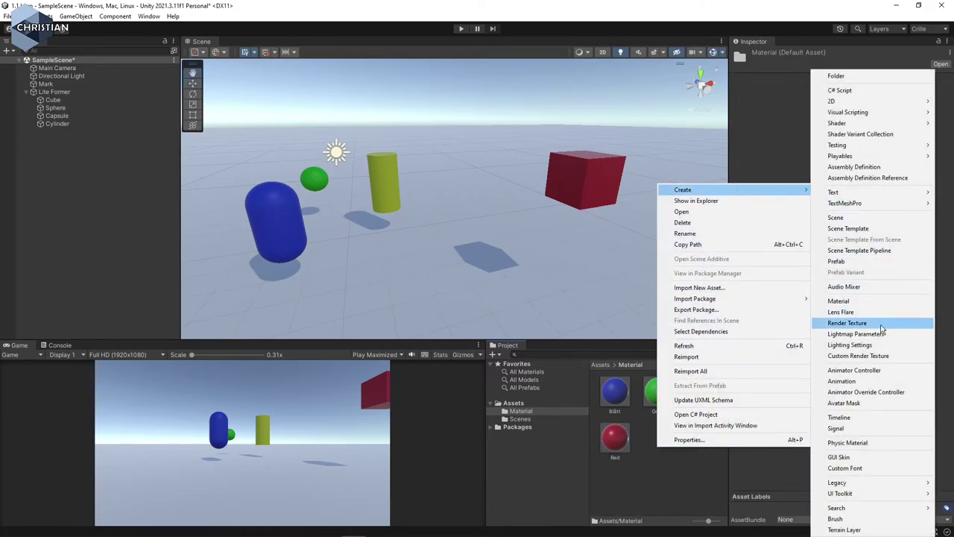
{"action": "left_click", "coordinate": [864, 301]}
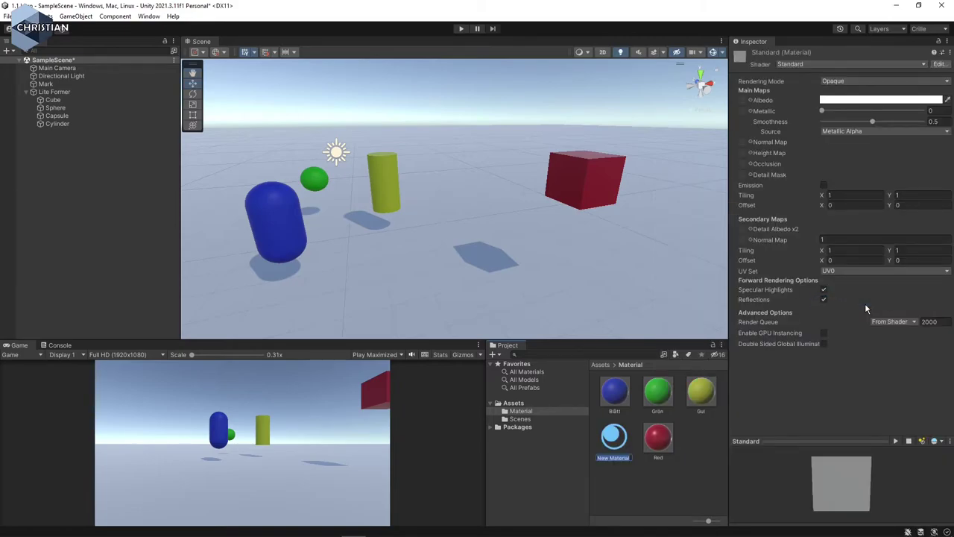
{"action": "type", "text": "dolvet"}
{"action": "key", "text": "Return"}
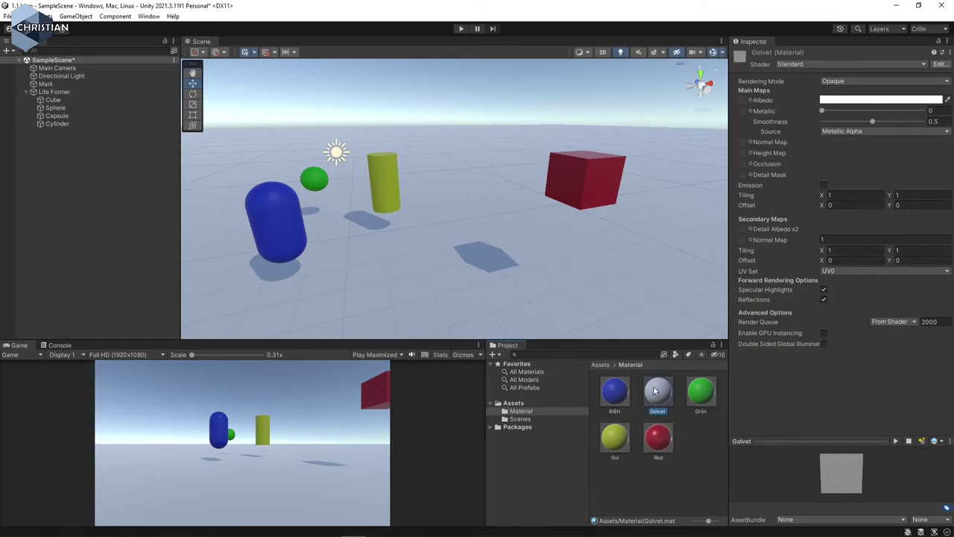
Set the Albedo colour of the Golvet material to a brown of about 8C5B12 and apply it to the ground.
{"action": "left_click", "coordinate": [876, 101]}
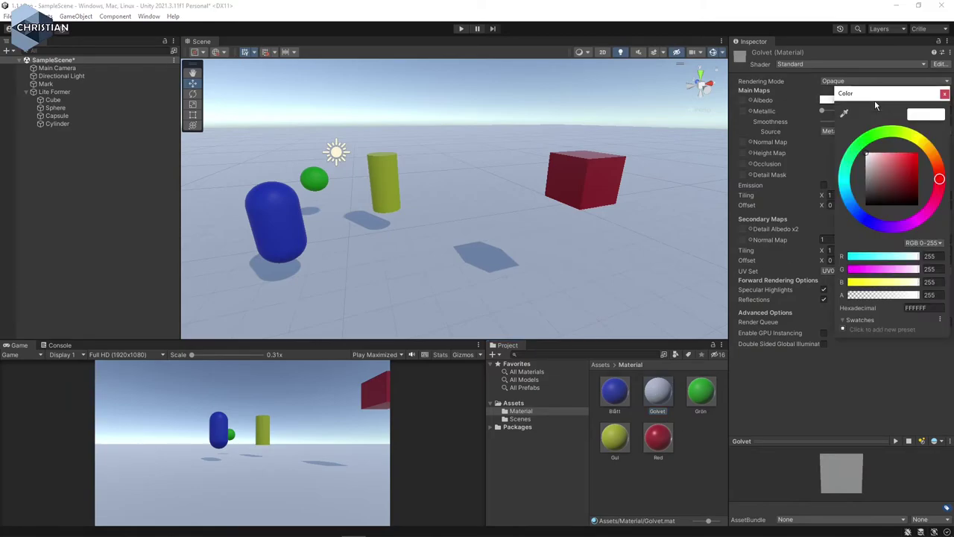
{"action": "left_click", "coordinate": [931, 152]}
{"action": "left_click", "coordinate": [912, 178]}
{"action": "left_click_drag", "start_coordinate": [913, 178], "coordinate": [911, 177]}
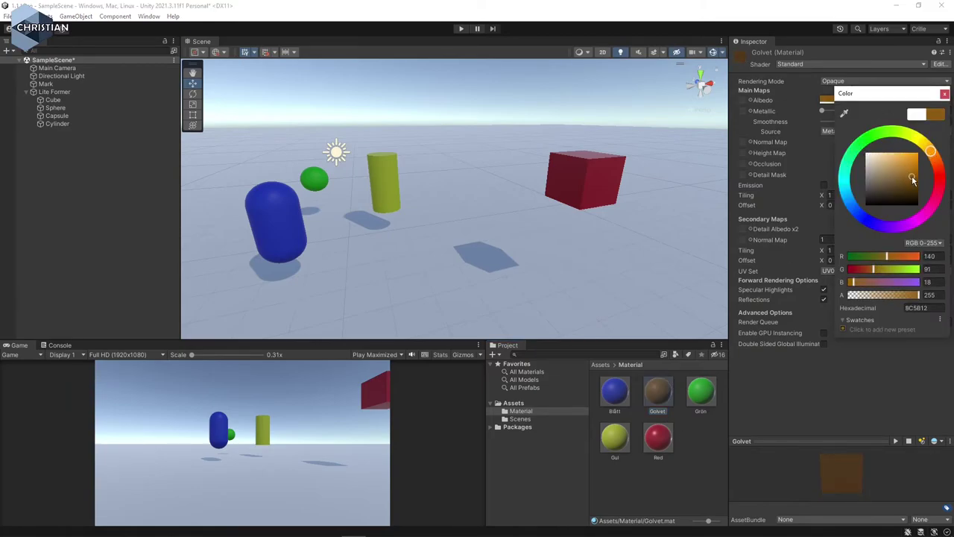
{"action": "left_click", "coordinate": [945, 95]}
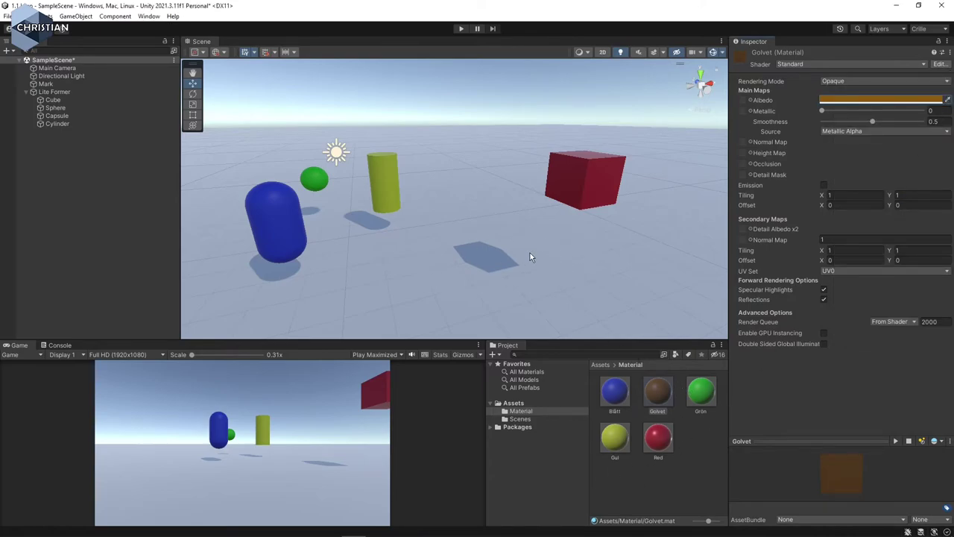
{"action": "left_click_drag", "start_coordinate": [660, 393], "coordinate": [538, 295]}
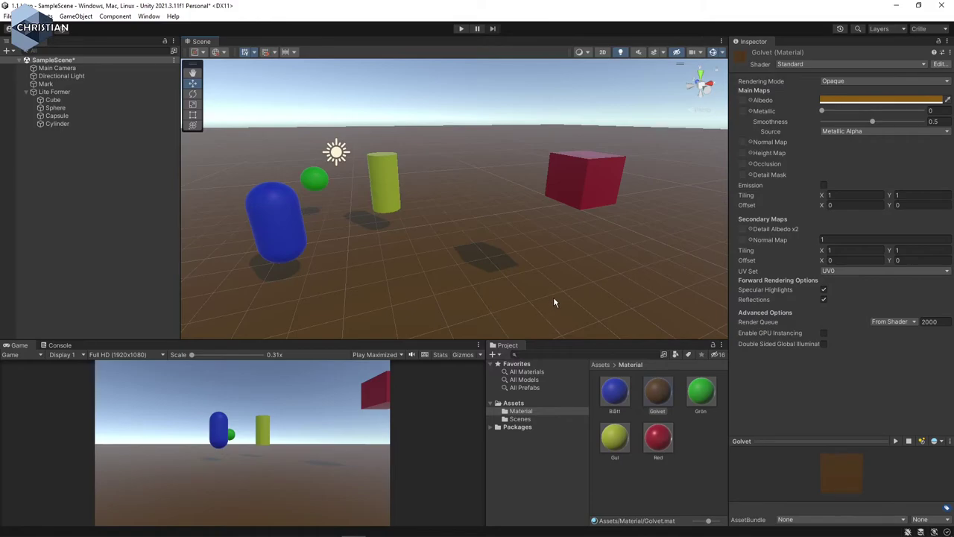
{"action": "scroll", "coordinate": [553, 302], "scroll_direction": "down", "scroll_amount": 3}
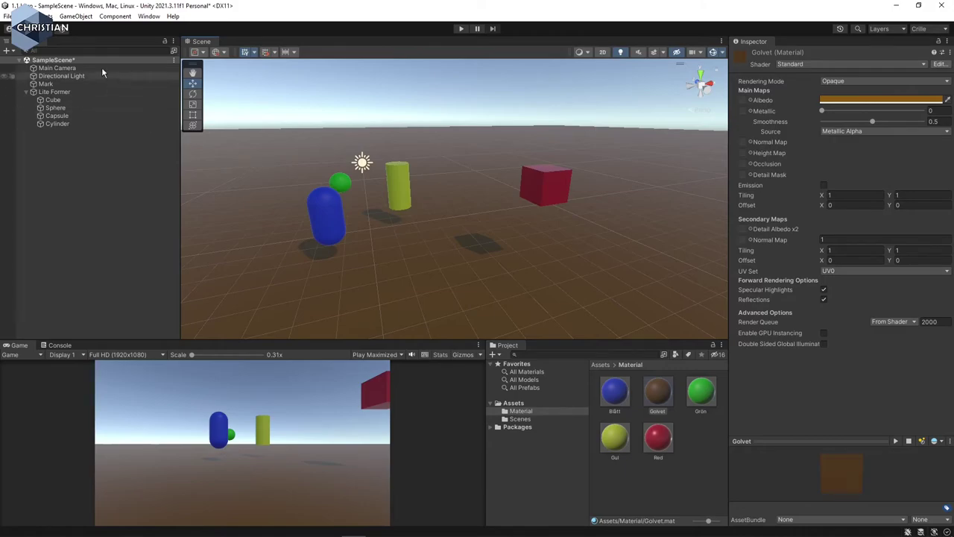
Open the Unity Asset Store in the browser and look through the 3D Characters category, limited to free assets.
{"action": "left_click", "coordinate": [154, 17]}
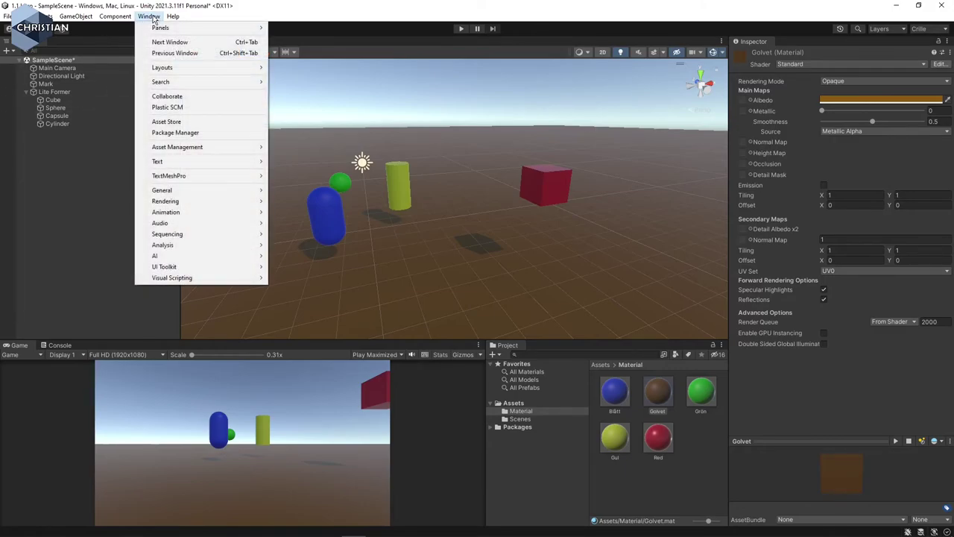
{"action": "left_click", "coordinate": [213, 122]}
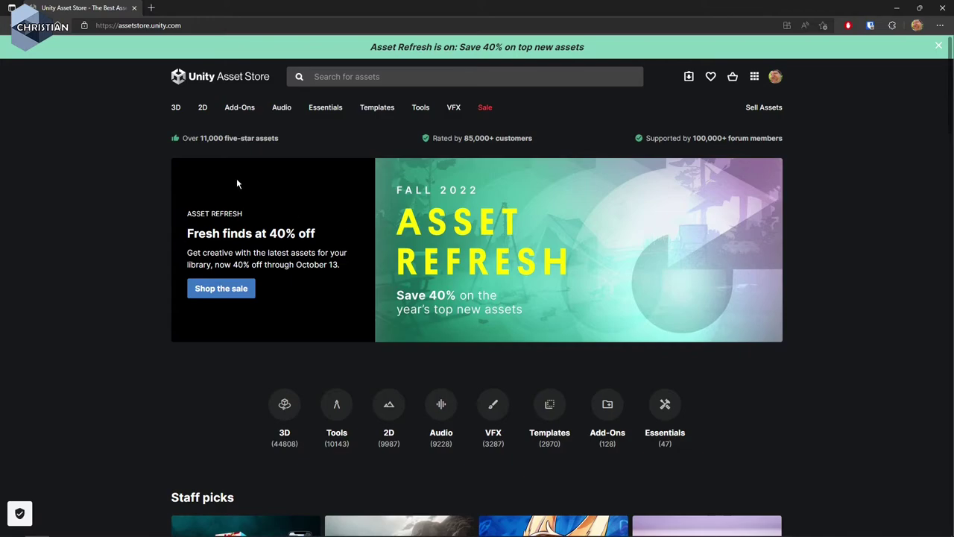
{"action": "mouse_move", "coordinate": [175, 109]}
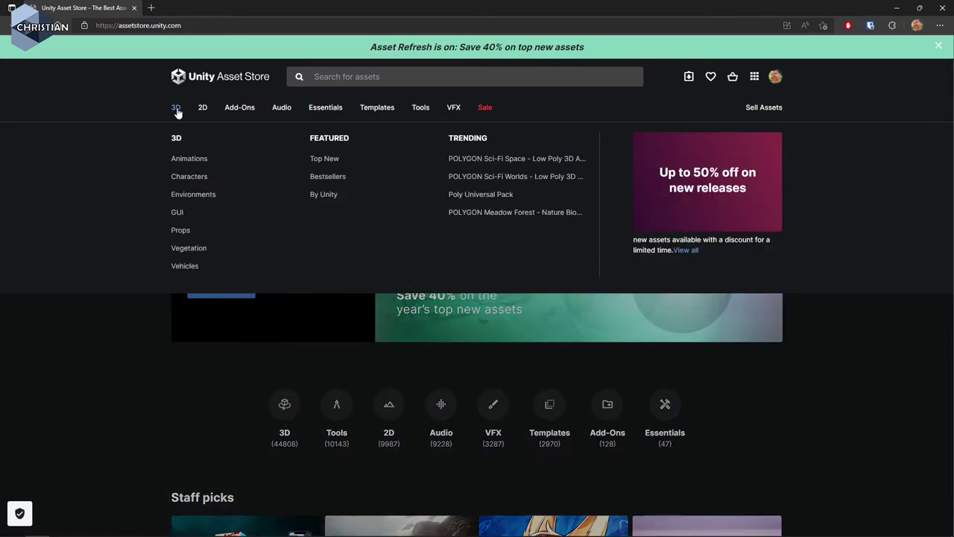
{"action": "left_click", "coordinate": [199, 184]}
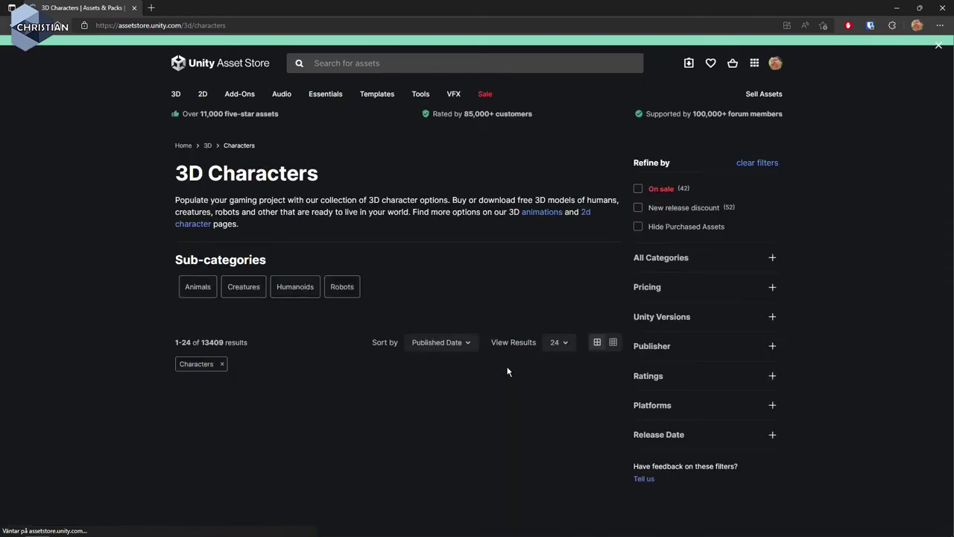
{"action": "scroll", "coordinate": [442, 486], "scroll_direction": "down", "scroll_amount": 6}
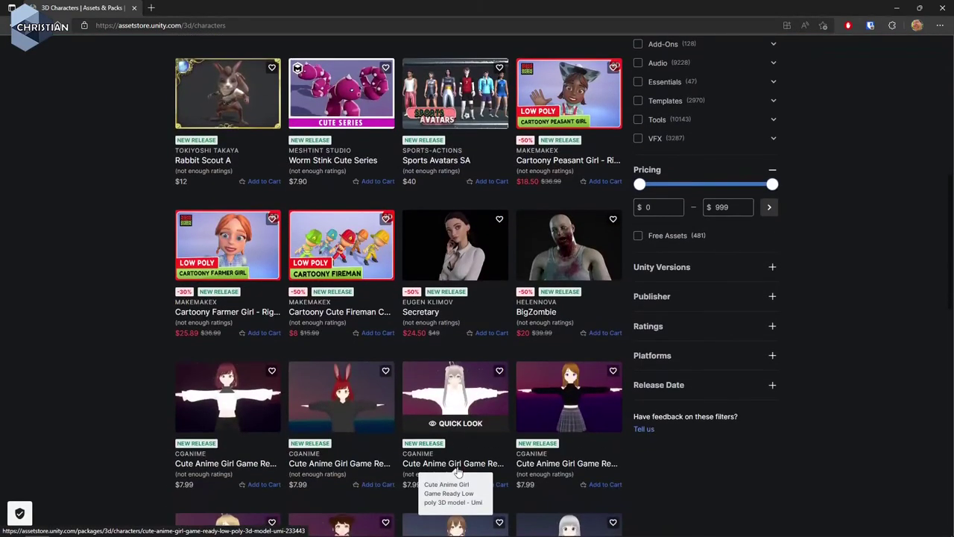
{"action": "left_click", "coordinate": [638, 237]}
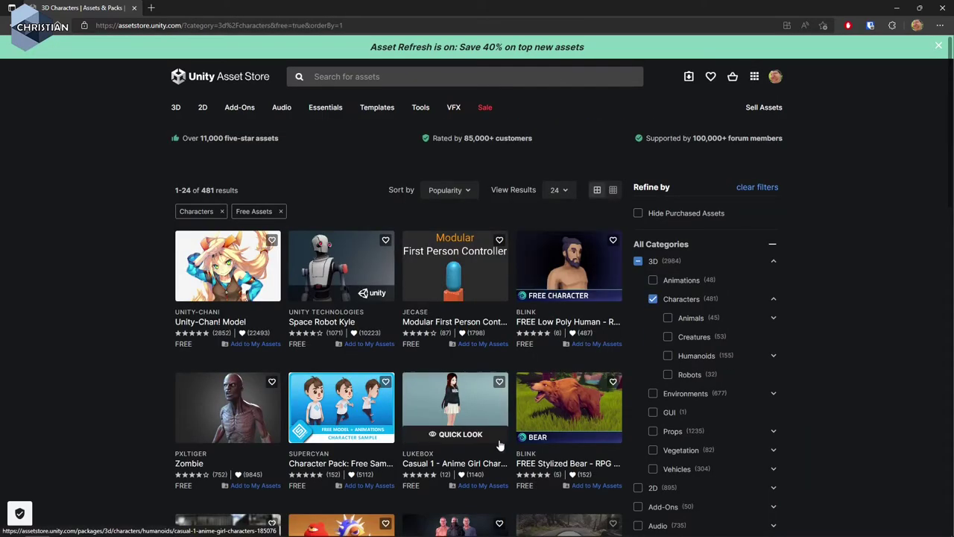
{"action": "scroll", "coordinate": [410, 453], "scroll_direction": "down", "scroll_amount": 7}
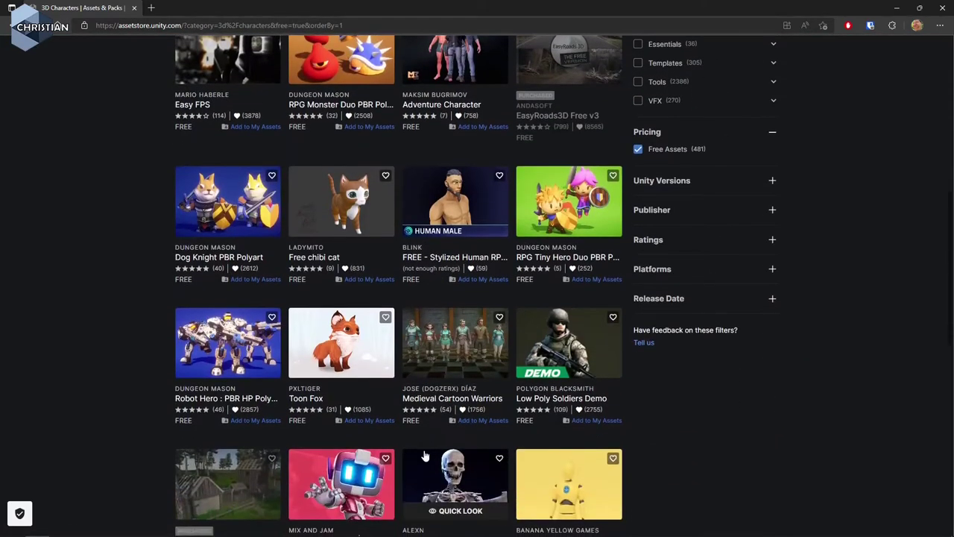
{"action": "scroll", "coordinate": [424, 456], "scroll_direction": "up", "scroll_amount": 7}
Search the store for "first person character" and add Starter Assets - First Person Character Controller to My Assets.
{"action": "left_click", "coordinate": [348, 76]}
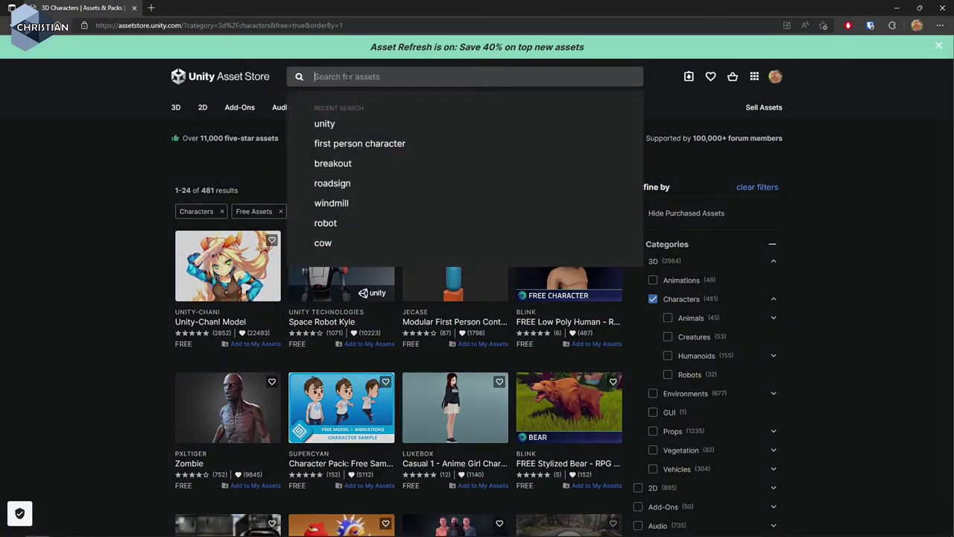
{"action": "left_click", "coordinate": [396, 145]}
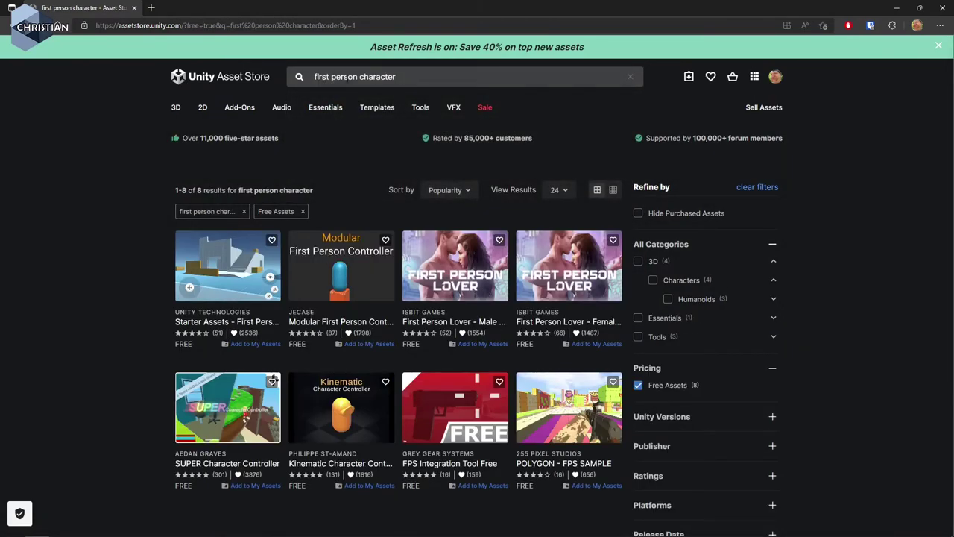
{"action": "mouse_move", "coordinate": [232, 284]}
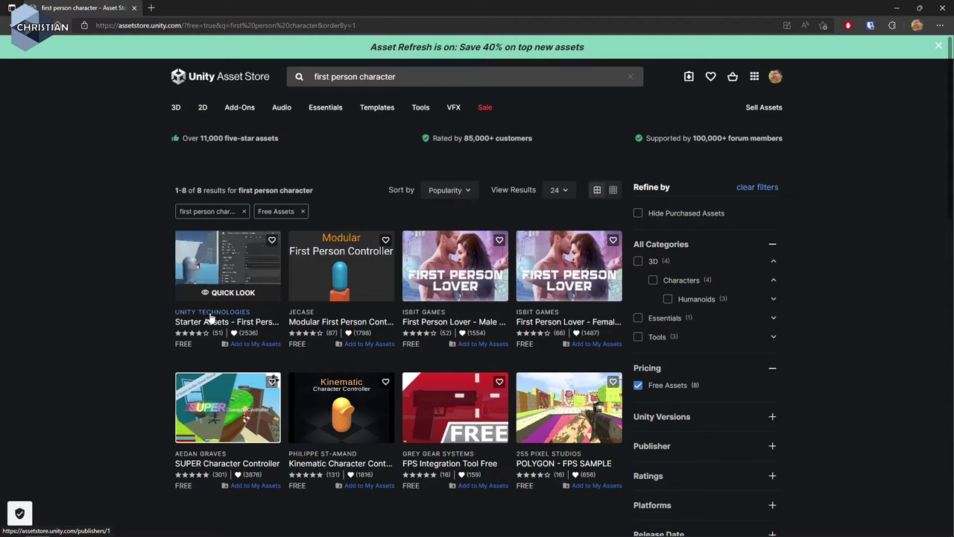
{"action": "left_click", "coordinate": [227, 274]}
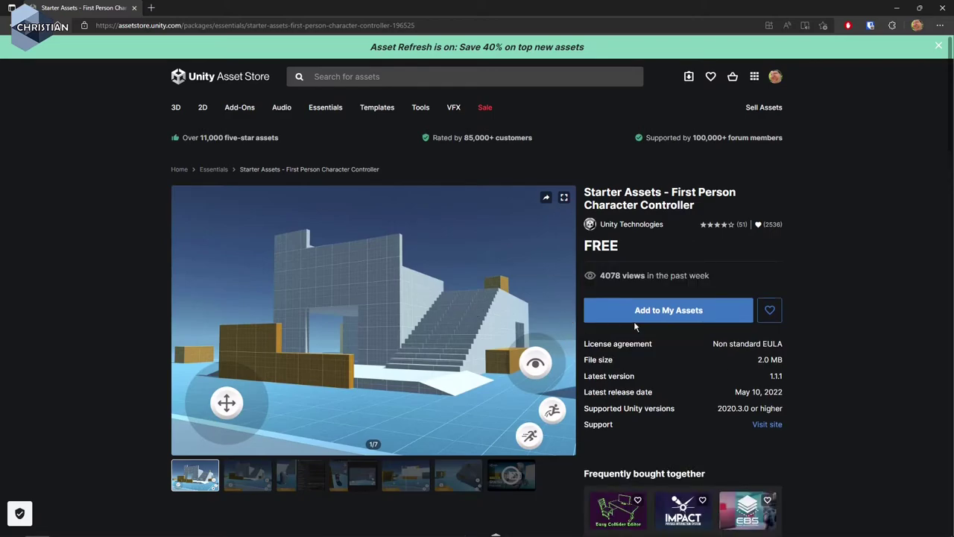
{"action": "left_click", "coordinate": [687, 314]}
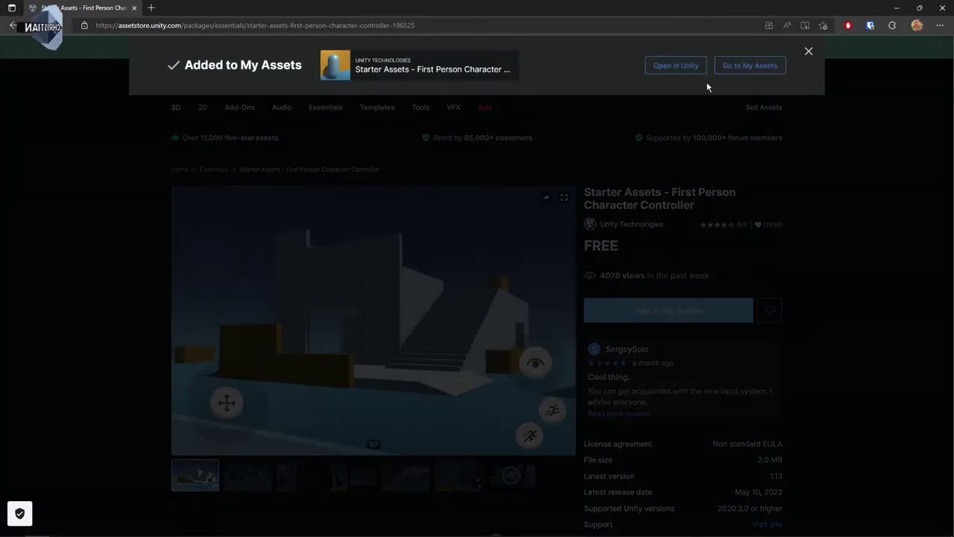
Open Starter Assets - First Person Character Controller in the Unity editor, download the package, start its import and close the Package Manager.
{"action": "left_click", "coordinate": [678, 71]}
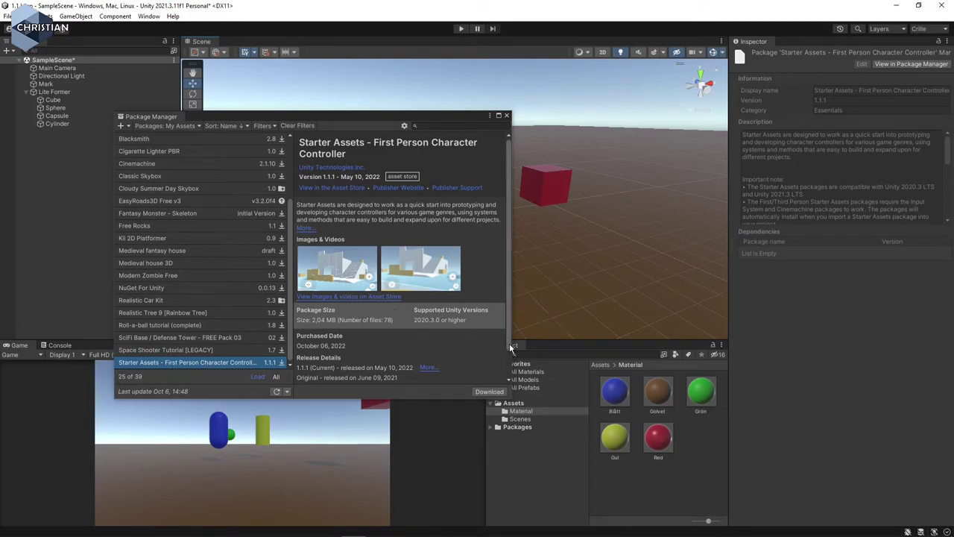
{"action": "scroll", "coordinate": [511, 349], "scroll_direction": "down", "scroll_amount": 2}
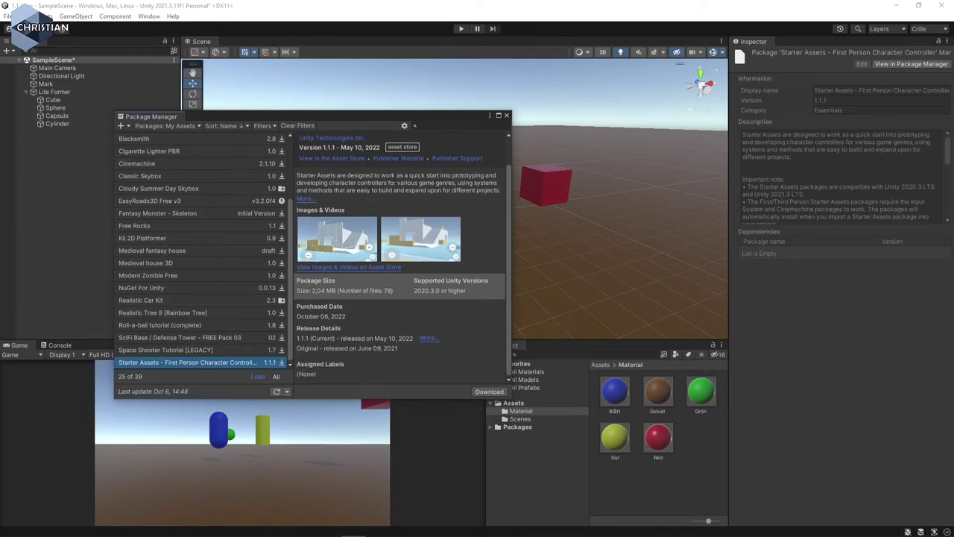
{"action": "left_click", "coordinate": [494, 394]}
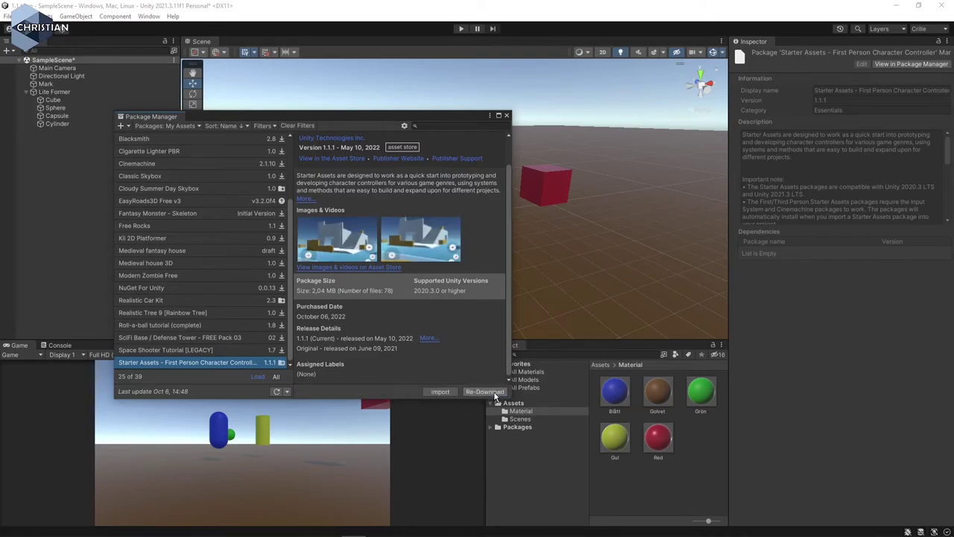
{"action": "left_click", "coordinate": [439, 393]}
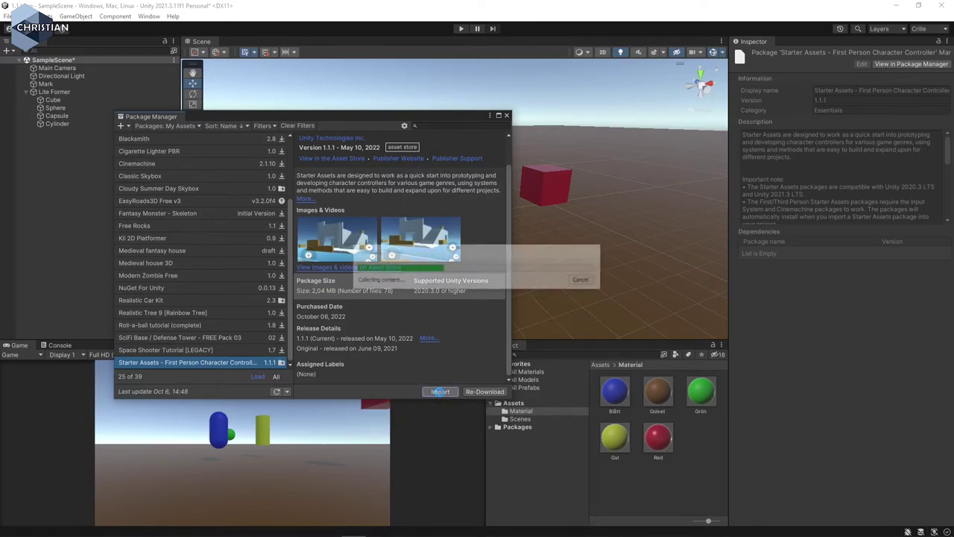
{"action": "left_click_drag", "start_coordinate": [249, 155], "coordinate": [385, 66]}
{"action": "left_click", "coordinate": [507, 116]}
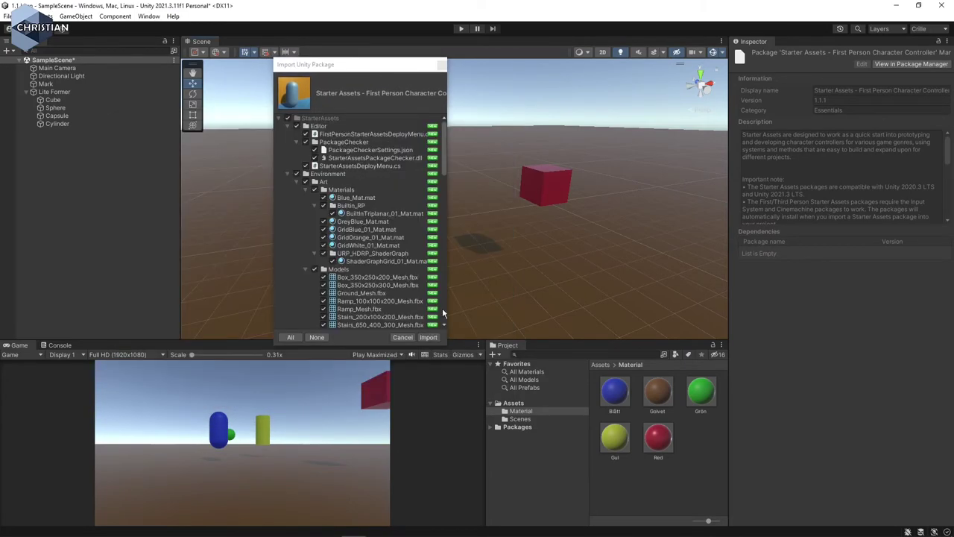
Enlarge the import dialog and examine the full list of files in the Starter Assets package.
{"action": "left_click_drag", "start_coordinate": [444, 345], "coordinate": [446, 513]}
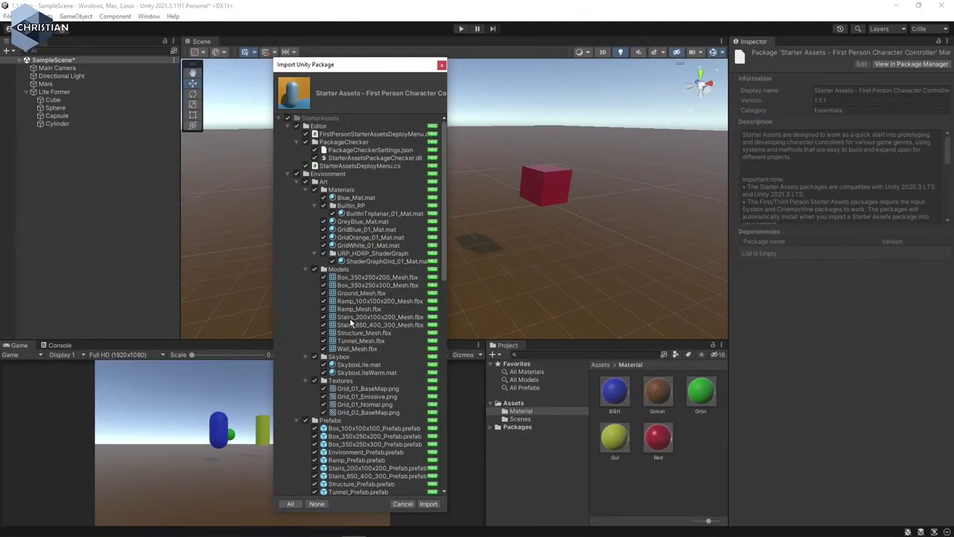
{"action": "scroll", "coordinate": [369, 369], "scroll_direction": "down", "scroll_amount": 5}
{"action": "scroll", "coordinate": [364, 401], "scroll_direction": "down", "scroll_amount": 2}
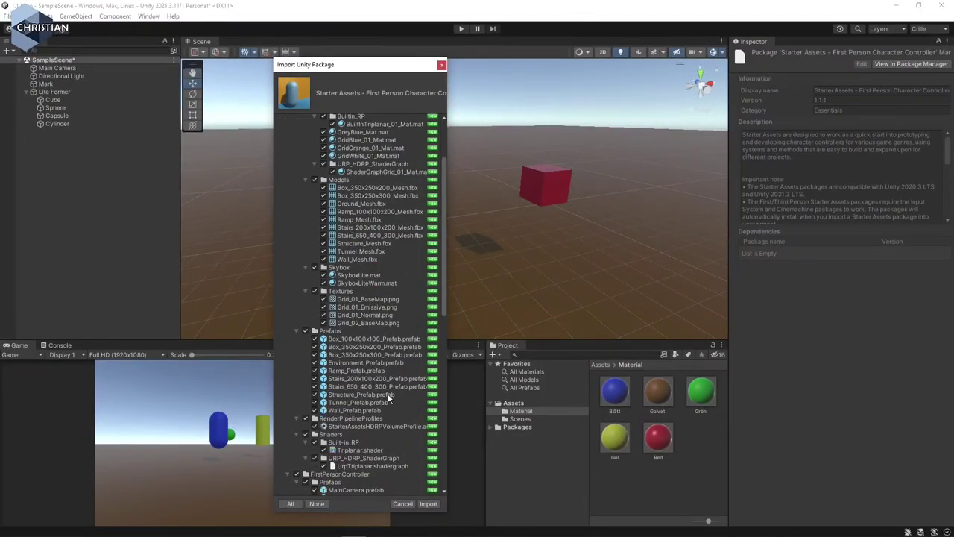
{"action": "scroll", "coordinate": [387, 399], "scroll_direction": "down", "scroll_amount": 3}
{"action": "scroll", "coordinate": [389, 401], "scroll_direction": "down", "scroll_amount": 8}
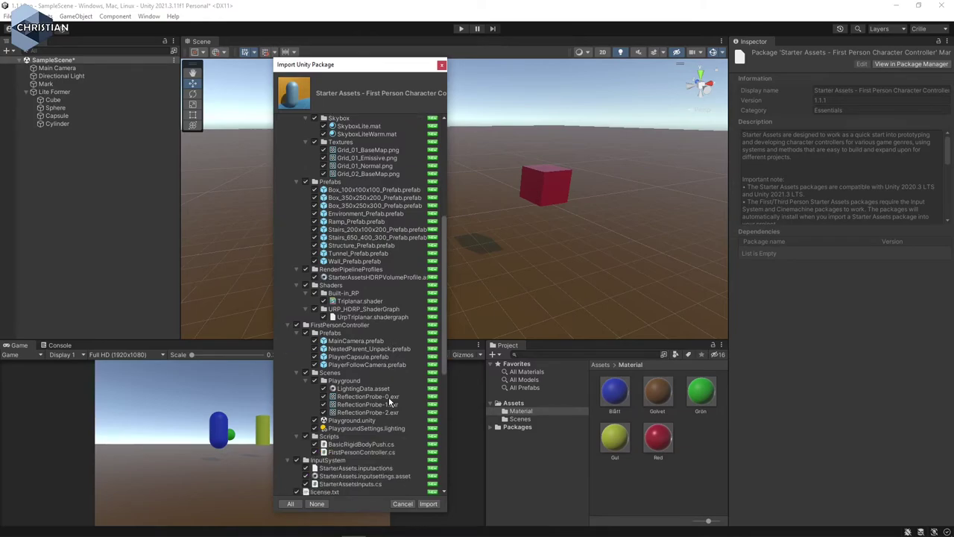
{"action": "scroll", "coordinate": [388, 398], "scroll_direction": "down", "scroll_amount": 4}
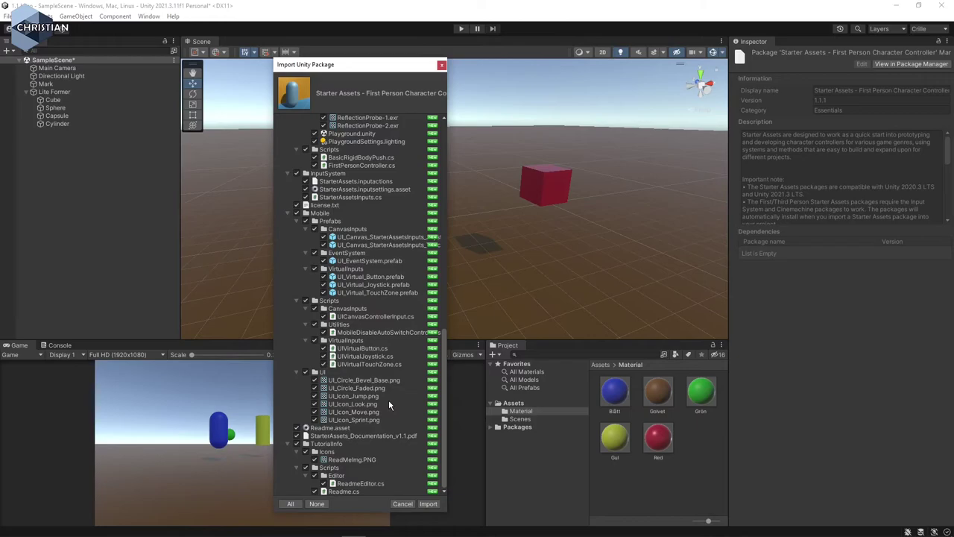
{"action": "scroll", "coordinate": [389, 399], "scroll_direction": "up", "scroll_amount": 15}
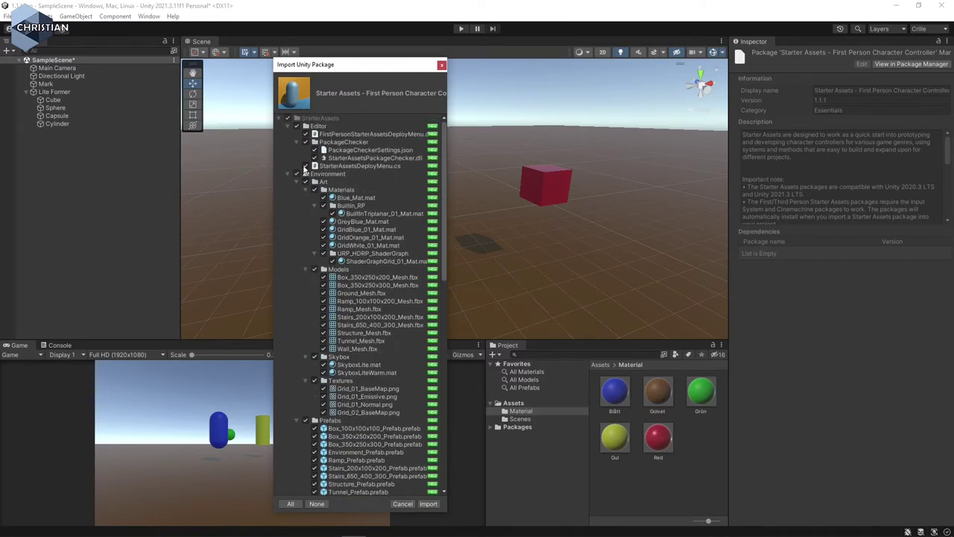
Import only the FirstPersonController folder of the Starter Assets package and expand the StarterAssets folder in the project.
{"action": "left_click", "coordinate": [288, 119]}
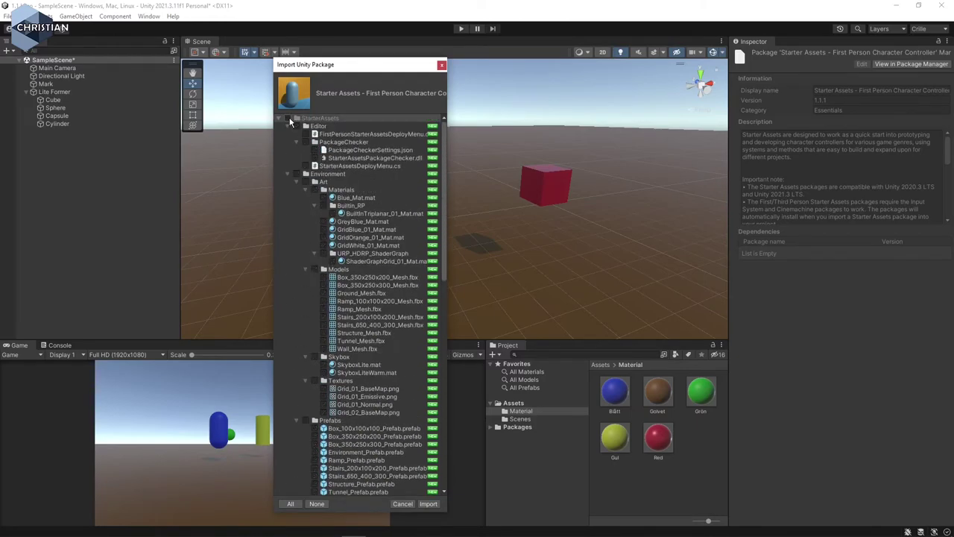
{"action": "left_click_drag", "start_coordinate": [445, 208], "coordinate": [455, 375]}
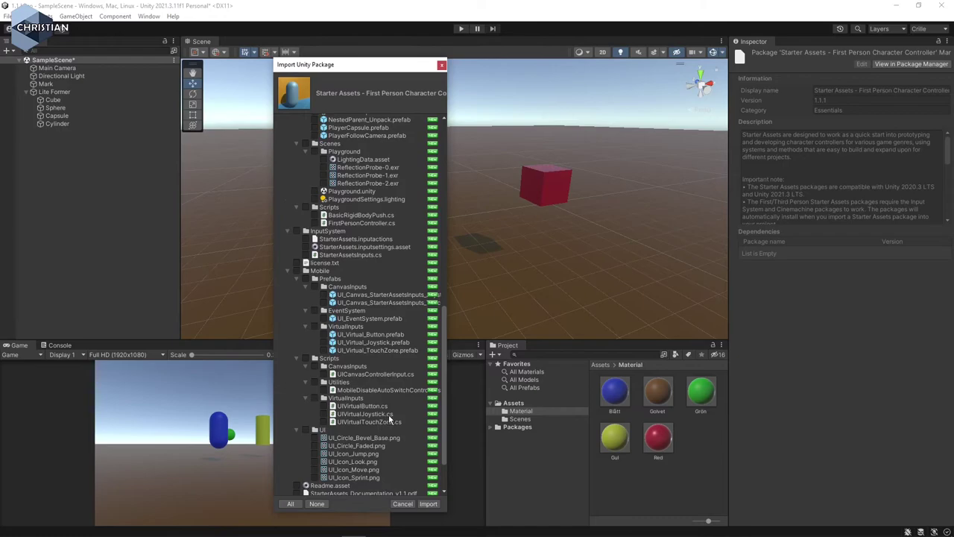
{"action": "scroll", "coordinate": [393, 399], "scroll_direction": "up", "scroll_amount": 3}
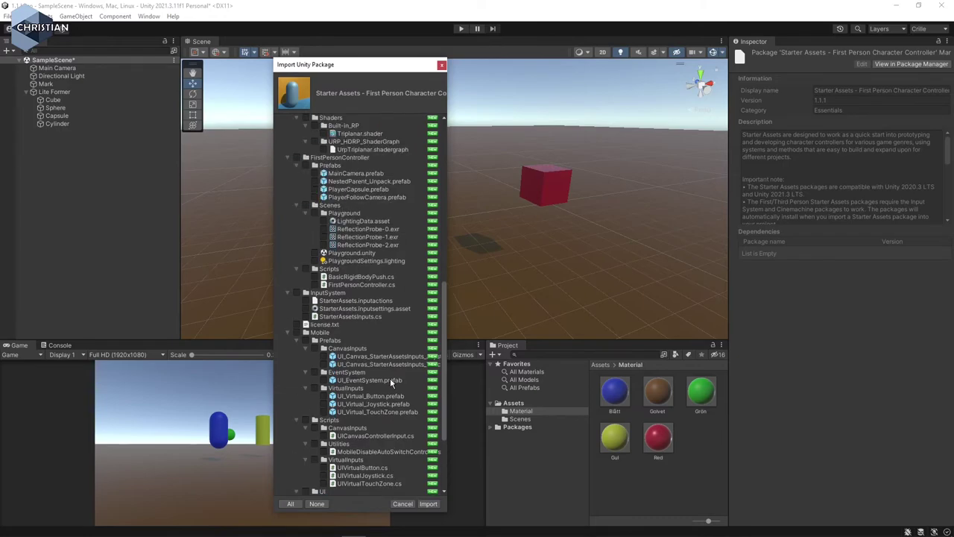
{"action": "left_click", "coordinate": [296, 157]}
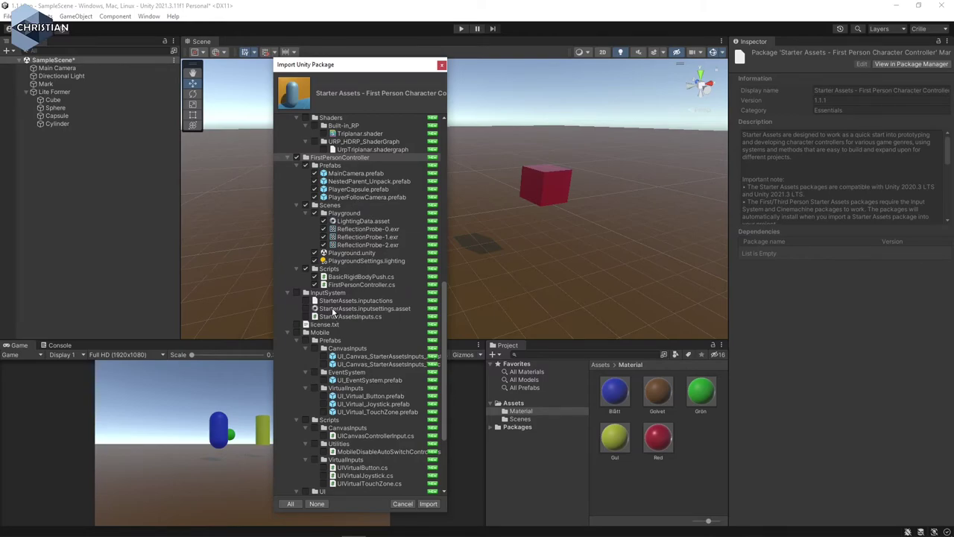
{"action": "left_click", "coordinate": [434, 505]}
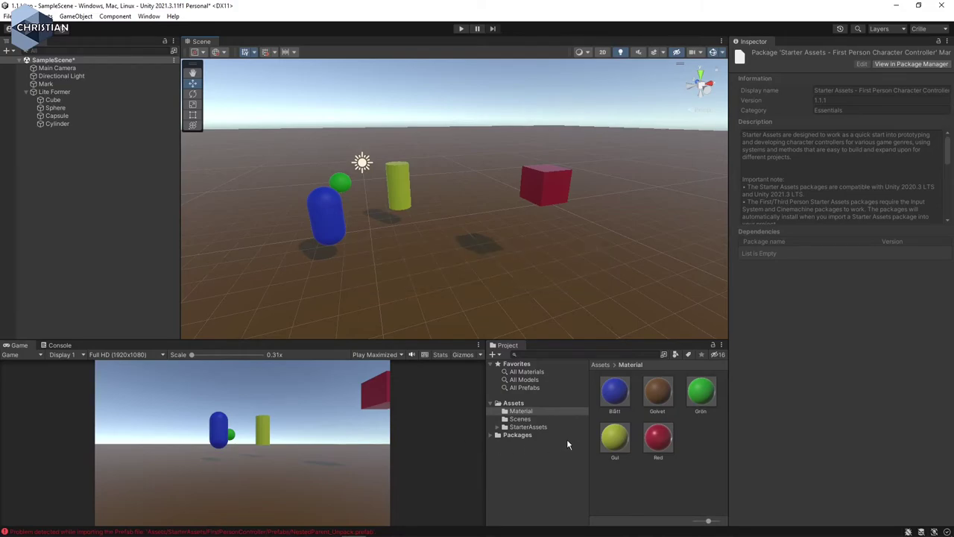
{"action": "left_click", "coordinate": [533, 427]}
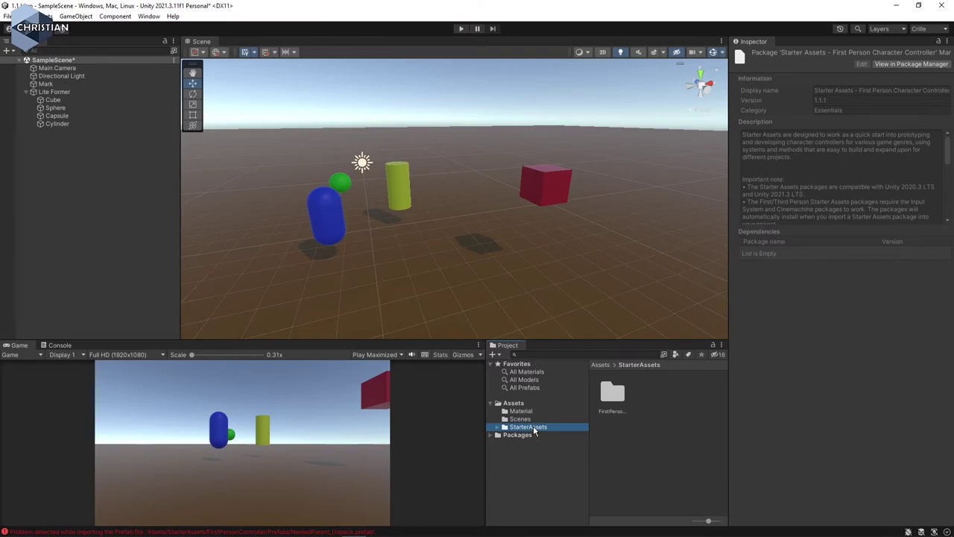
{"action": "left_click", "coordinate": [497, 431]}
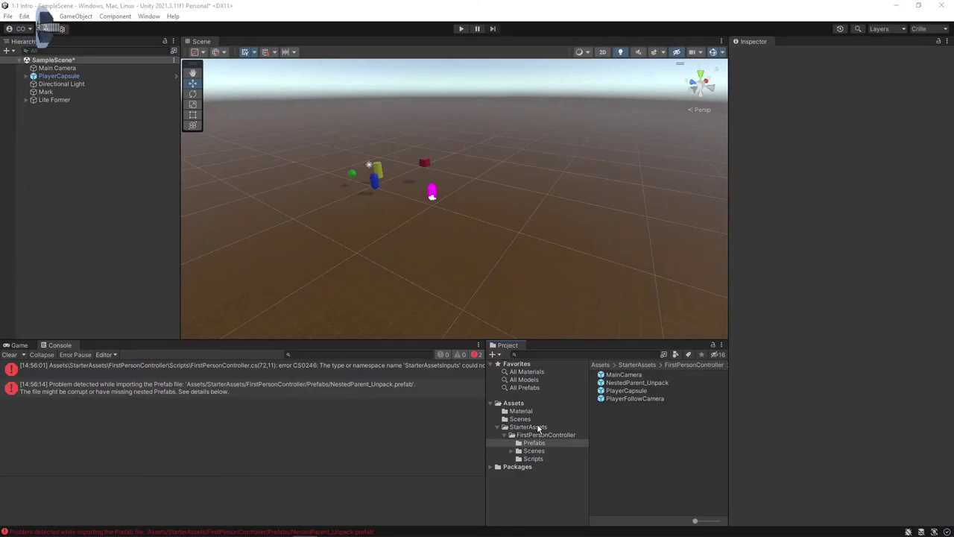
Delete the StarterAssets folder from the project and the PlayerCapsule object from the scene.
{"action": "left_click", "coordinate": [539, 427]}
{"action": "right_click", "coordinate": [539, 429]}
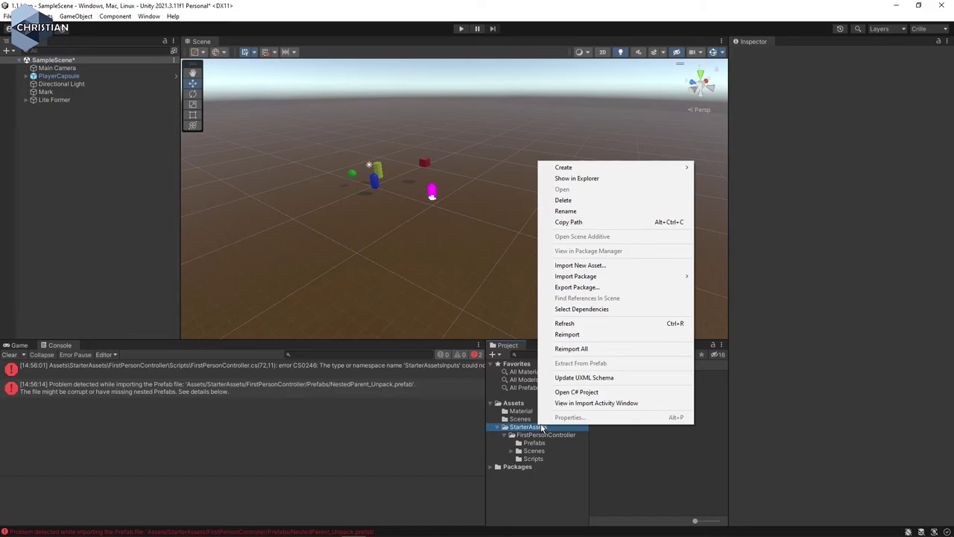
{"action": "left_click", "coordinate": [580, 200]}
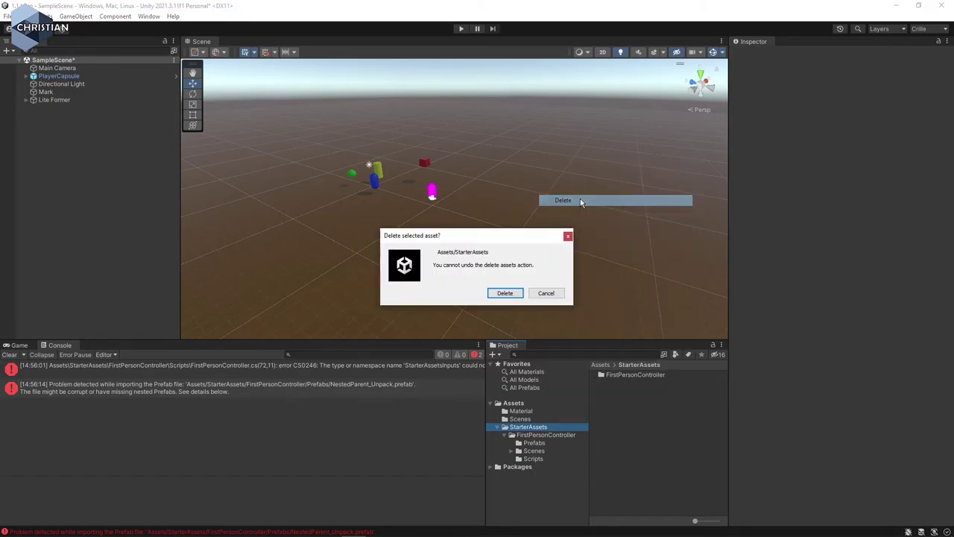
{"action": "left_click", "coordinate": [506, 293]}
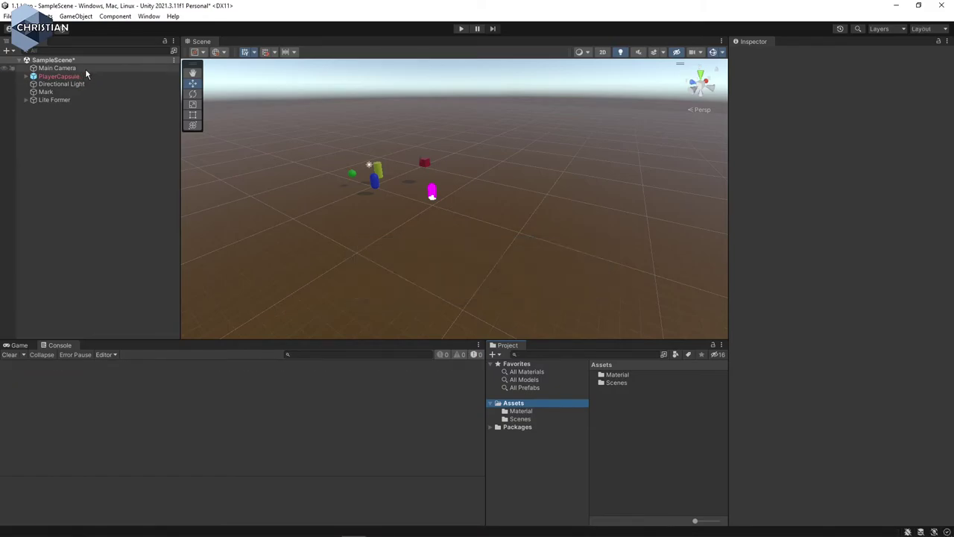
{"action": "left_click", "coordinate": [81, 77]}
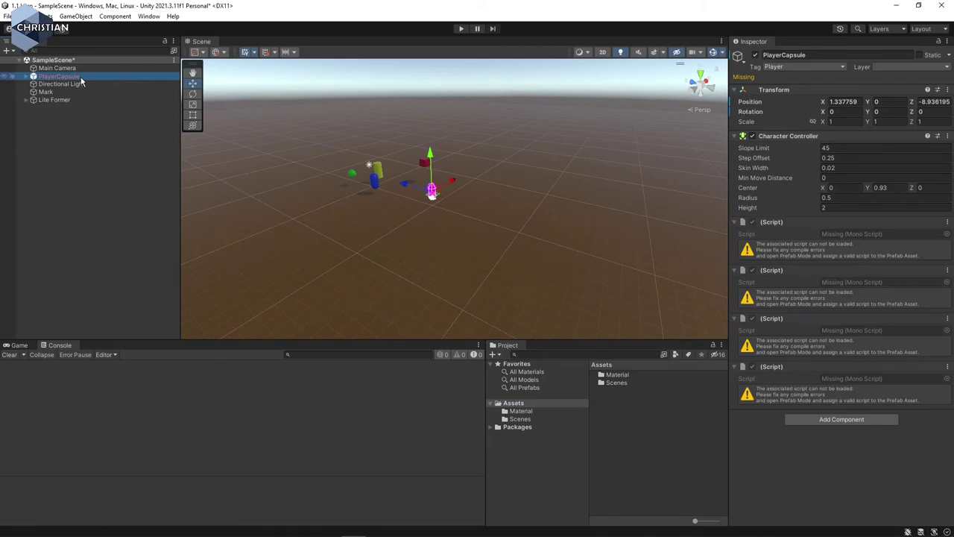
{"action": "key", "text": "Delete"}
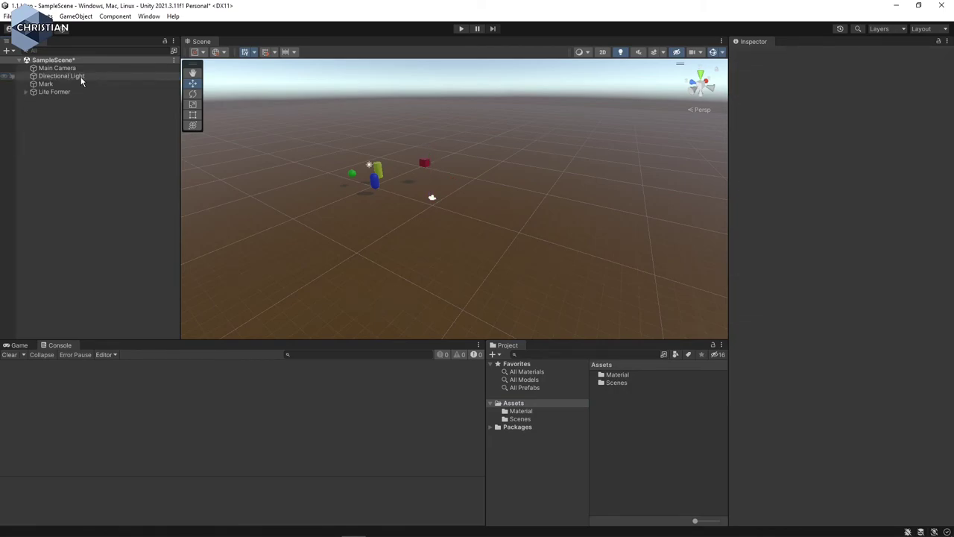
Import the custom package FirstPersonCharacter from the Mina UnityAssets folder with all of its files.
{"action": "left_click", "coordinate": [565, 468]}
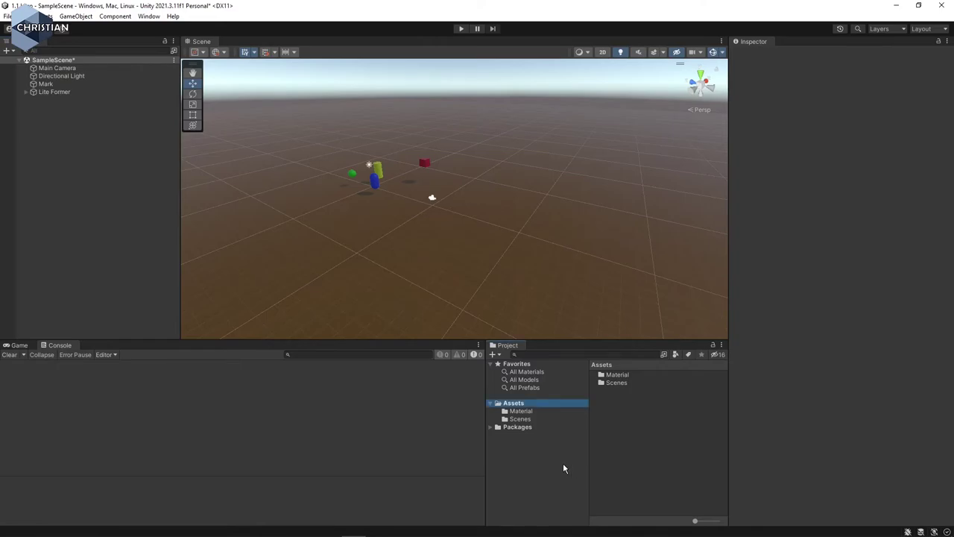
{"action": "left_click", "coordinate": [49, 15]}
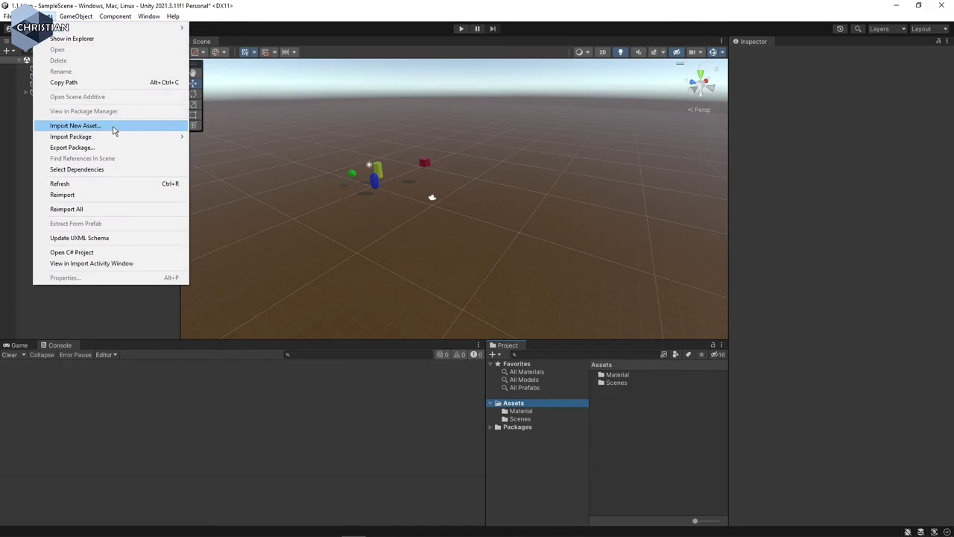
{"action": "mouse_move", "coordinate": [121, 137]}
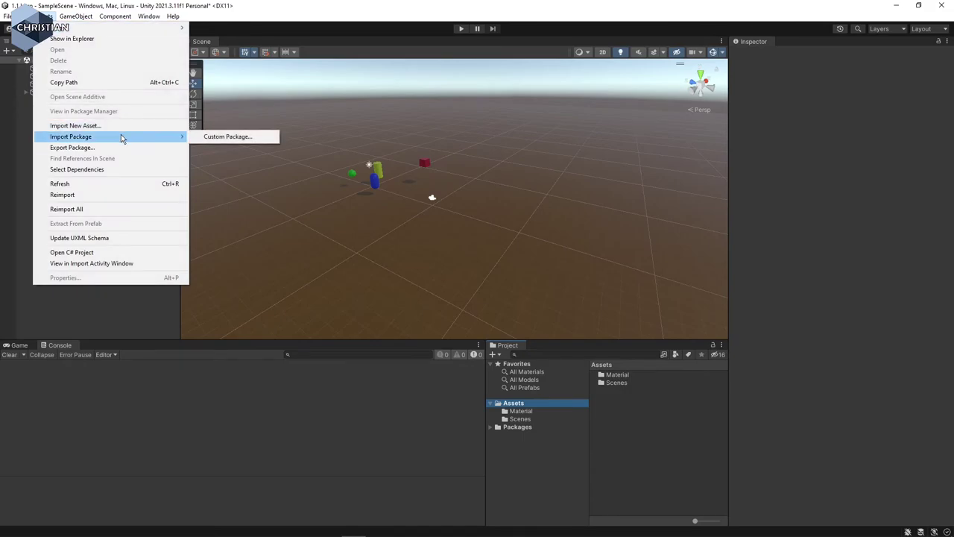
{"action": "left_click", "coordinate": [260, 138]}
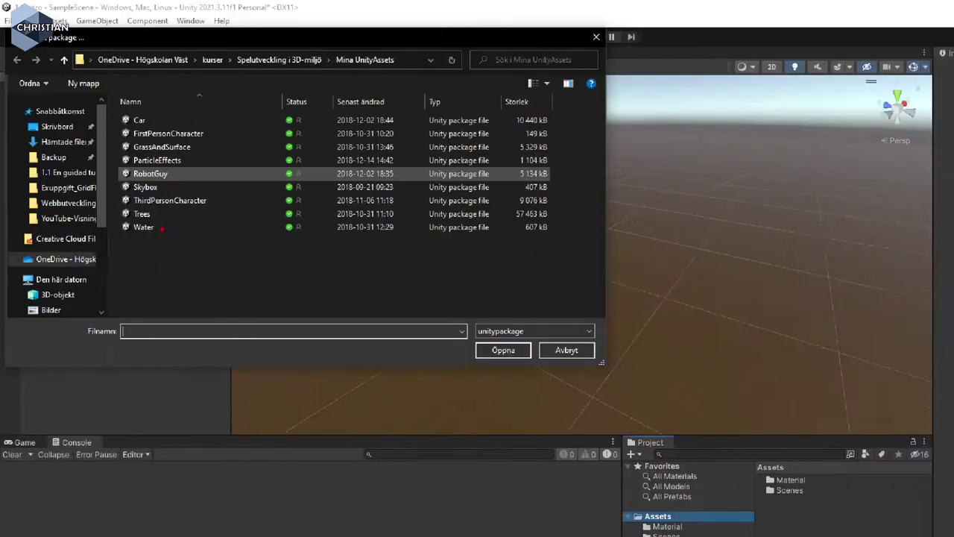
{"action": "left_click", "coordinate": [238, 321]}
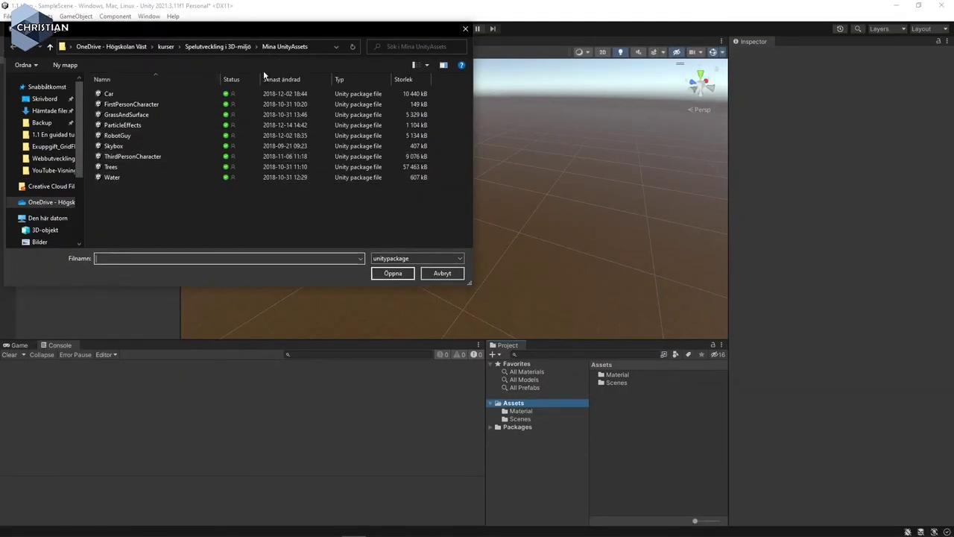
{"action": "left_click", "coordinate": [126, 105]}
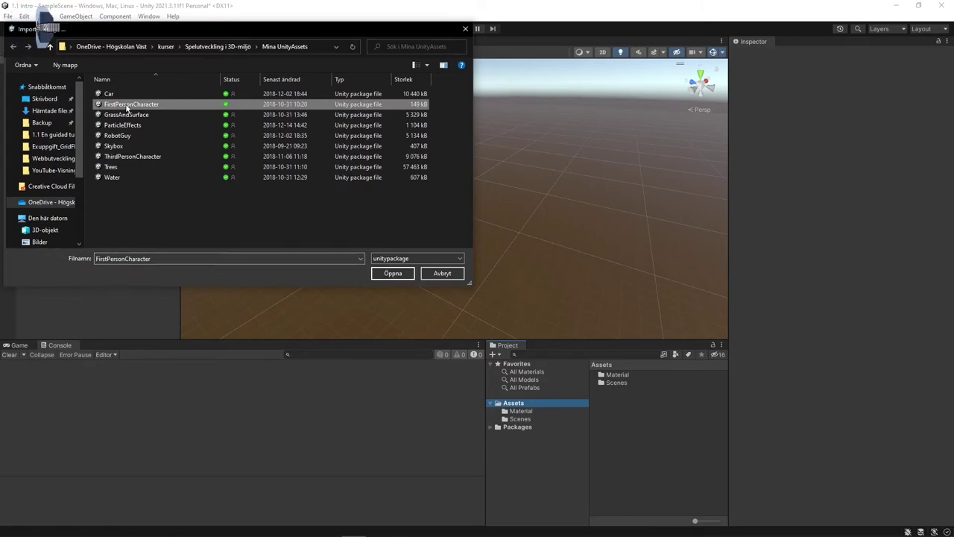
{"action": "left_click", "coordinate": [395, 274]}
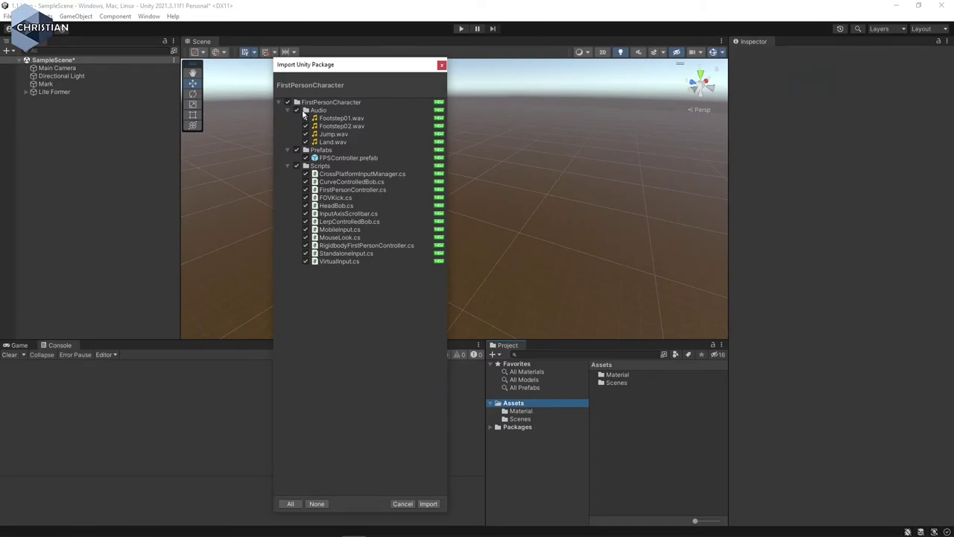
{"action": "left_click", "coordinate": [428, 504]}
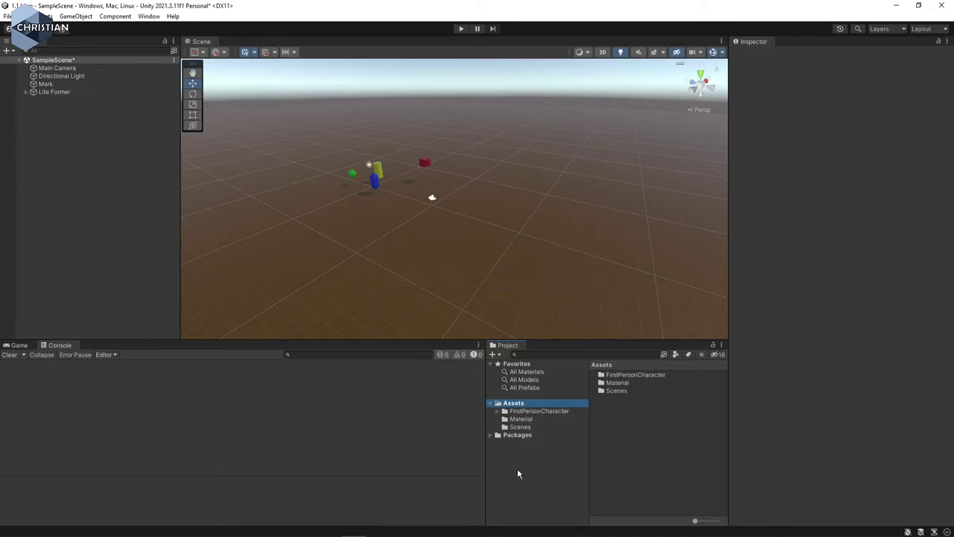
Place the FPSController prefab from the FirstPersonCharacter folder on the ground at about X 0.15, Z -8.33.
{"action": "left_click", "coordinate": [537, 411]}
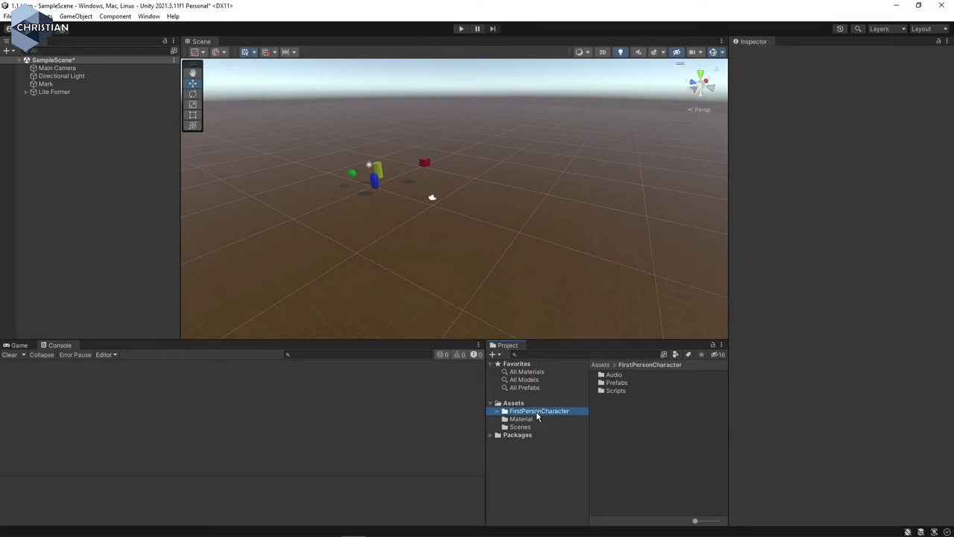
{"action": "left_click", "coordinate": [497, 411]}
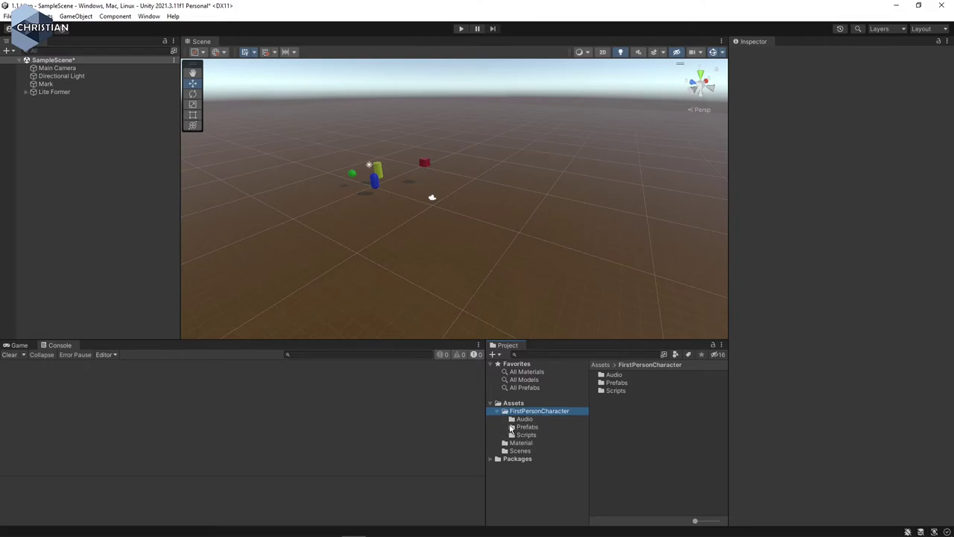
{"action": "left_click", "coordinate": [527, 428]}
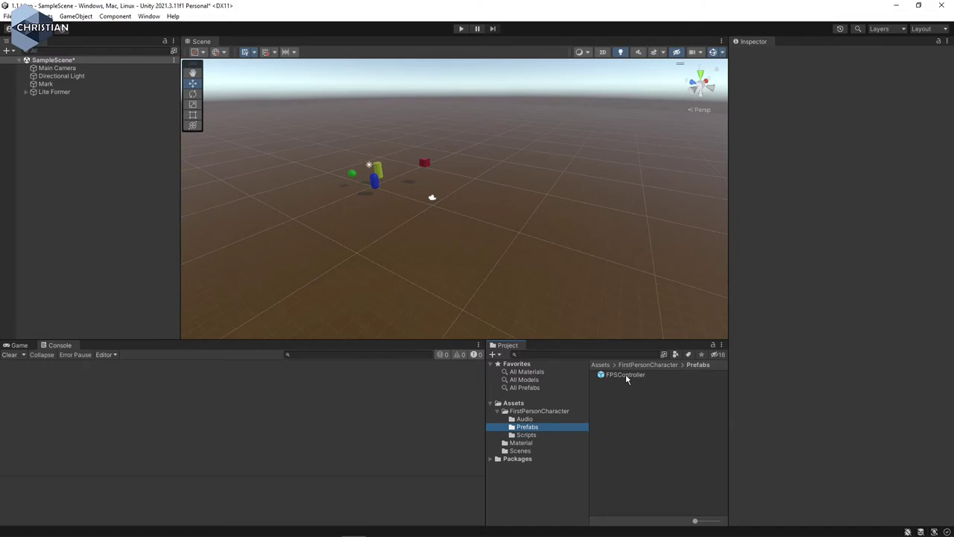
{"action": "left_click_drag", "start_coordinate": [626, 373], "coordinate": [423, 204]}
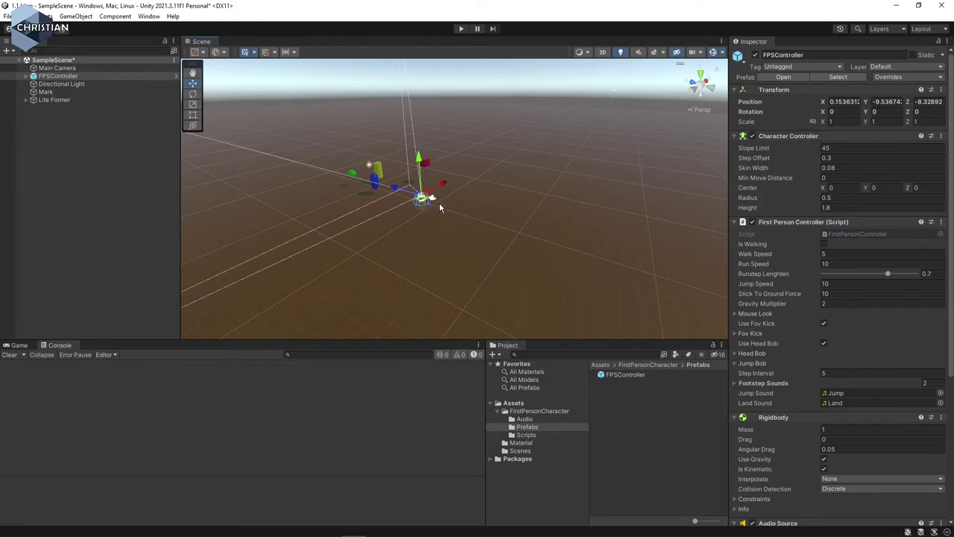
Compare the Main Camera with the FirstPersonCharacter camera inside FPSController, and delete the Main Camera from the scene.
{"action": "left_click", "coordinate": [82, 68]}
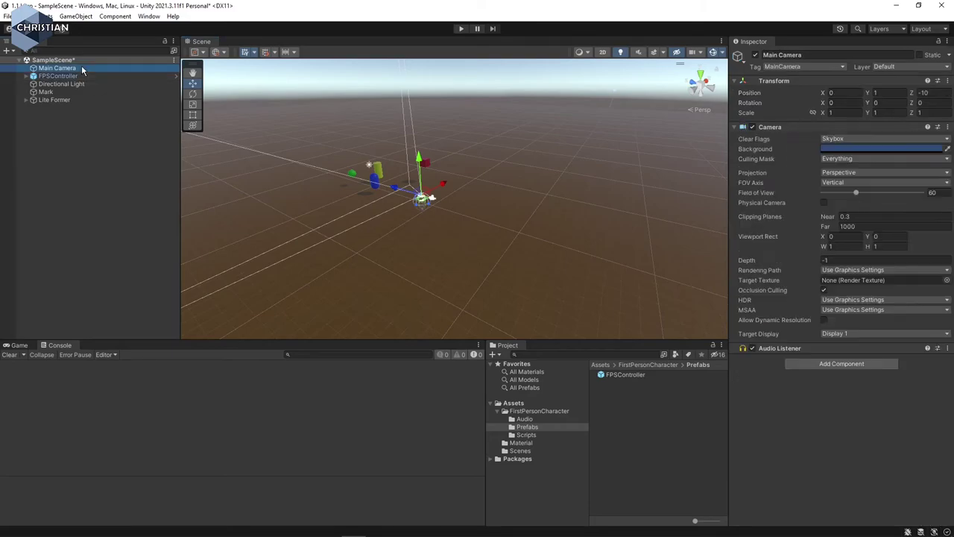
{"action": "left_click", "coordinate": [27, 76]}
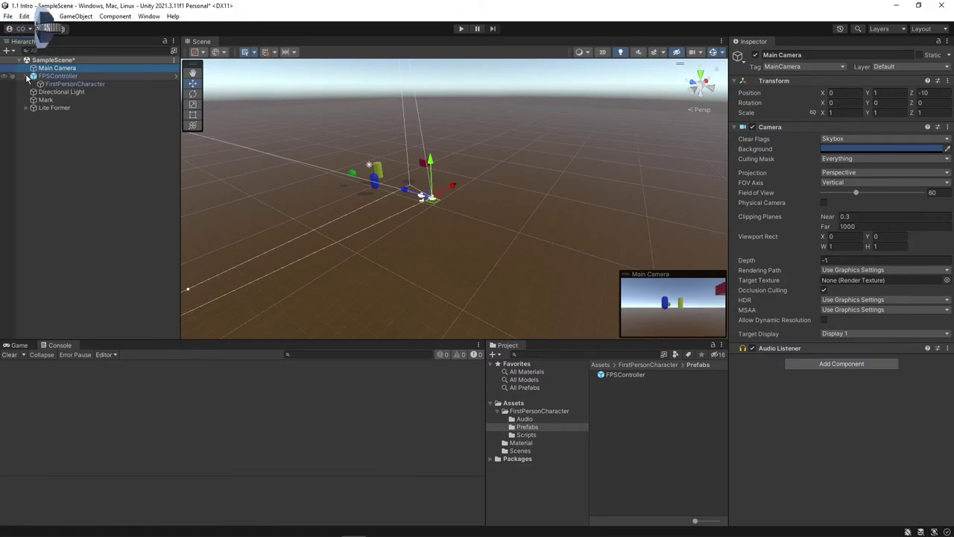
{"action": "left_click", "coordinate": [86, 85]}
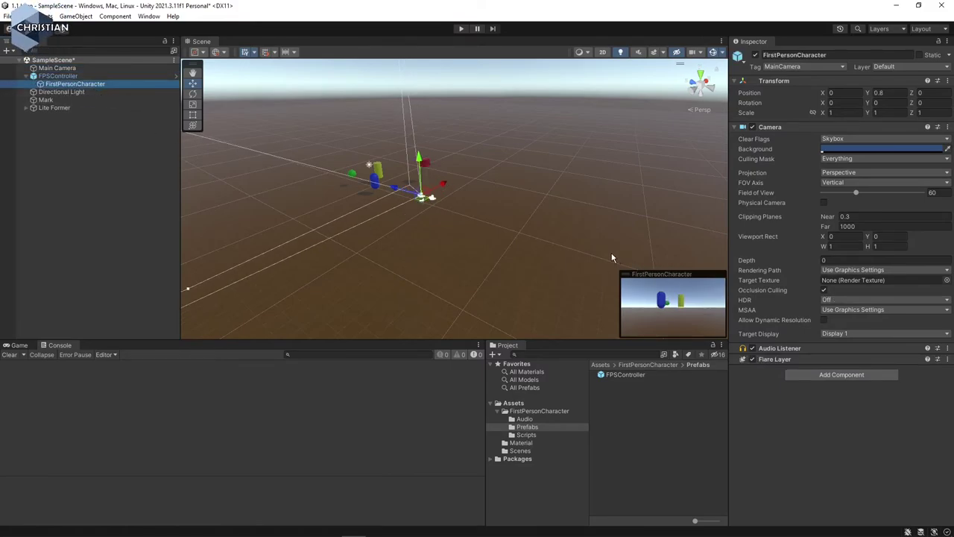
{"action": "left_click", "coordinate": [27, 76]}
{"action": "left_click", "coordinate": [57, 69]}
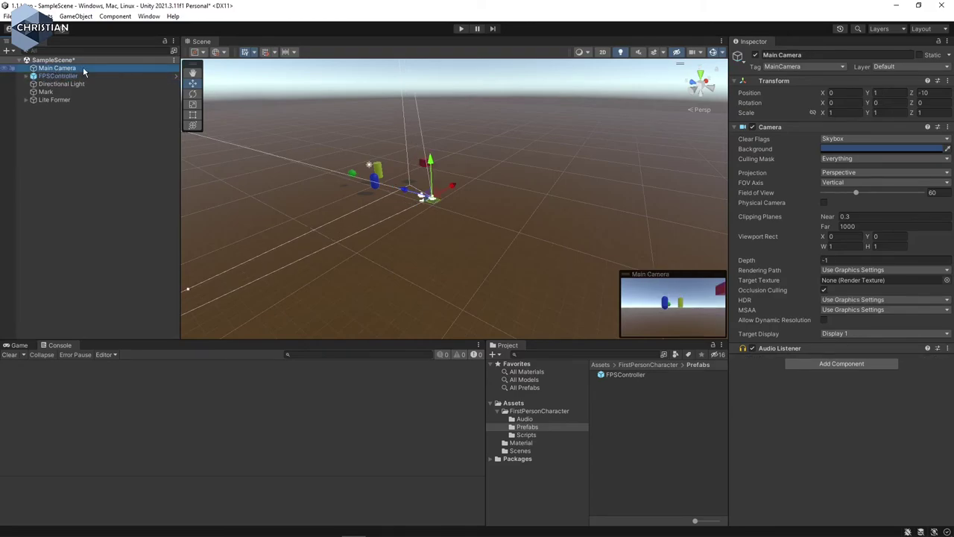
{"action": "key", "text": "Delete"}
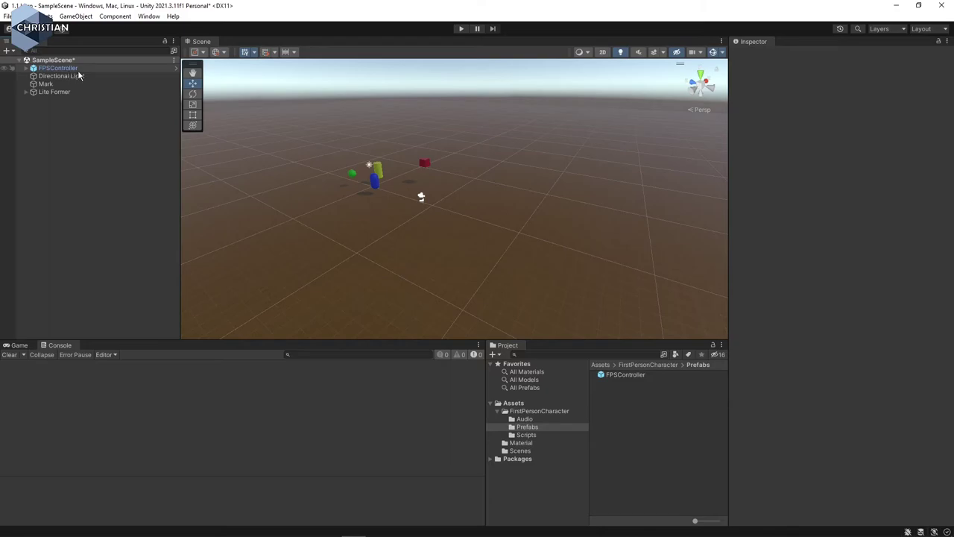
Show the Game view with the Play Maximized option and play-test moving around as the first-person controller.
{"action": "left_click", "coordinate": [17, 346]}
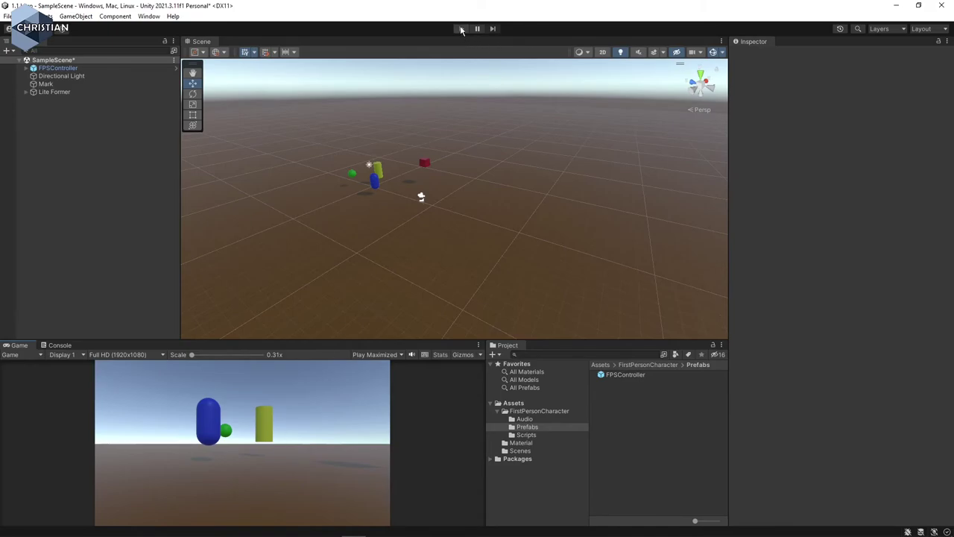
{"action": "left_click", "coordinate": [370, 355]}
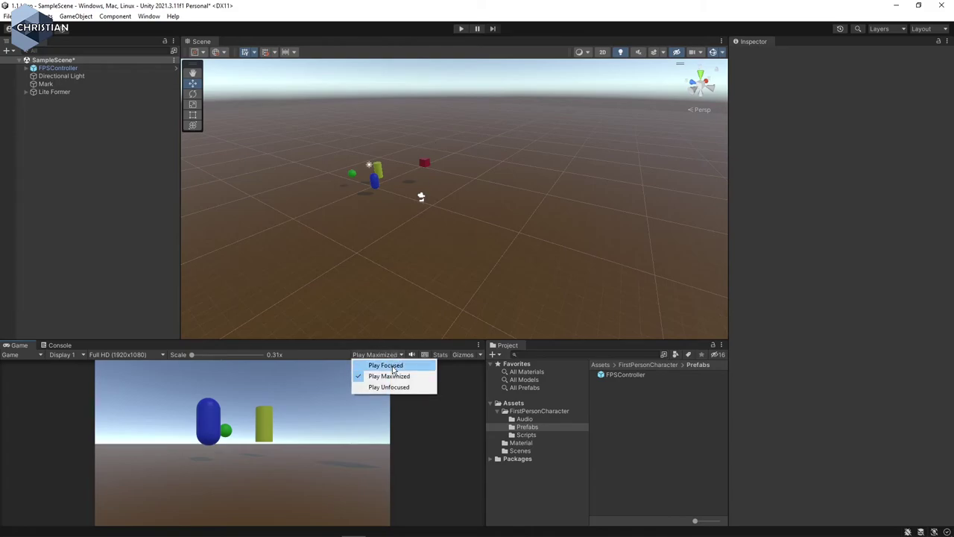
{"action": "left_click", "coordinate": [388, 365]}
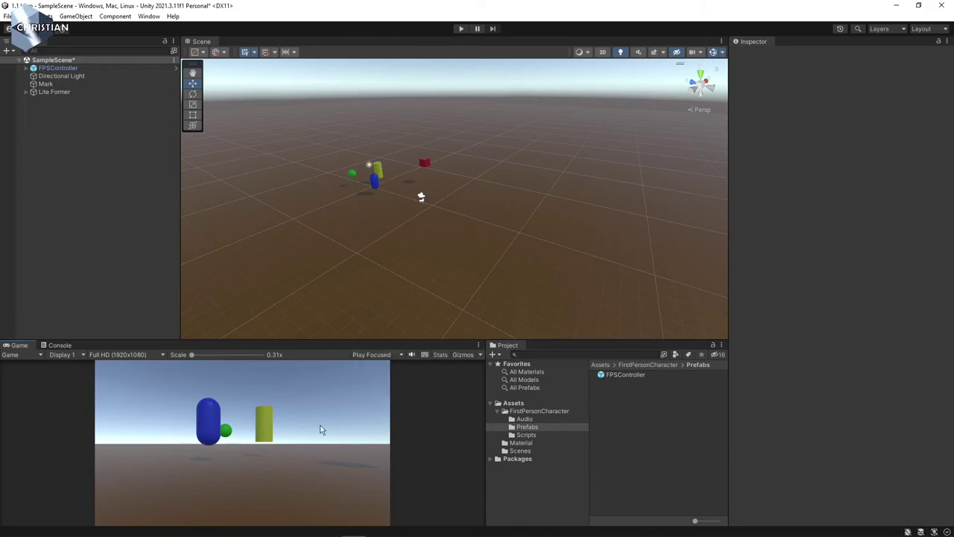
{"action": "left_click", "coordinate": [380, 355]}
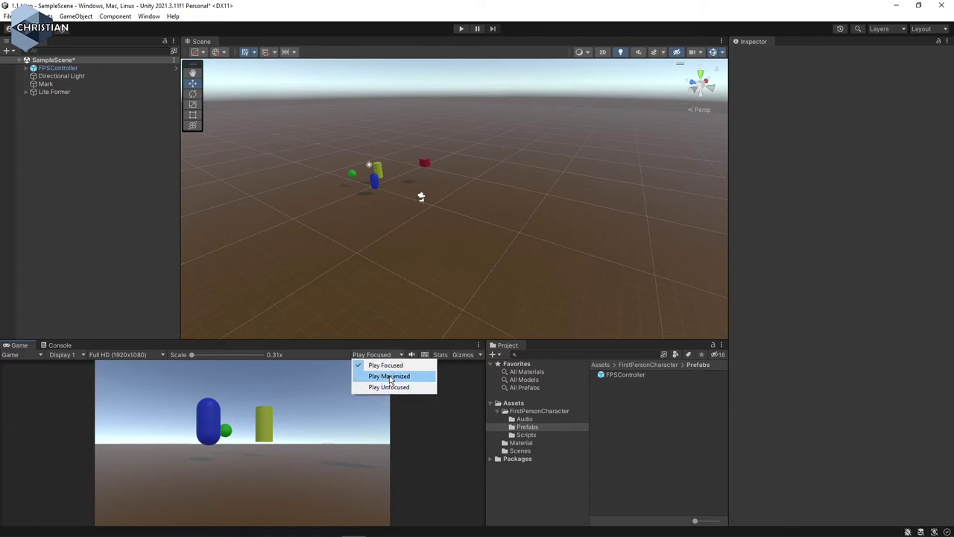
{"action": "left_click", "coordinate": [389, 377]}
{"action": "left_click", "coordinate": [462, 28]}
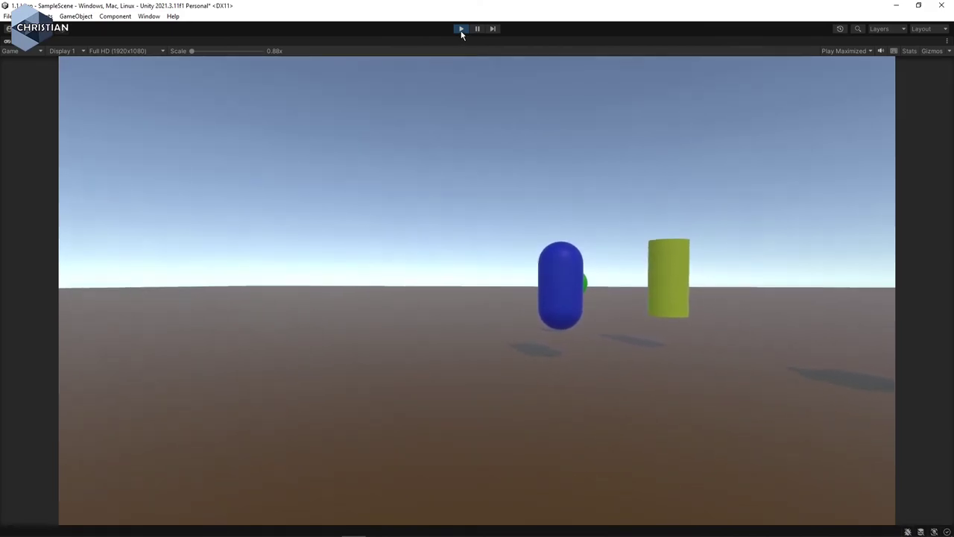
{"action": "left_click", "coordinate": [460, 30]}
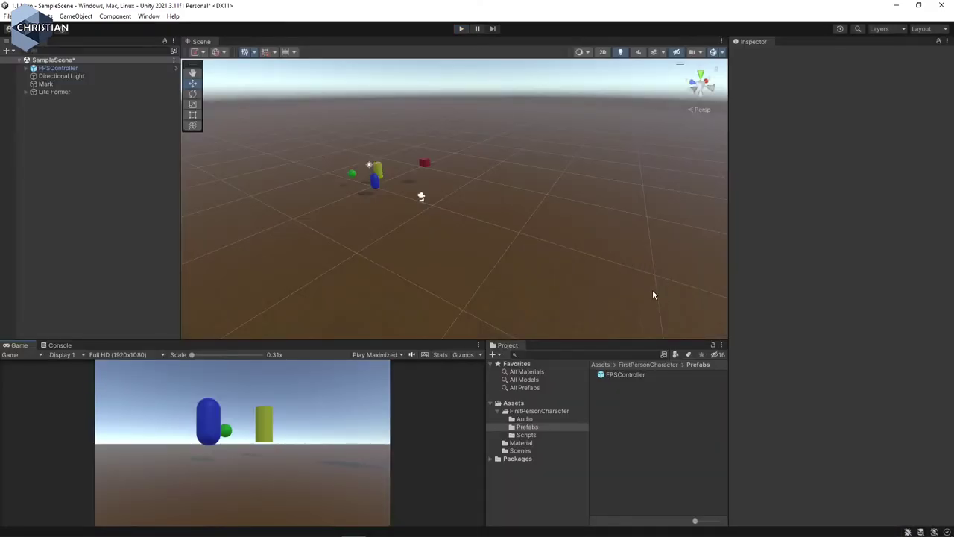
Set the FPSController's Walk Speed to 9.1 and Gravity Multiplier to 3.68, and play-test the scene with them.
{"action": "left_click", "coordinate": [79, 69]}
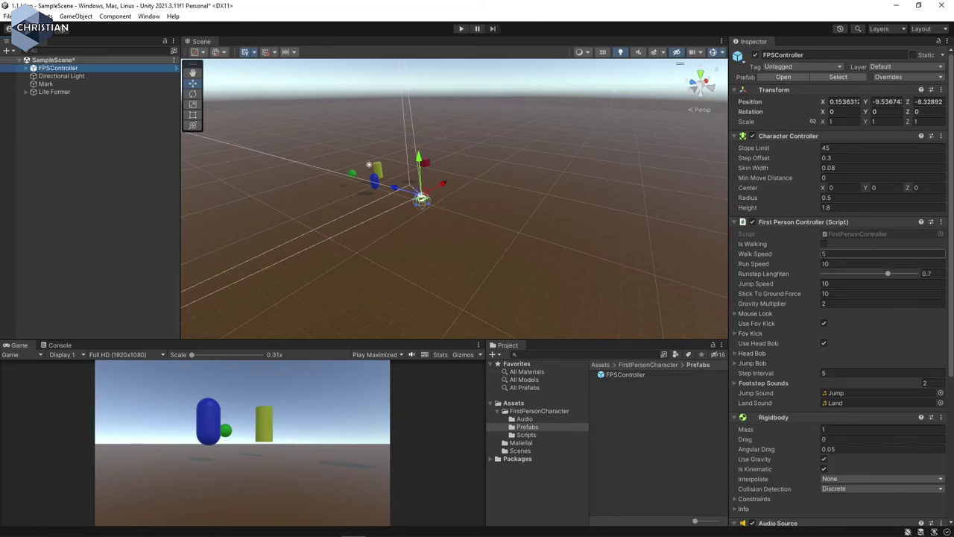
{"action": "left_click", "coordinate": [825, 254]}
{"action": "type", "text": "5.35"}
{"action": "left_click_drag", "start_coordinate": [833, 257], "coordinate": [878, 264]}
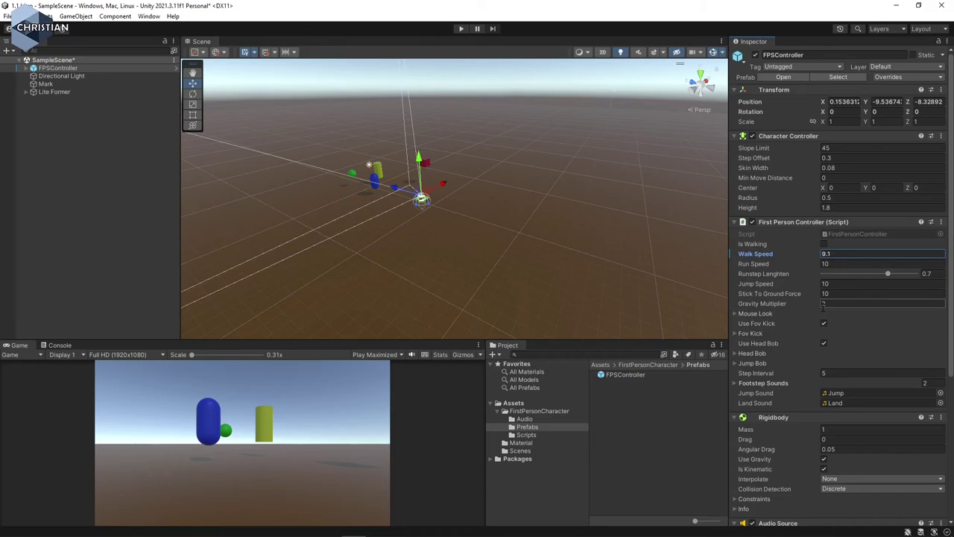
{"action": "left_click_drag", "start_coordinate": [820, 308], "coordinate": [828, 309]}
{"action": "left_click", "coordinate": [461, 29]}
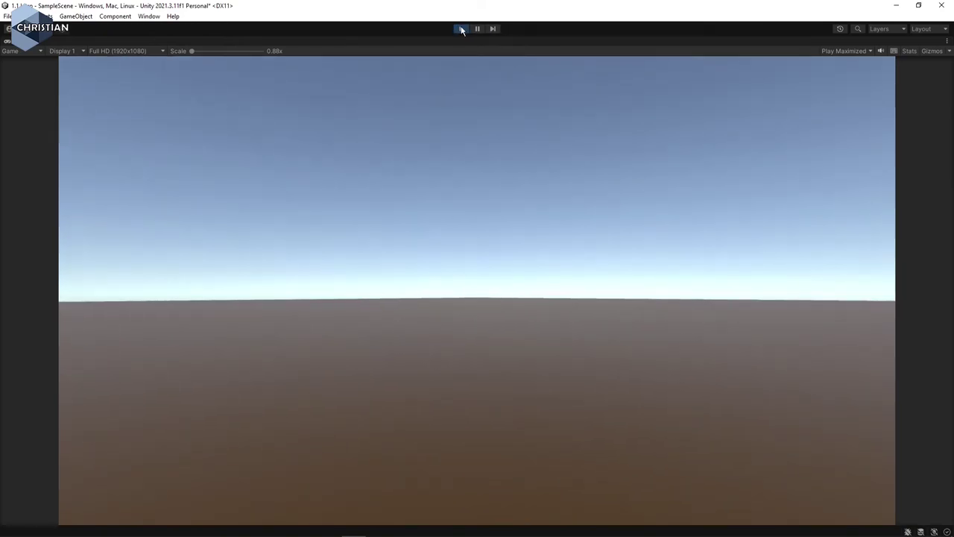
{"action": "left_click", "coordinate": [460, 29]}
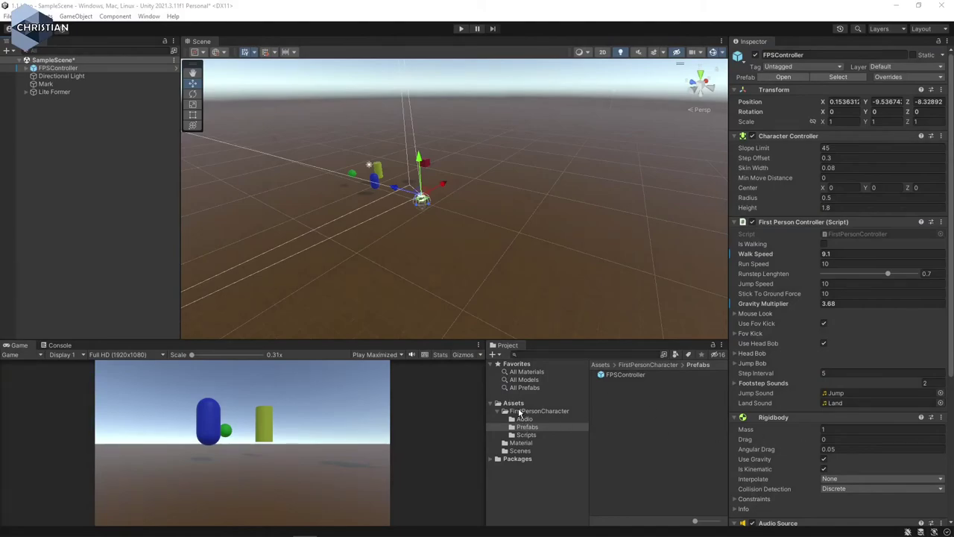
Create a folder named Textures directly under Assets.
{"action": "left_click", "coordinate": [505, 411]}
{"action": "left_click", "coordinate": [514, 402]}
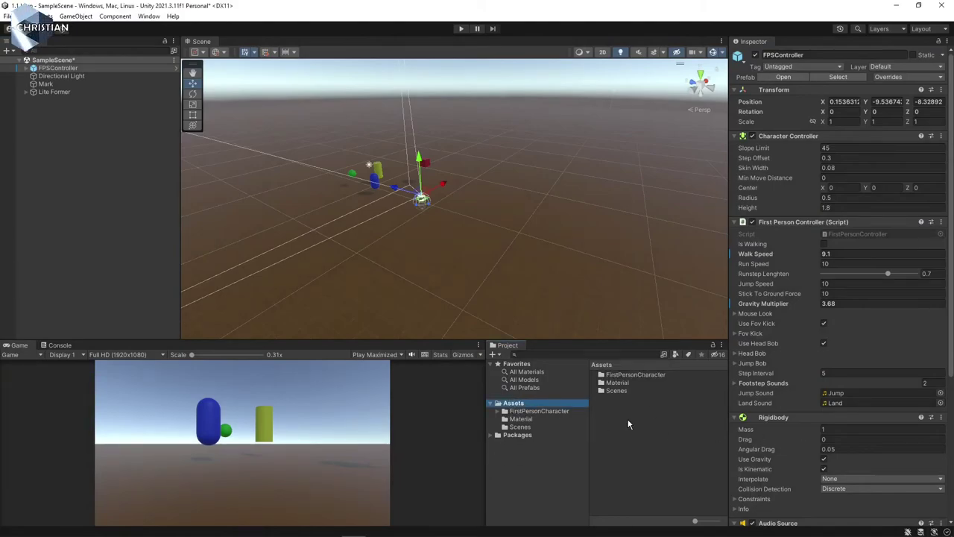
{"action": "left_click", "coordinate": [641, 423]}
{"action": "right_click", "coordinate": [642, 421]}
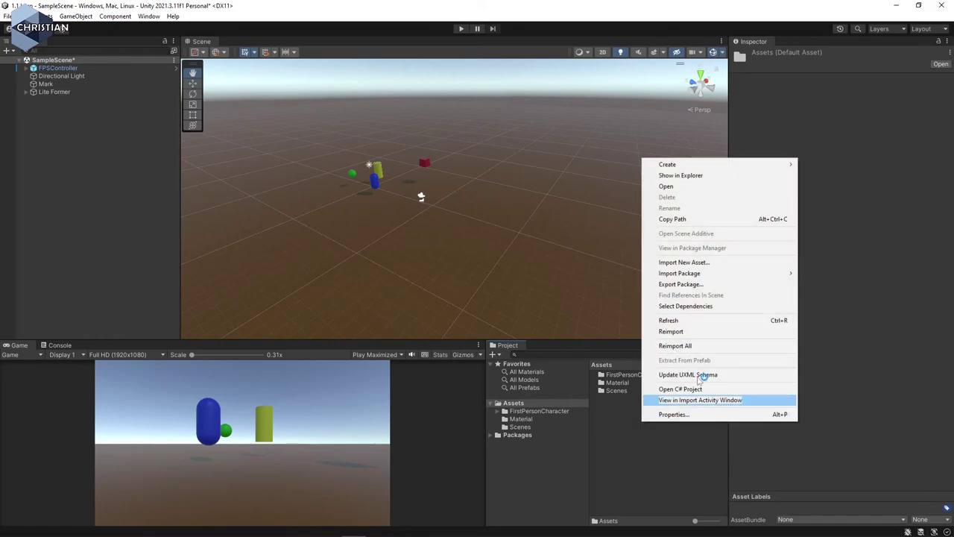
{"action": "mouse_move", "coordinate": [692, 164]}
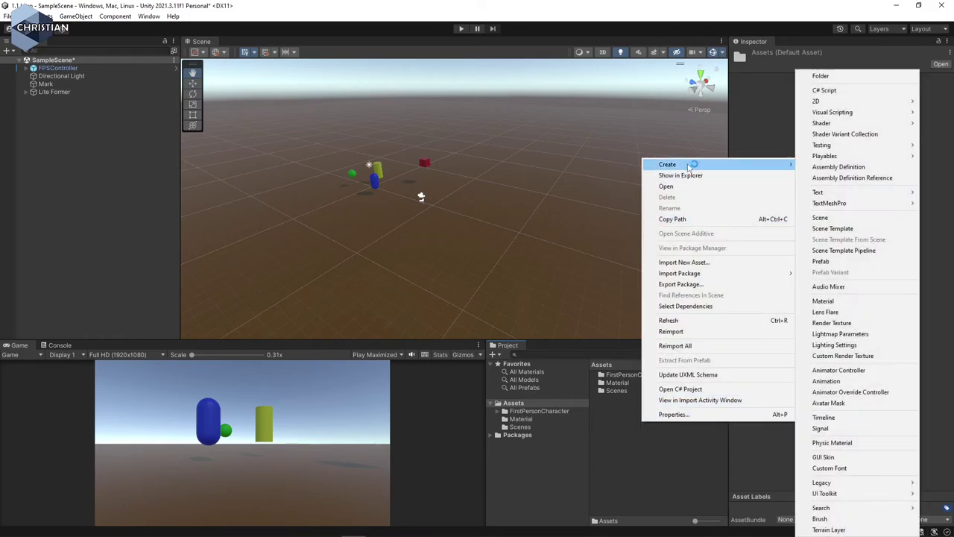
{"action": "left_click", "coordinate": [831, 74]}
{"action": "type", "text": "TExtures"}
{"action": "key", "text": "Return"}
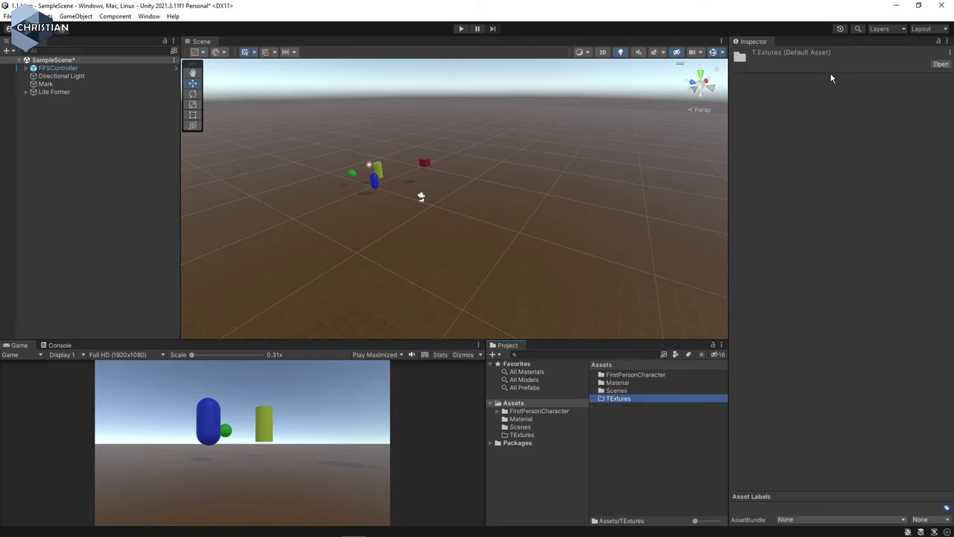
{"action": "left_click", "coordinate": [832, 77]}
{"action": "key", "text": "BackSpace"}
{"action": "type", "text": "e"}
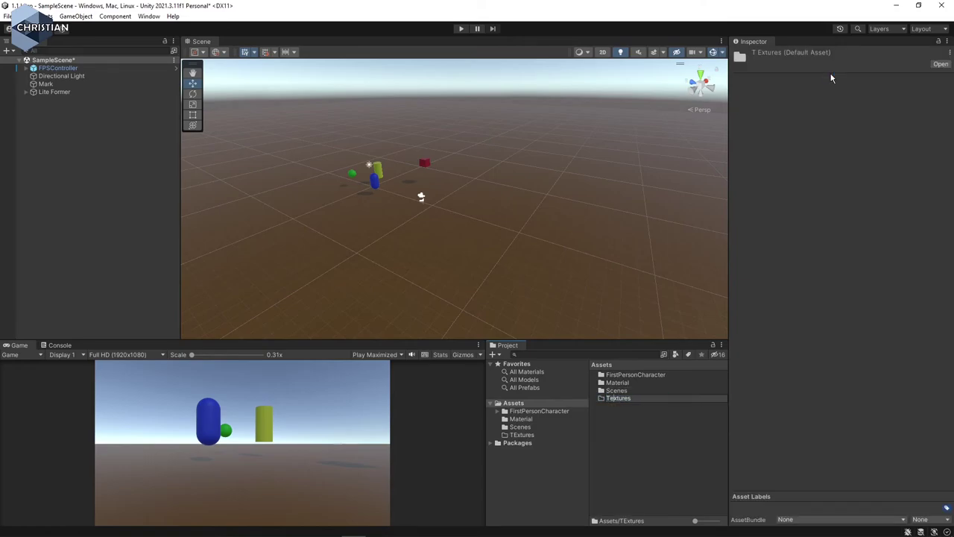
{"action": "key", "text": "Return"}
Add the wood_floor image to the Textures folder and inspect it in an enlarged preview.
{"action": "left_click", "coordinate": [522, 435]}
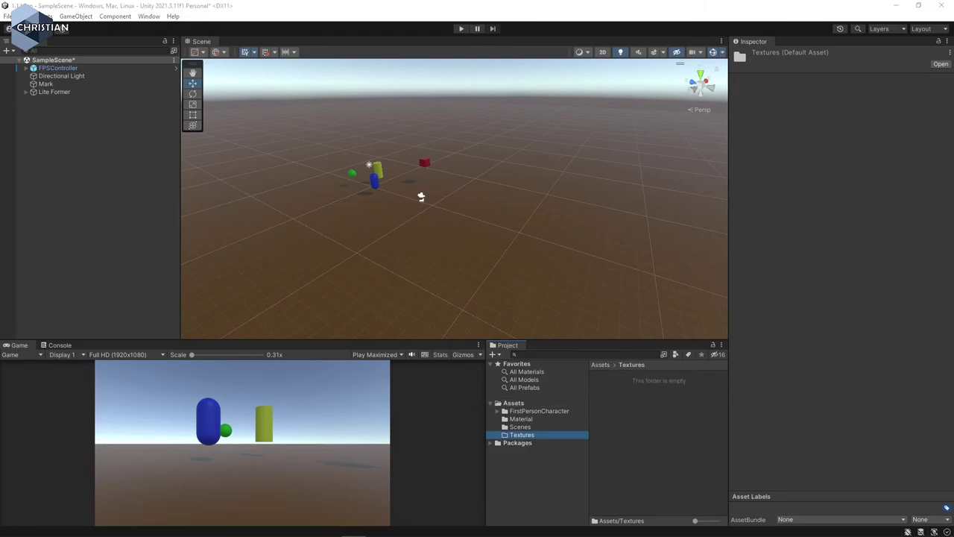
{"action": "left_click_drag", "start_coordinate": [640, 361], "coordinate": [666, 429]}
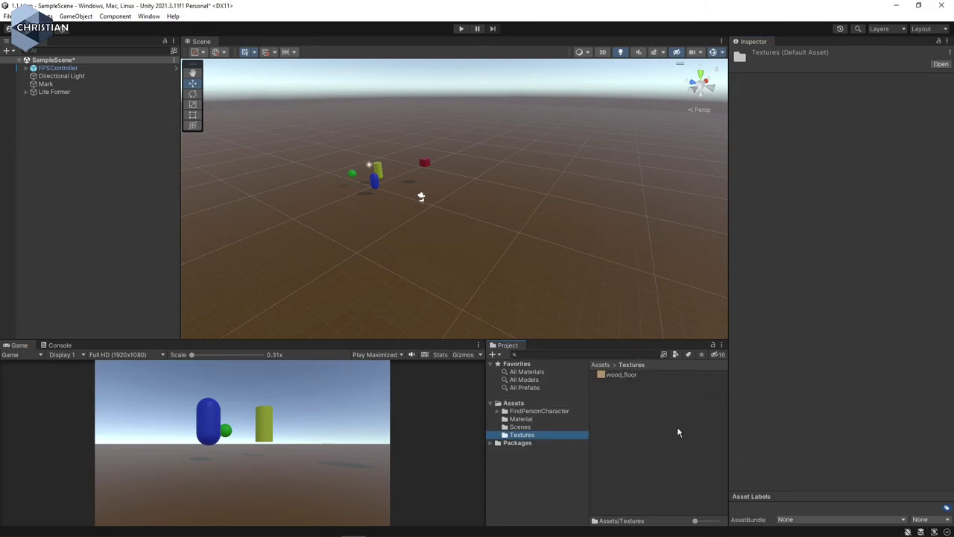
{"action": "left_click", "coordinate": [615, 375]}
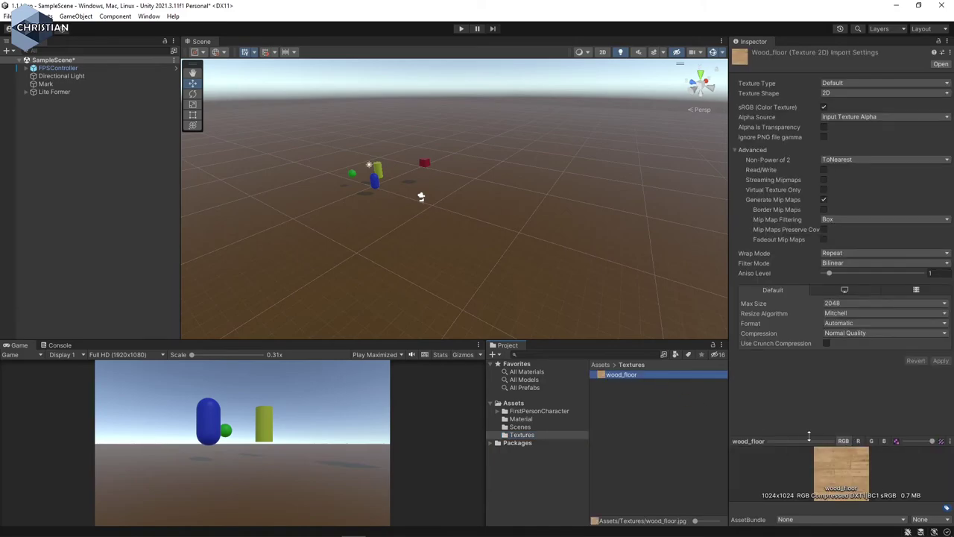
{"action": "left_click_drag", "start_coordinate": [803, 441], "coordinate": [789, 269]}
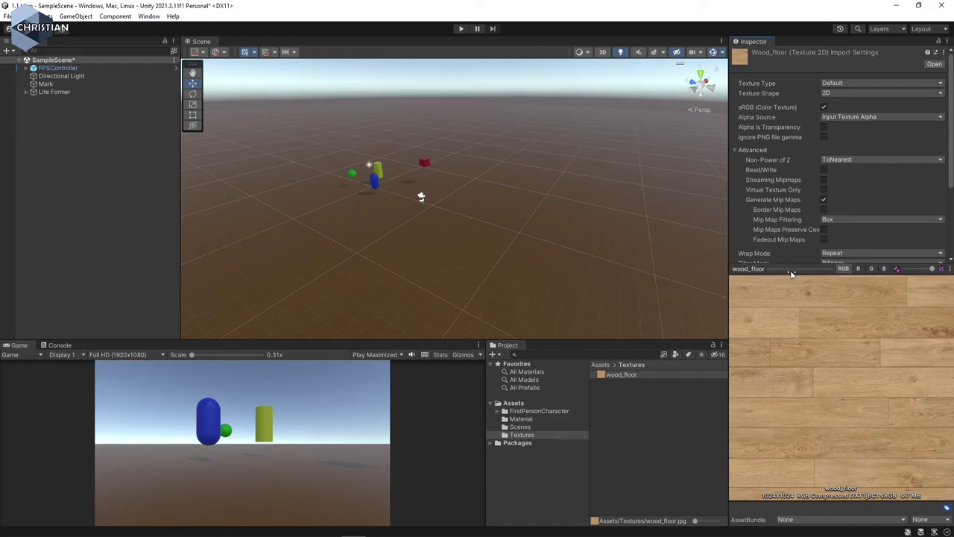
{"action": "left_click_drag", "start_coordinate": [790, 267], "coordinate": [804, 391]}
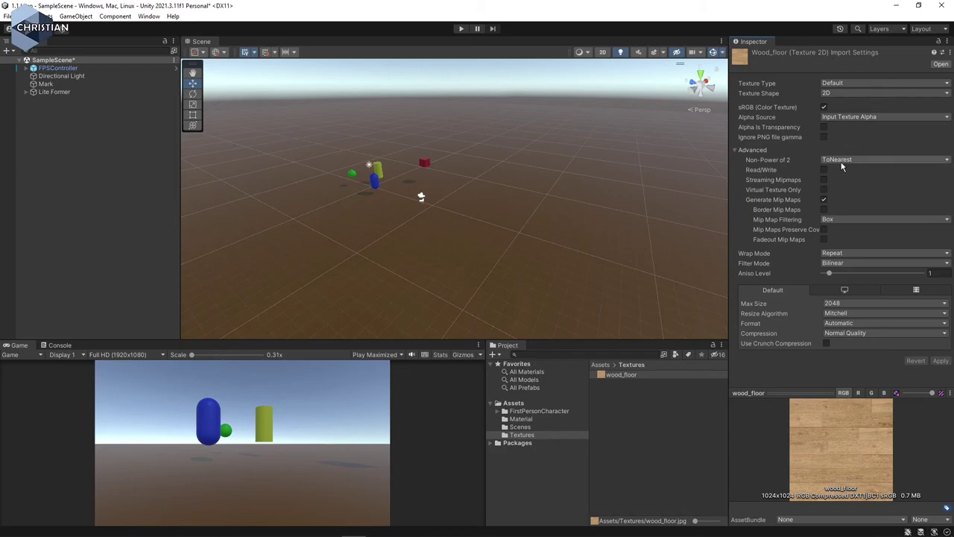
Apply the wood_floor texture to the ground plane and play-test the scene with the wooden floor.
{"action": "left_click", "coordinate": [621, 375]}
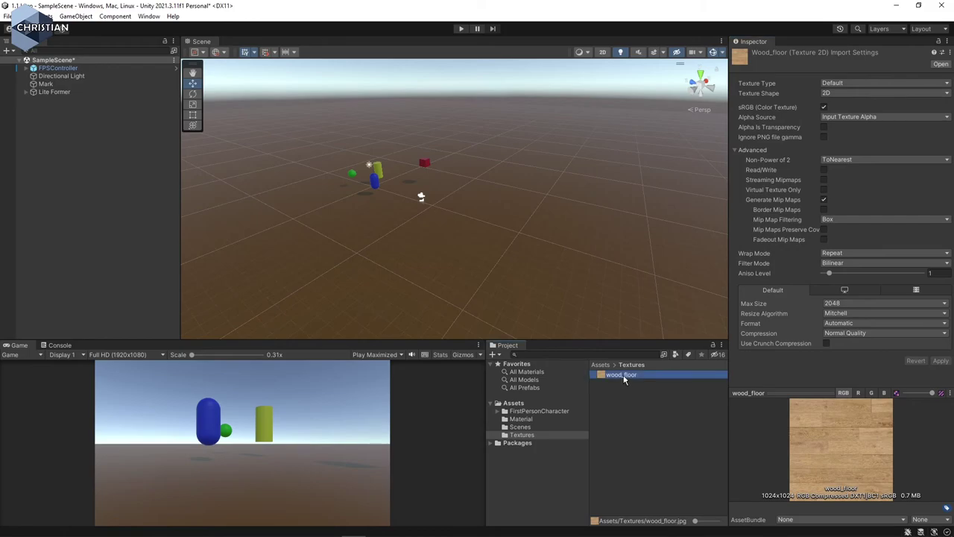
{"action": "left_click_drag", "start_coordinate": [625, 380], "coordinate": [535, 265]}
{"action": "left_click_drag", "start_coordinate": [509, 226], "coordinate": [510, 228]}
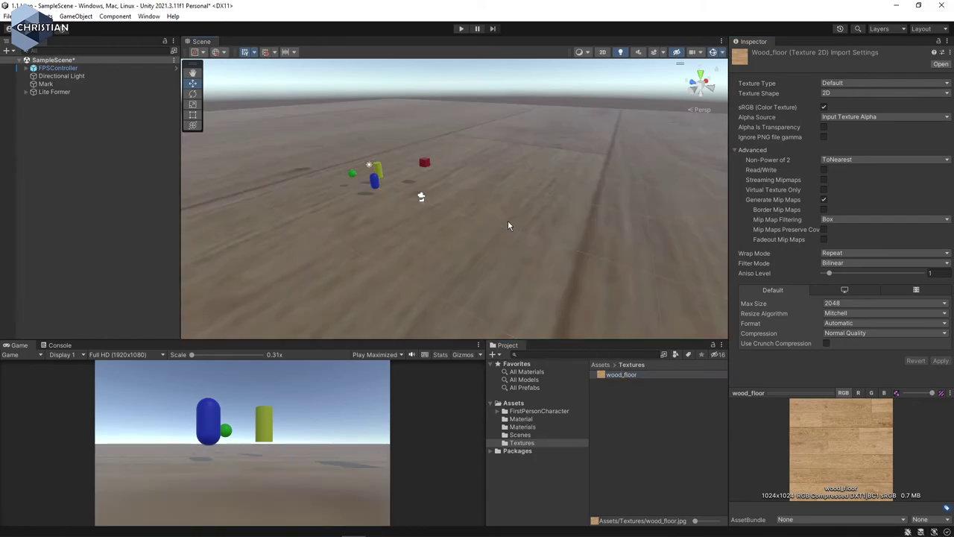
{"action": "scroll", "coordinate": [508, 222], "scroll_direction": "down", "scroll_amount": 10}
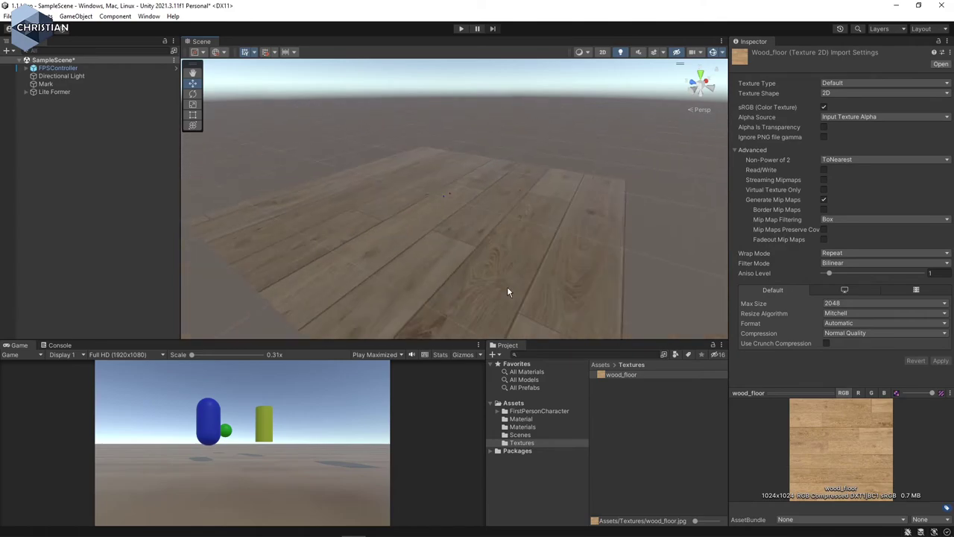
{"action": "scroll", "coordinate": [507, 291], "scroll_direction": "up", "scroll_amount": 5}
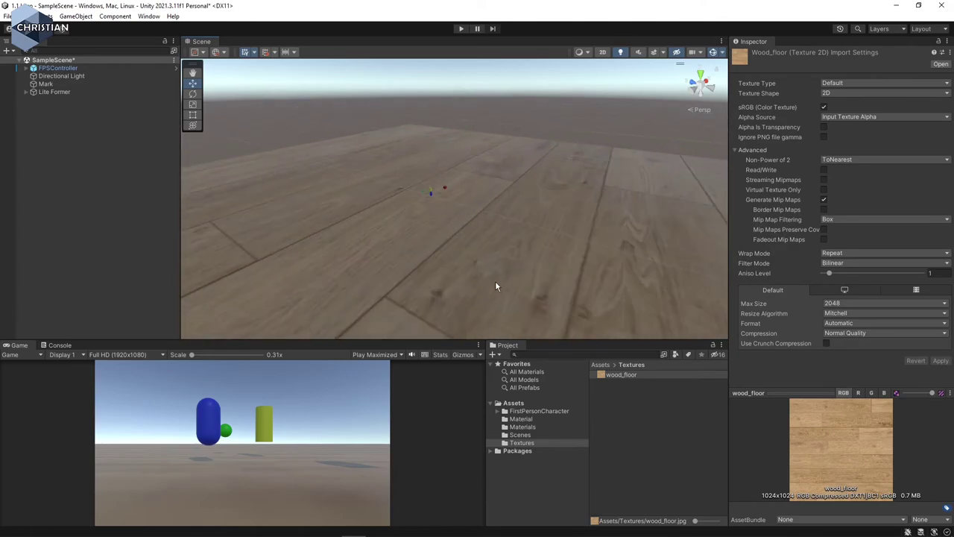
{"action": "left_click", "coordinate": [462, 29]}
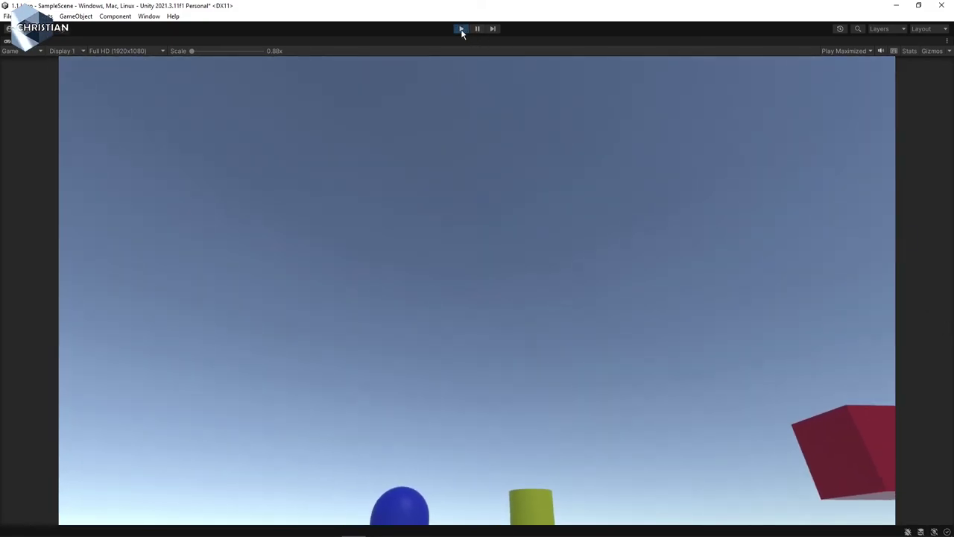
{"action": "left_click", "coordinate": [459, 28]}
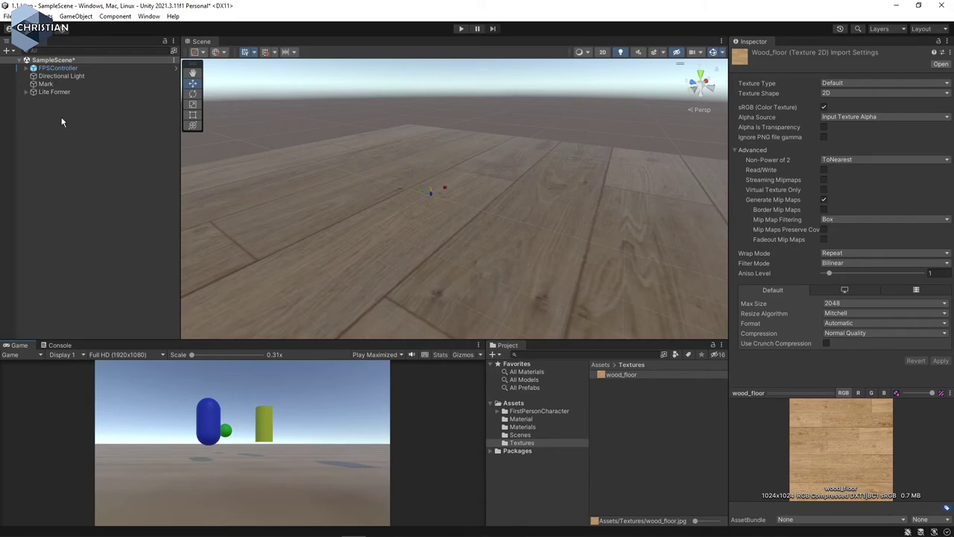
Find the ground plane's wood_floor material in the Materials folder and open its properties.
{"action": "left_click", "coordinate": [606, 240]}
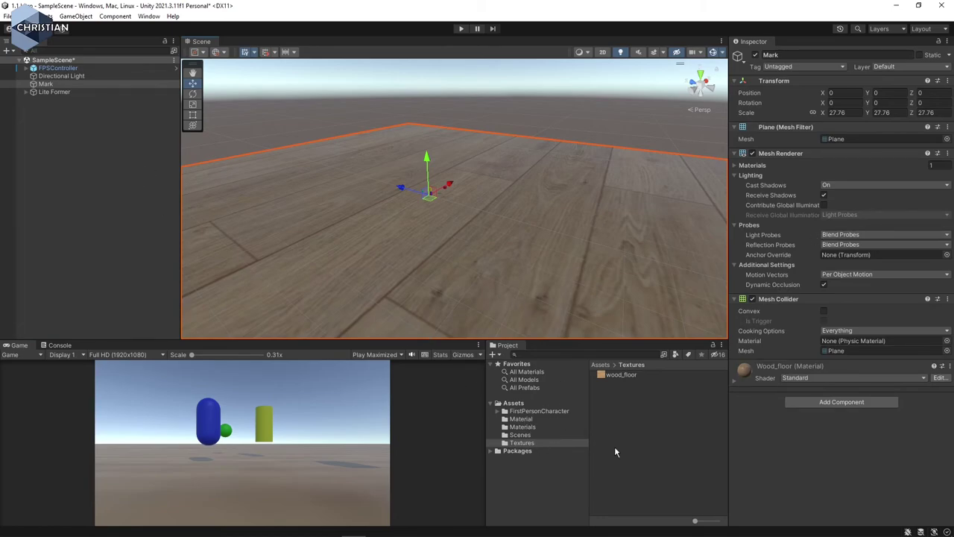
{"action": "left_click", "coordinate": [521, 419]}
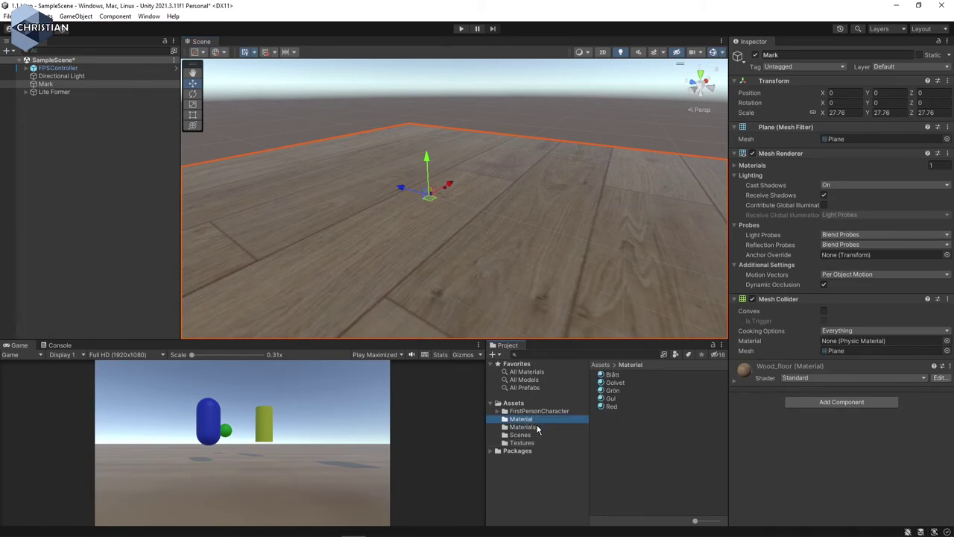
{"action": "left_click", "coordinate": [535, 428]}
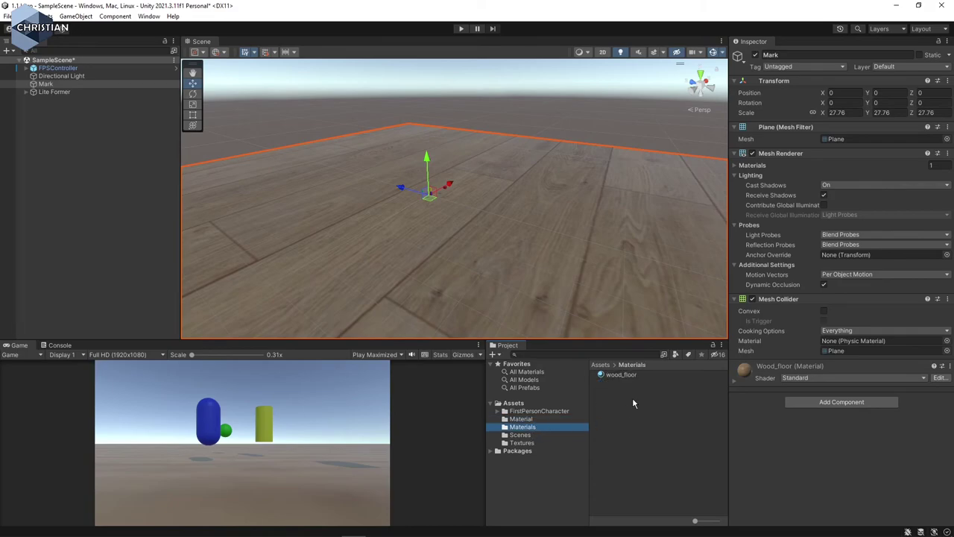
{"action": "left_click", "coordinate": [632, 376]}
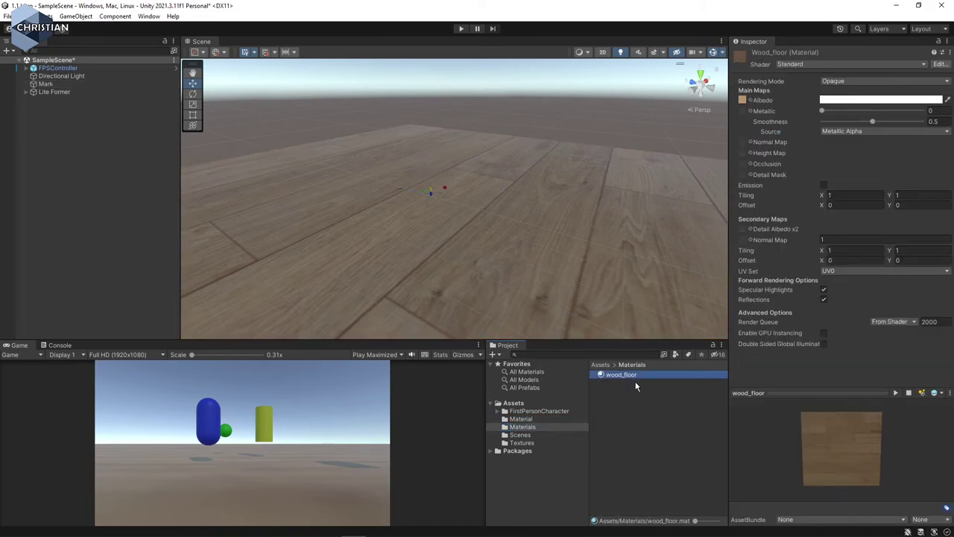
{"action": "scroll", "coordinate": [583, 263], "scroll_direction": "down", "scroll_amount": 6}
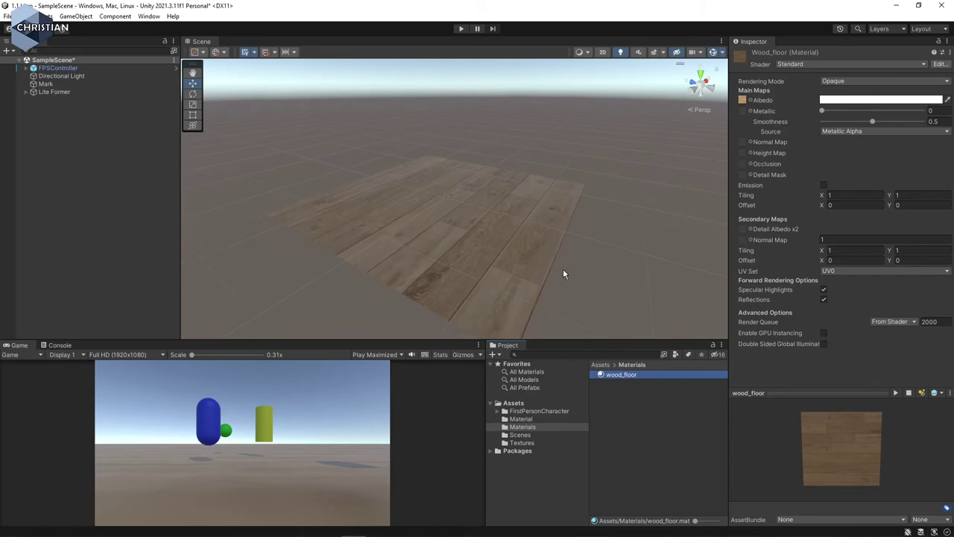
{"action": "scroll", "coordinate": [565, 274], "scroll_direction": "up", "scroll_amount": 2}
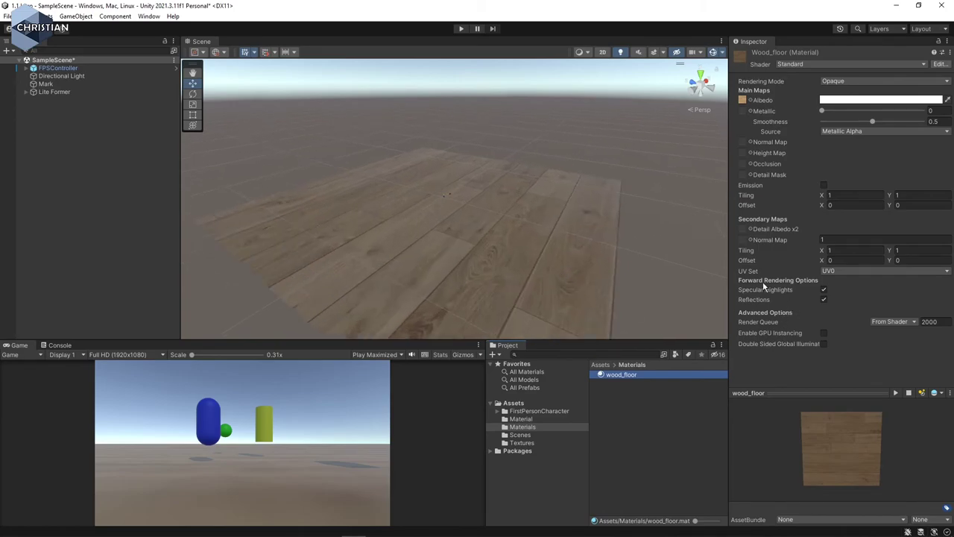
Set the wood_floor material's main Tiling to 100 in X and 100 in Y, leaving the secondary Tiling X at 1.
{"action": "mouse_move", "coordinate": [821, 252]}
{"action": "left_mouse_down"}
{"action": "mouse_move", "coordinate": [848, 253]}
{"action": "mouse_move", "coordinate": [819, 251]}
{"action": "left_mouse_up"}
{"action": "type", "text": "1"}
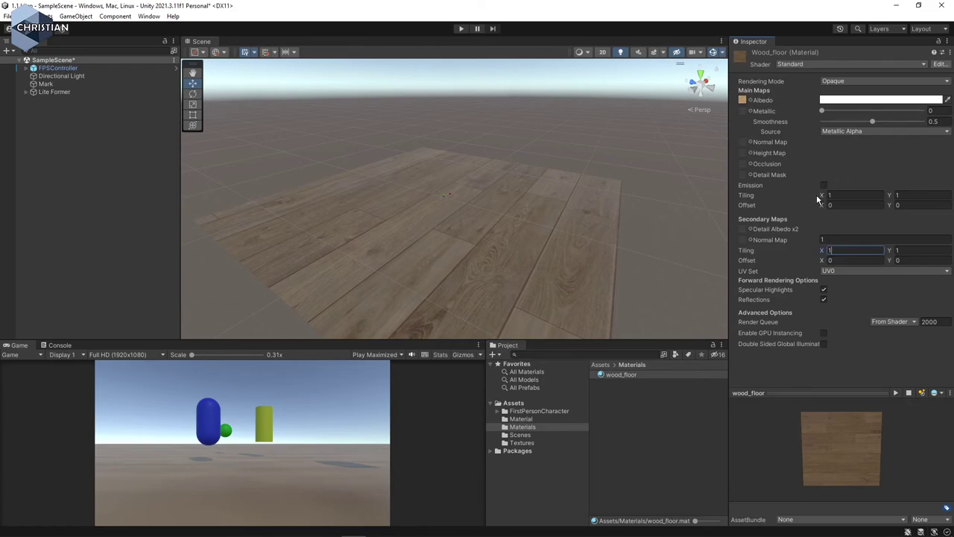
{"action": "left_click_drag", "start_coordinate": [825, 196], "coordinate": [905, 197]}
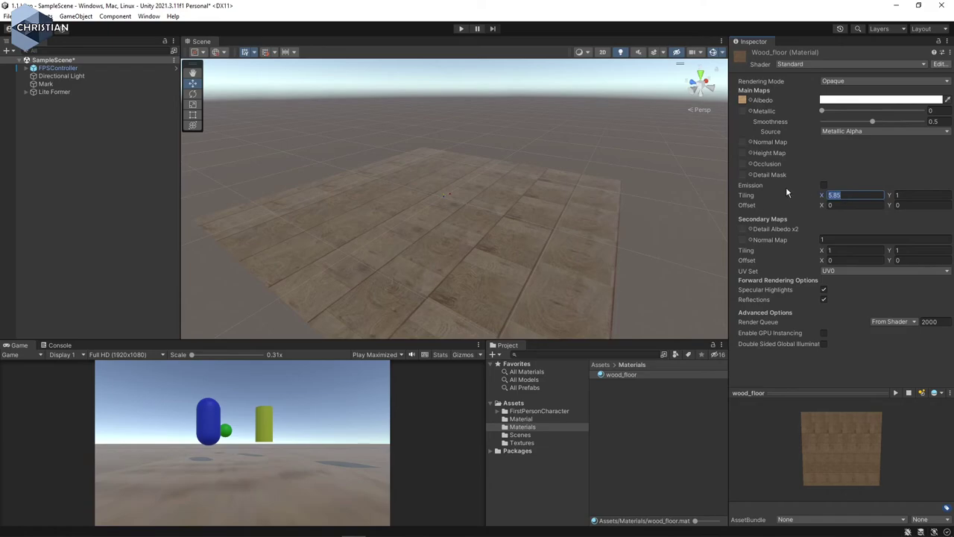
{"action": "type", "text": "100"}
{"action": "key", "text": "Tab"}
{"action": "type", "text": "100"}
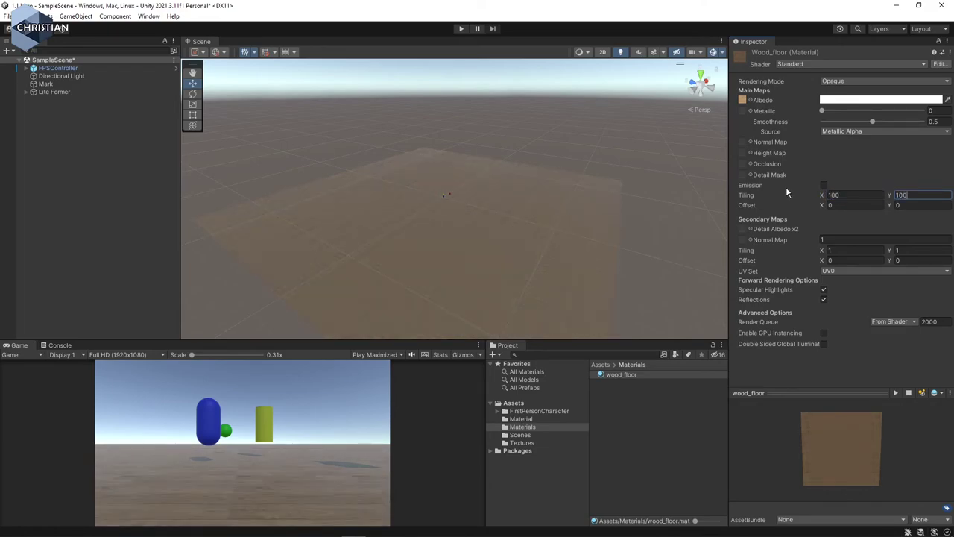
{"action": "scroll", "coordinate": [519, 235], "scroll_direction": "up", "scroll_amount": 10}
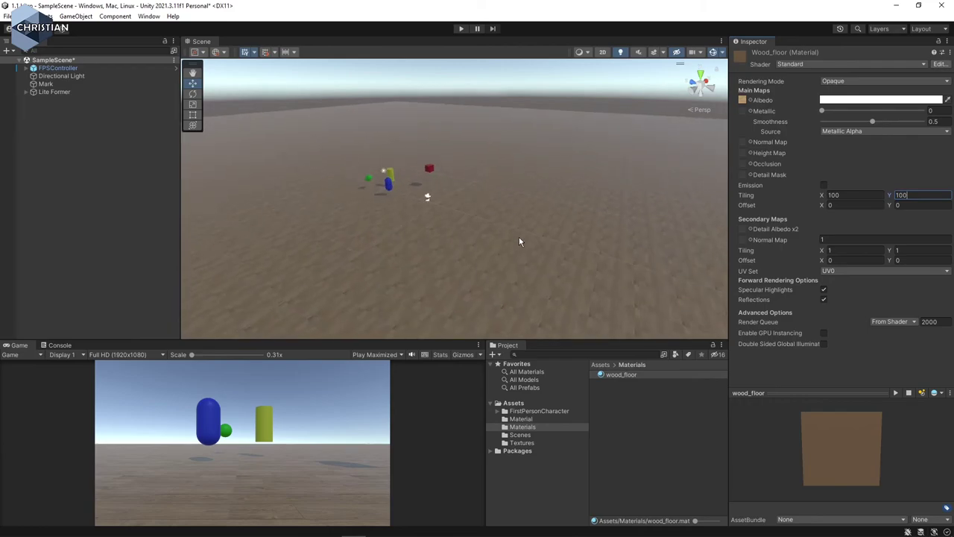
Play-test the scene with the retiled floor, stop it, and review the floor in the Scene view.
{"action": "left_click", "coordinate": [461, 28]}
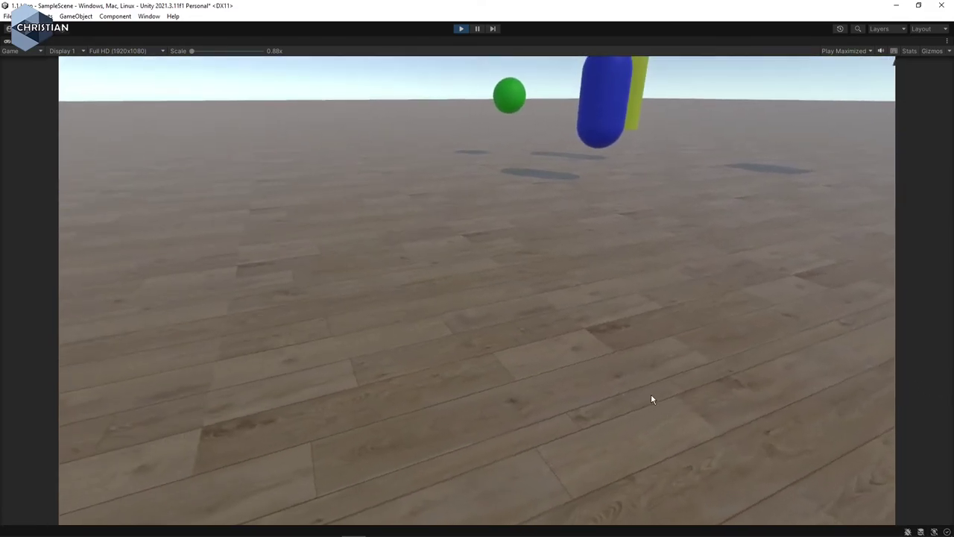
{"action": "key", "text": "w"}
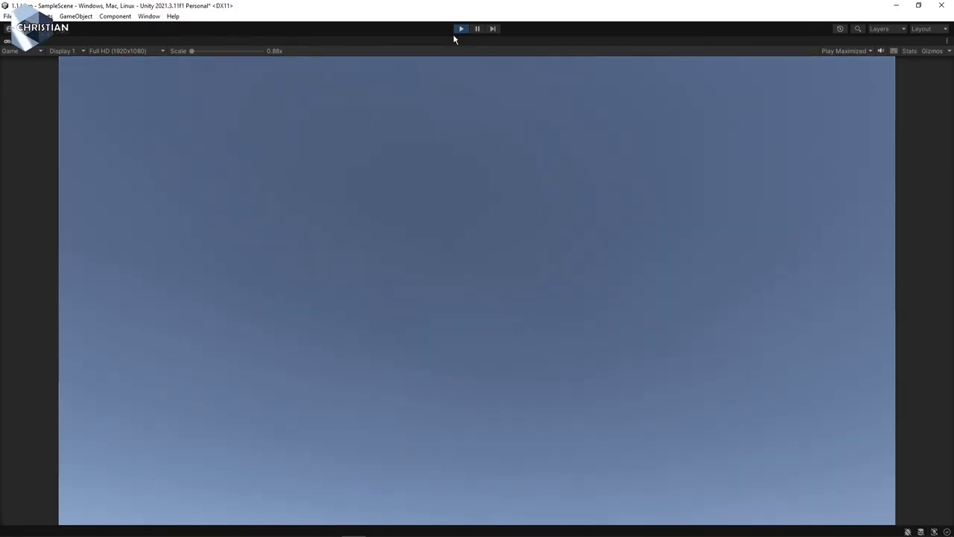
{"action": "left_click", "coordinate": [460, 29]}
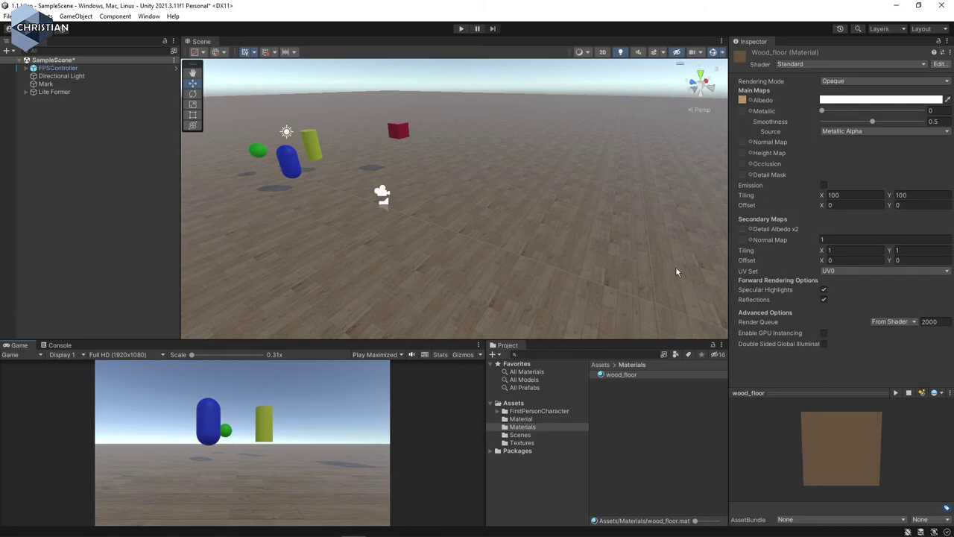
{"action": "scroll", "coordinate": [497, 259], "scroll_direction": "up", "scroll_amount": 4}
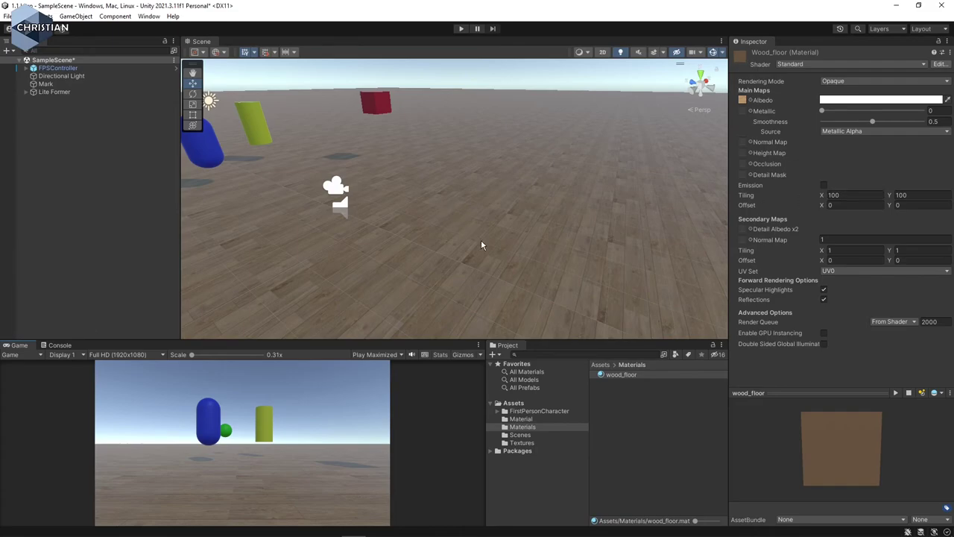
{"action": "scroll", "coordinate": [481, 244], "scroll_direction": "down", "scroll_amount": 5}
{"action": "scroll", "coordinate": [475, 246], "scroll_direction": "up", "scroll_amount": 4}
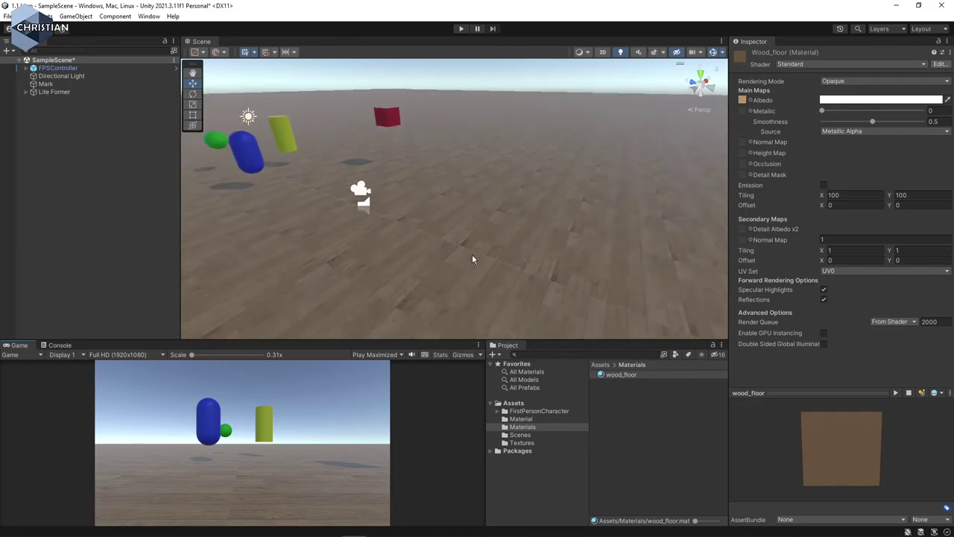
{"action": "scroll", "coordinate": [472, 259], "scroll_direction": "down", "scroll_amount": 1}
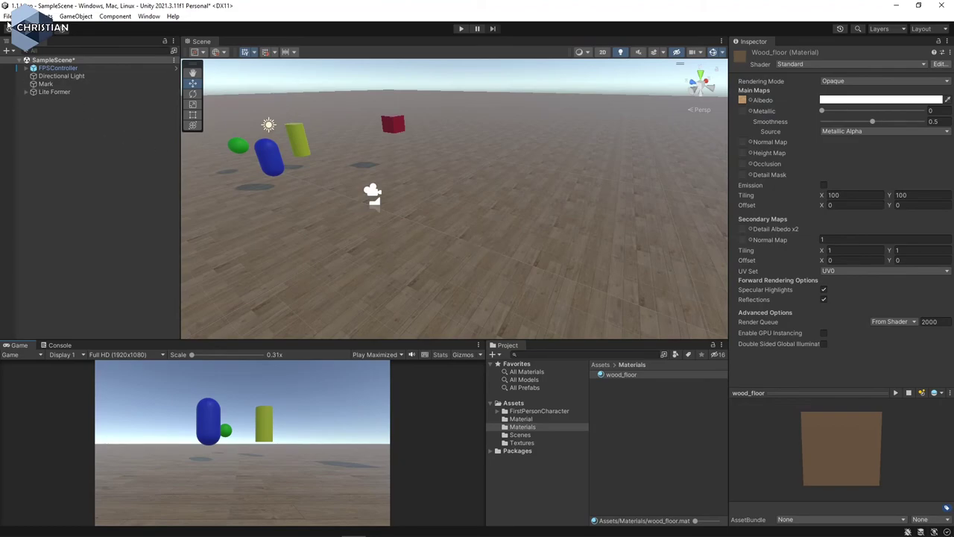
Open the Build Settings, add the open scene to the build, and check the Windows target platform.
{"action": "left_click", "coordinate": [5, 18]}
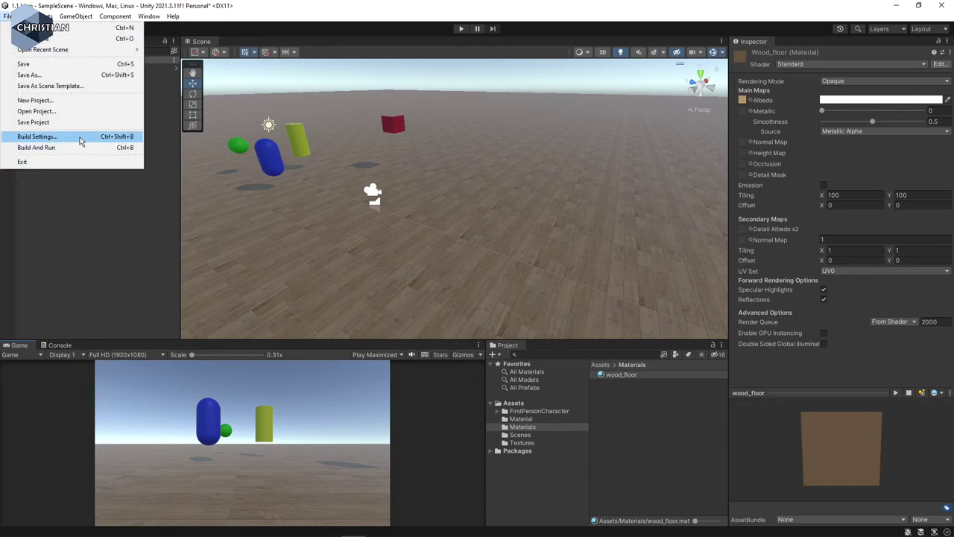
{"action": "left_click", "coordinate": [80, 137]}
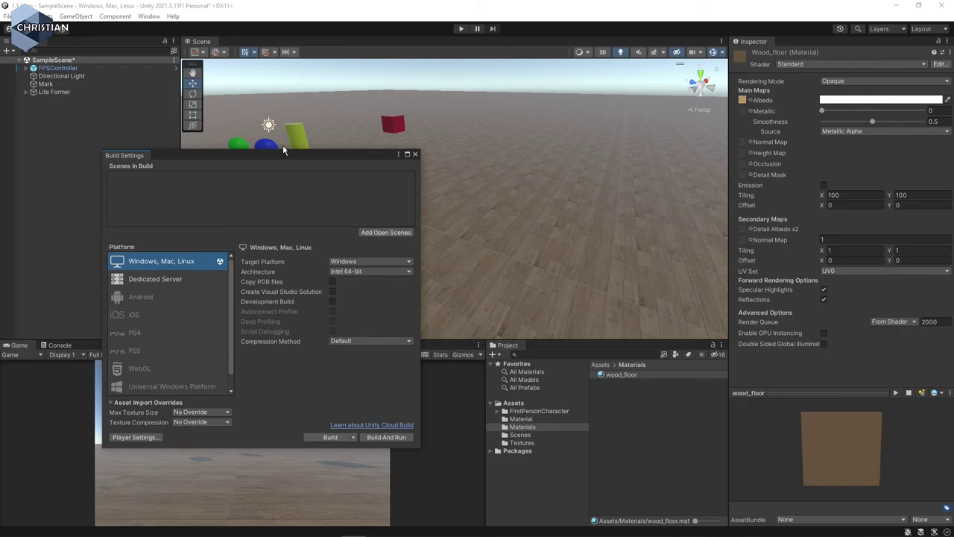
{"action": "left_click_drag", "start_coordinate": [283, 158], "coordinate": [416, 123]}
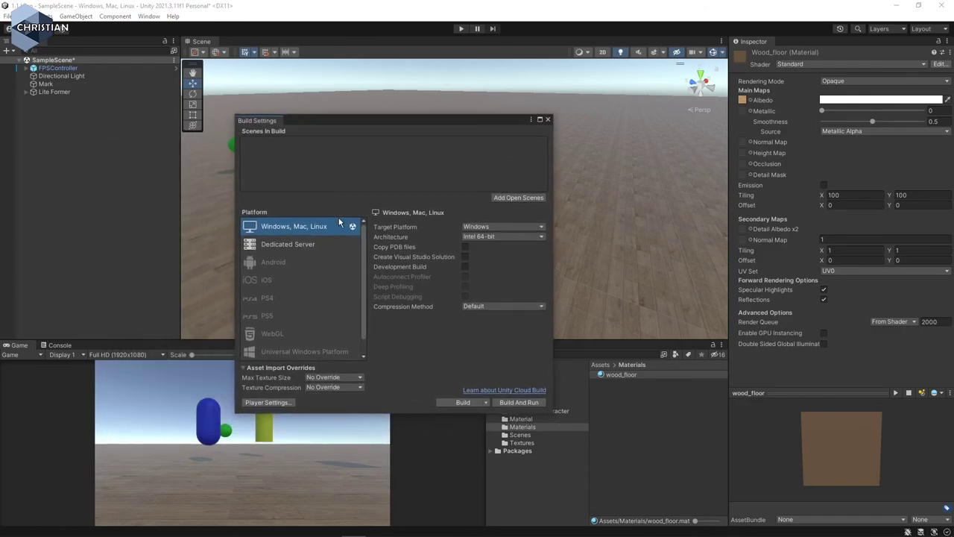
{"action": "left_click", "coordinate": [520, 199]}
{"action": "left_click", "coordinate": [495, 230]}
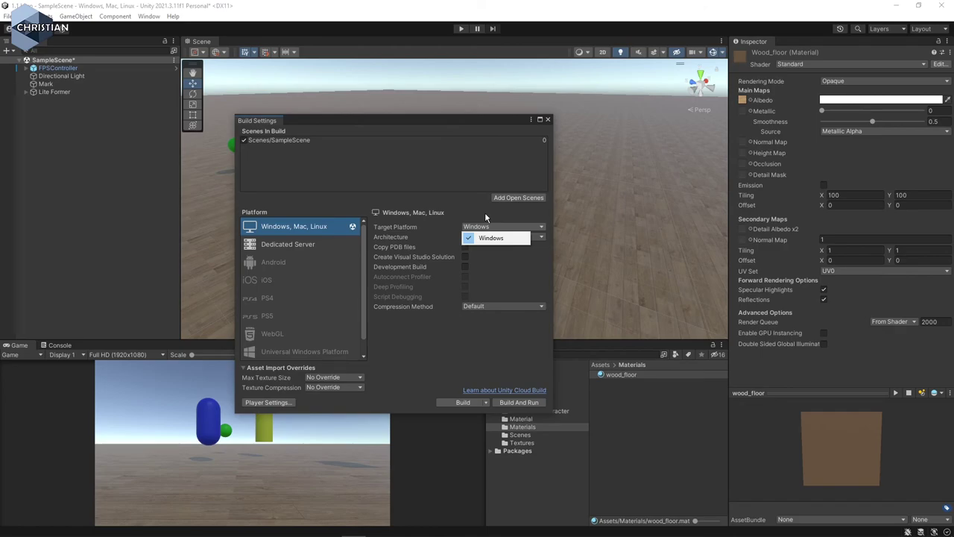
{"action": "left_click", "coordinate": [514, 219]}
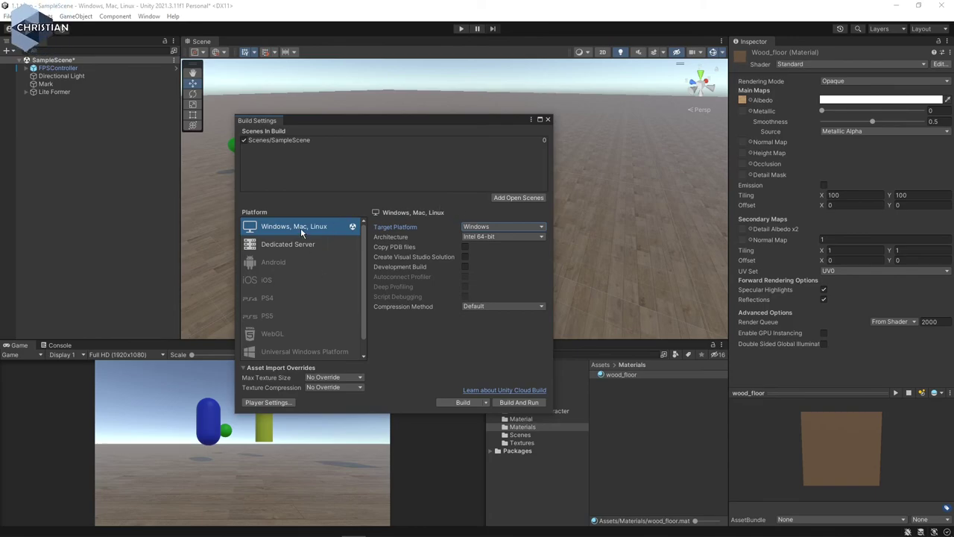
Inspect the Android, iOS and PS5 build platforms, and return to Windows, Mac, Linux with Intel 64-bit architecture.
{"action": "left_click", "coordinate": [279, 268]}
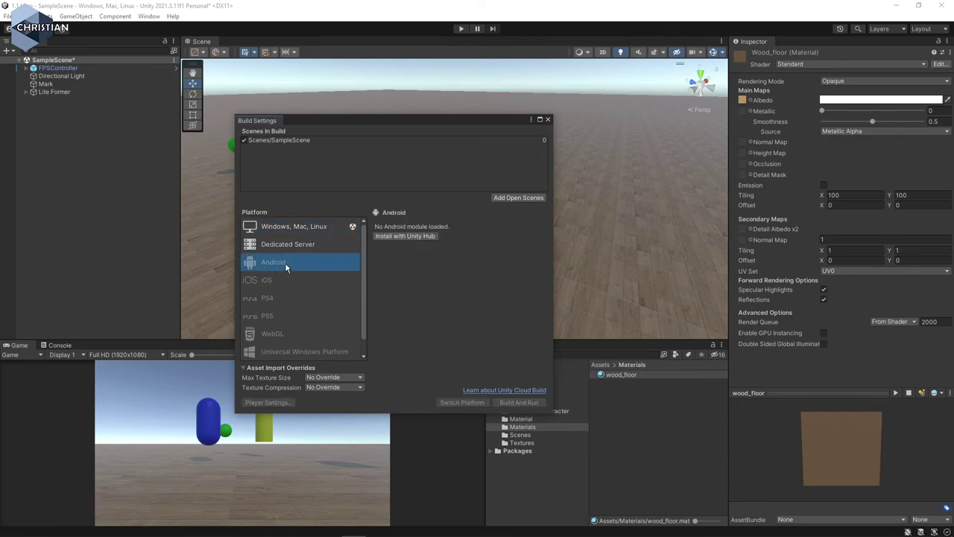
{"action": "left_click", "coordinate": [274, 282]}
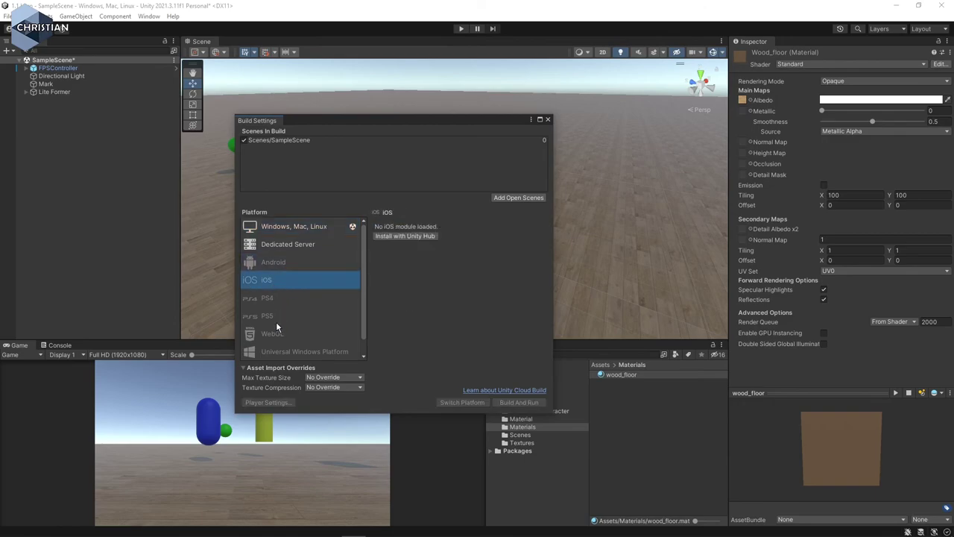
{"action": "left_click", "coordinate": [275, 318]}
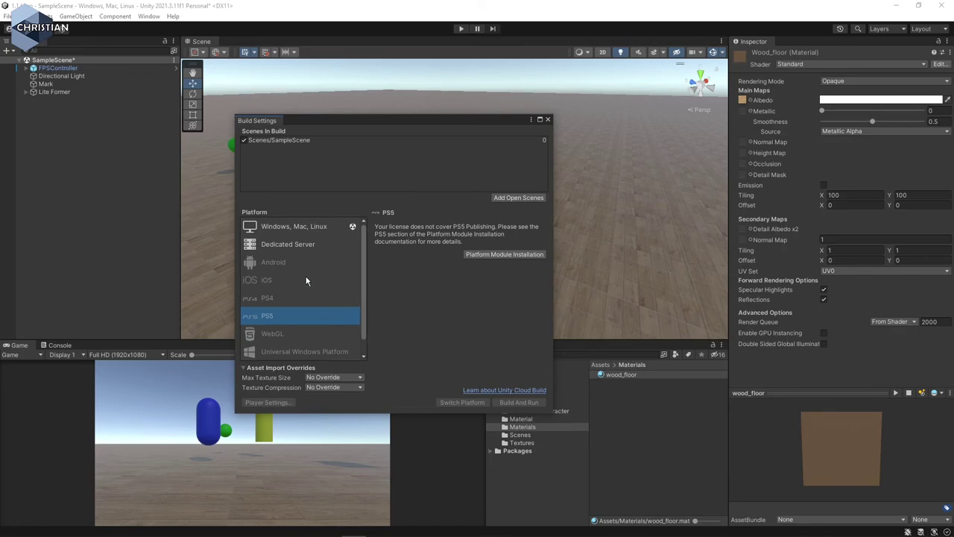
{"action": "left_click", "coordinate": [300, 230]}
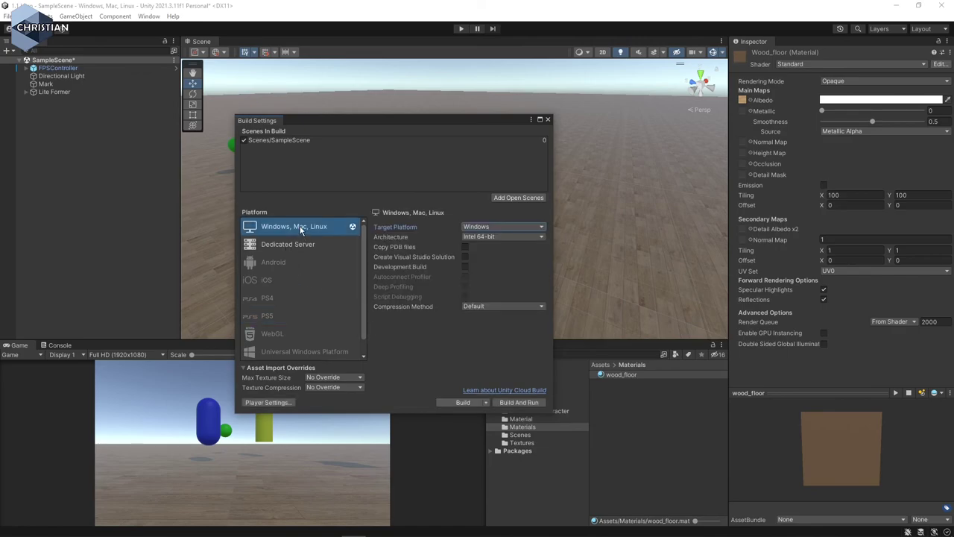
{"action": "left_click", "coordinate": [481, 239]}
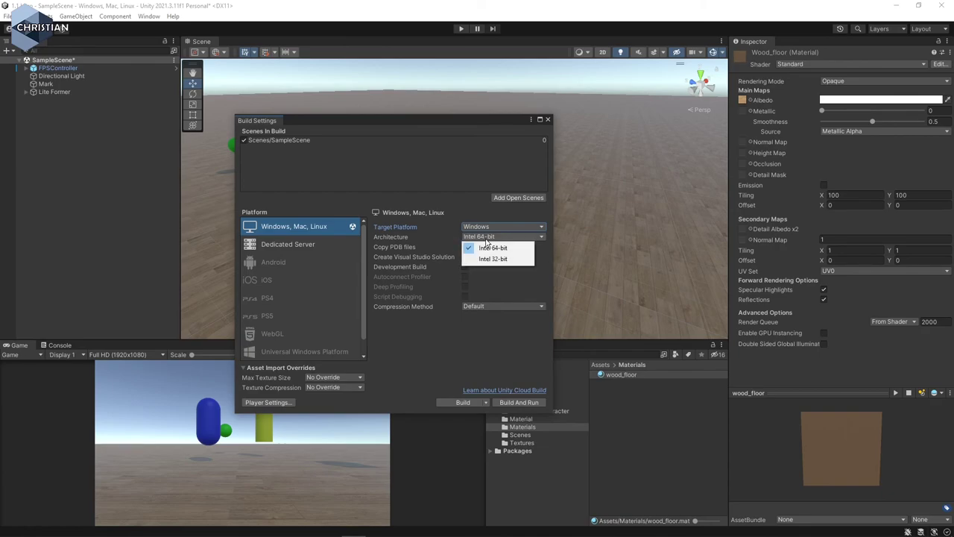
{"action": "left_click", "coordinate": [505, 251]}
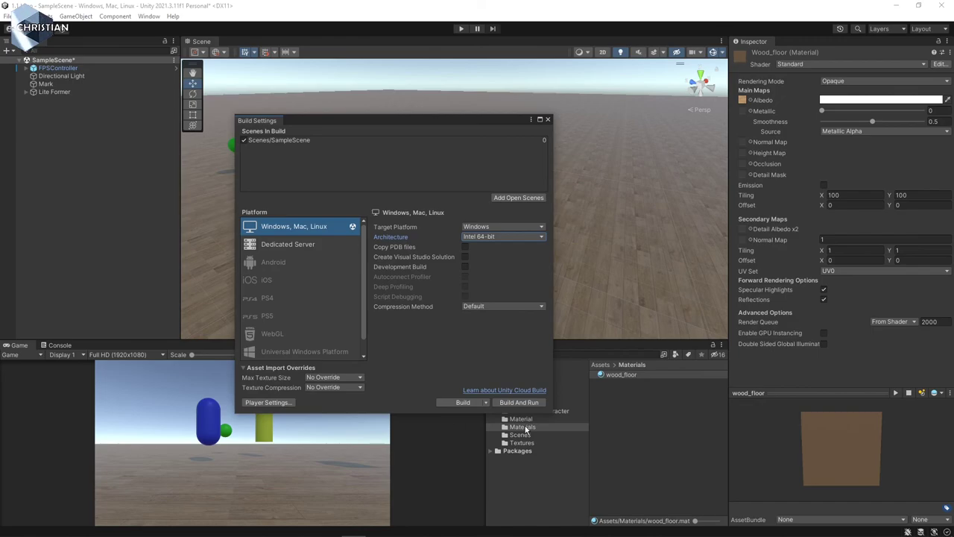
Start the build and try to use a folder named Spelet on the desktop (Skrivbord) as its destination.
{"action": "left_click", "coordinate": [461, 404]}
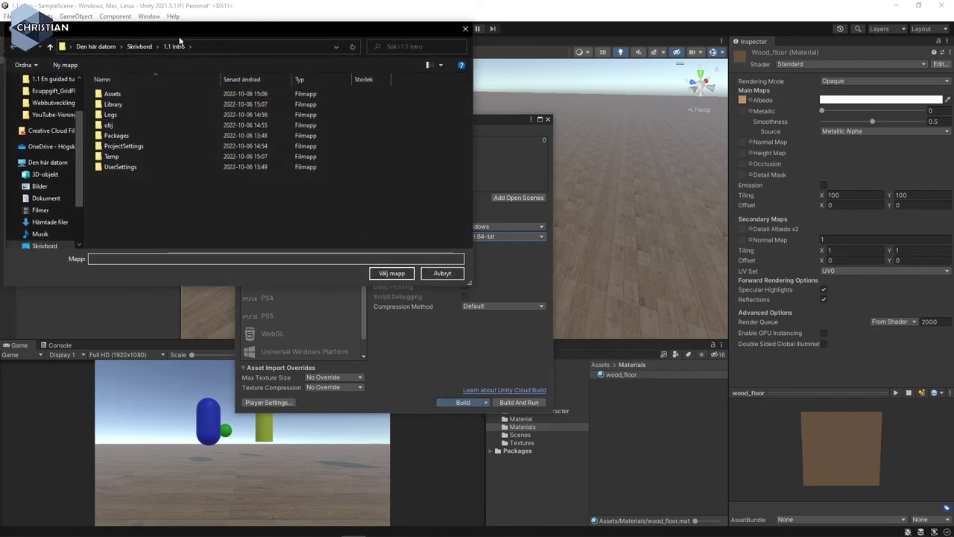
{"action": "left_click", "coordinate": [144, 49]}
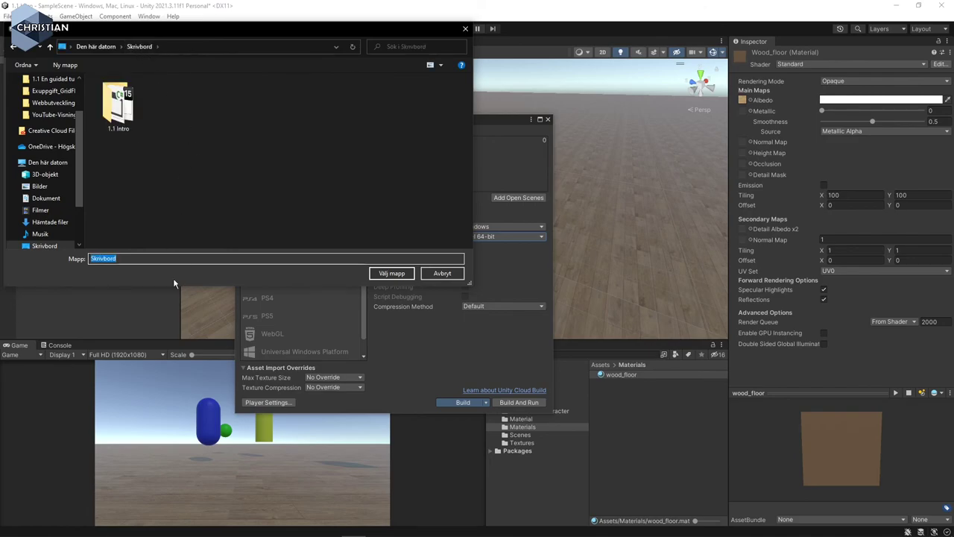
{"action": "type", "text": "Spelet"}
{"action": "left_click", "coordinate": [395, 273]}
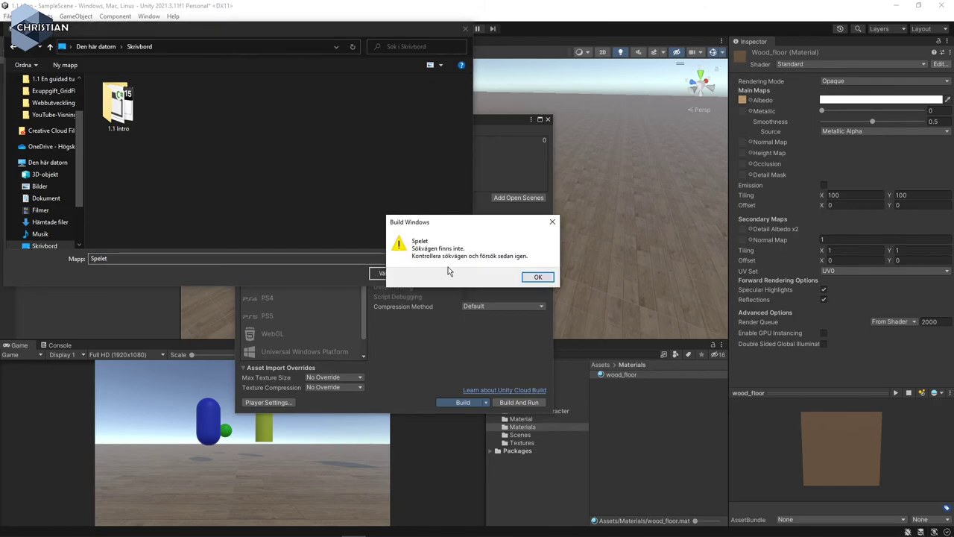
{"action": "left_click", "coordinate": [539, 277]}
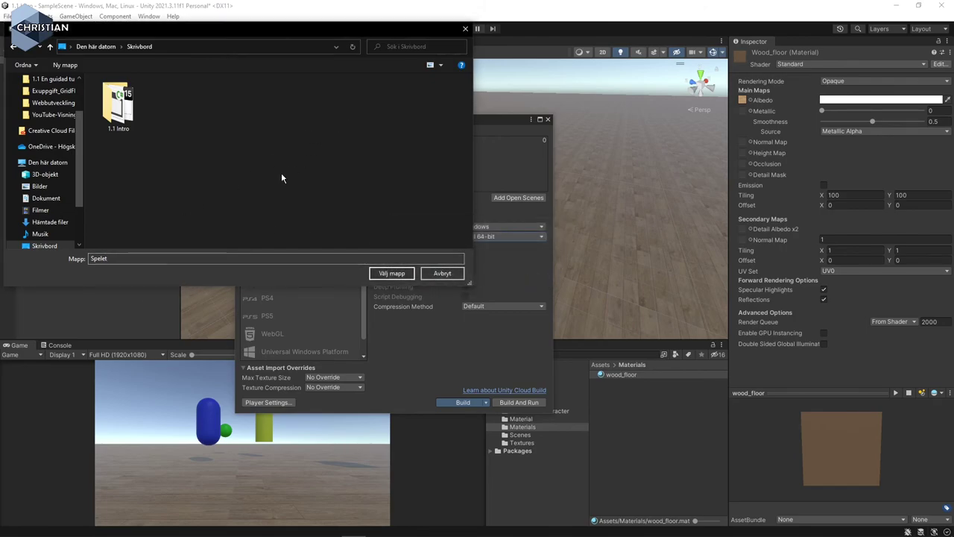
Try to use a folder named Builds on the desktop as the build destination instead.
{"action": "left_click", "coordinate": [129, 258]}
{"action": "key", "text": "BackSpace"}
{"action": "key", "text": "BackSpace"}
{"action": "key", "text": "BackSpace"}
{"action": "key", "text": "BackSpace"}
{"action": "key", "text": "BackSpace"}
{"action": "key", "text": "BackSpace"}
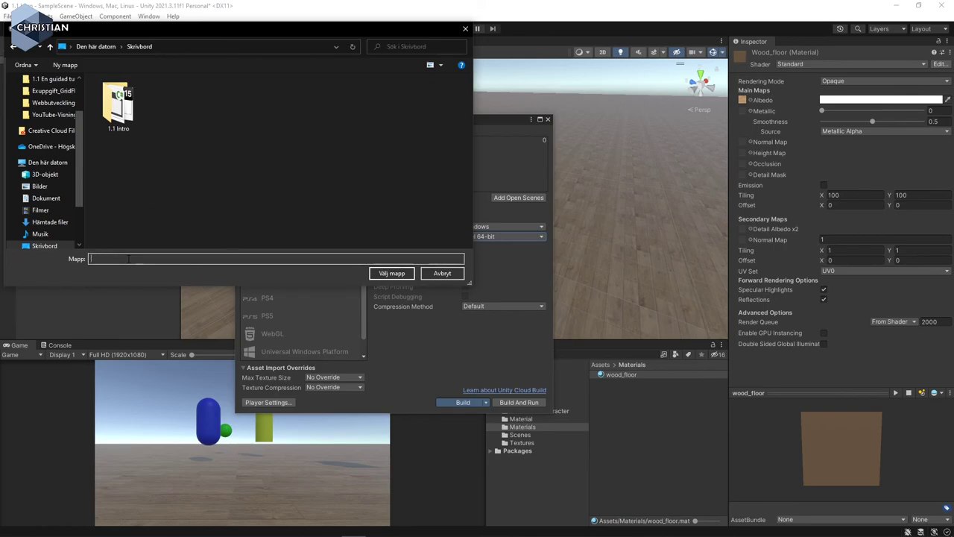
{"action": "type", "text": "Builds"}
{"action": "key", "text": "Return"}
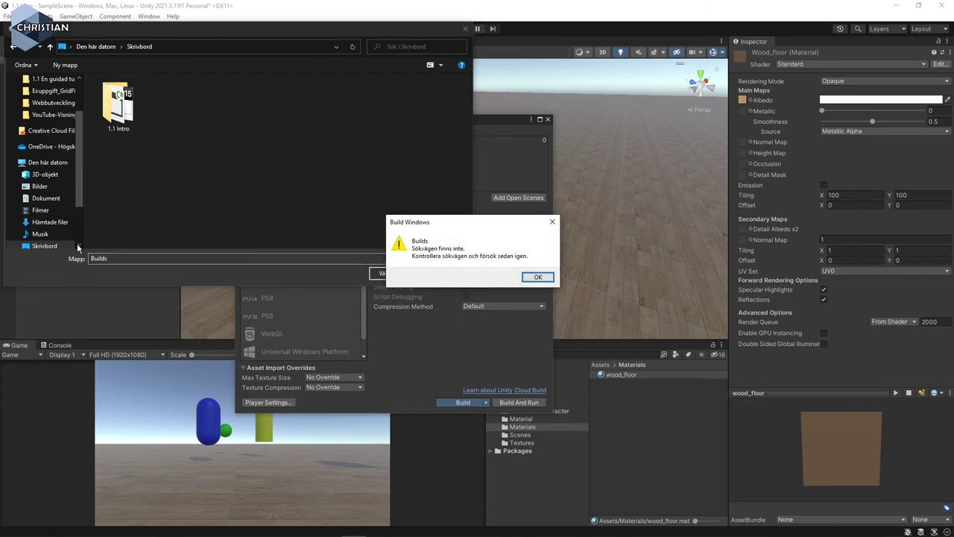
{"action": "key", "text": "Return"}
Dismiss the path warning and create a new folder named Spelet on the desktop (Skrivbord).
{"action": "left_click", "coordinate": [191, 182]}
{"action": "right_click", "coordinate": [175, 172]}
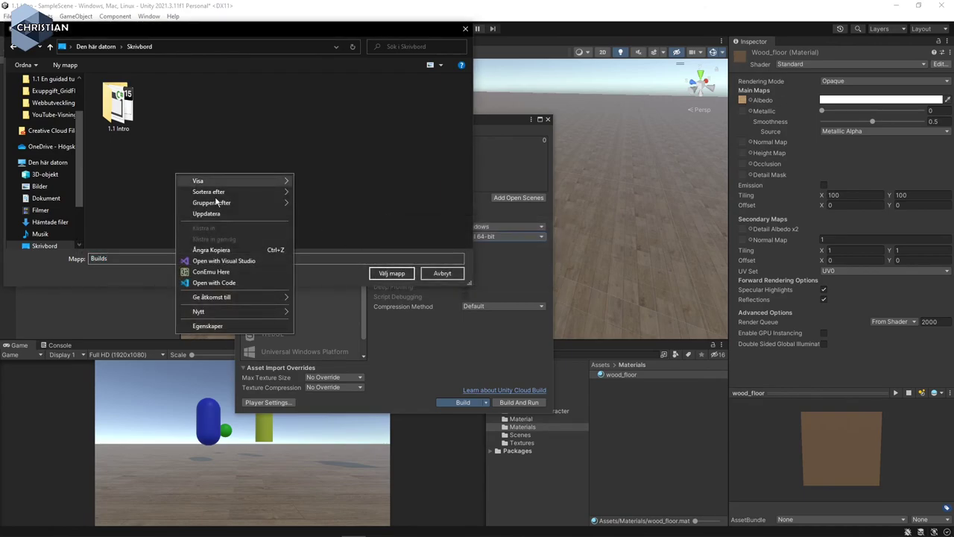
{"action": "mouse_move", "coordinate": [225, 306]}
{"action": "left_click", "coordinate": [347, 313]}
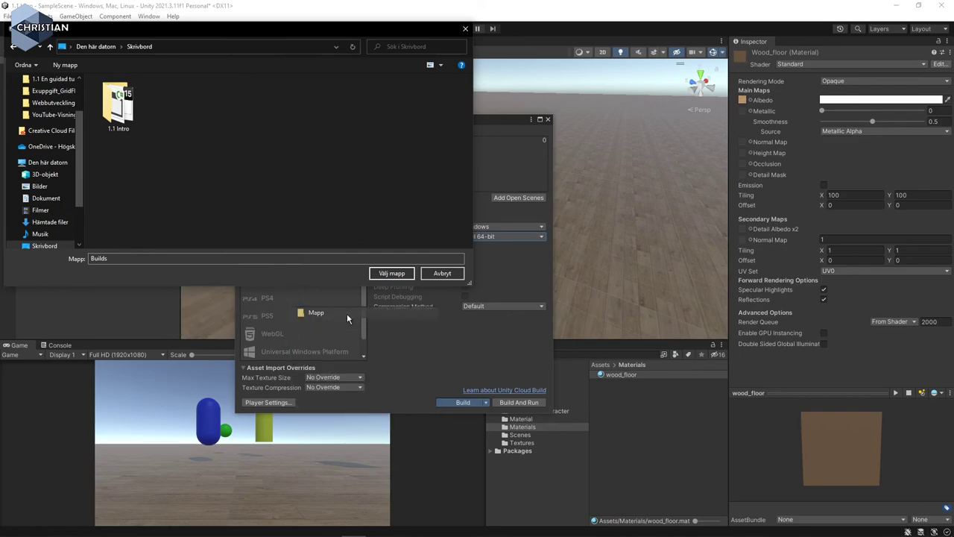
{"action": "type", "text": "Spelet"}
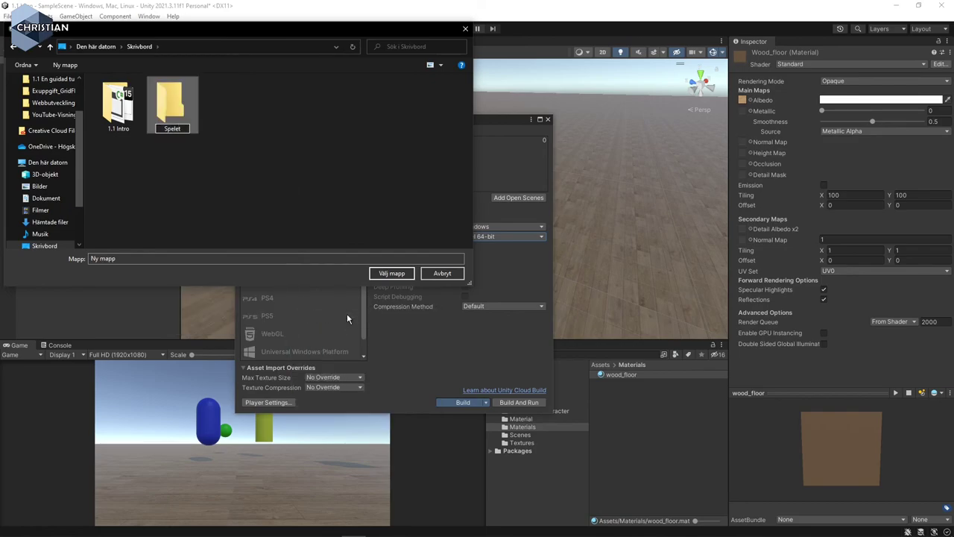
{"action": "key", "text": "Return"}
Build the game into the Spelet folder, saving the modified SampleScene so its changes are included.
{"action": "double_click", "coordinate": [187, 112]}
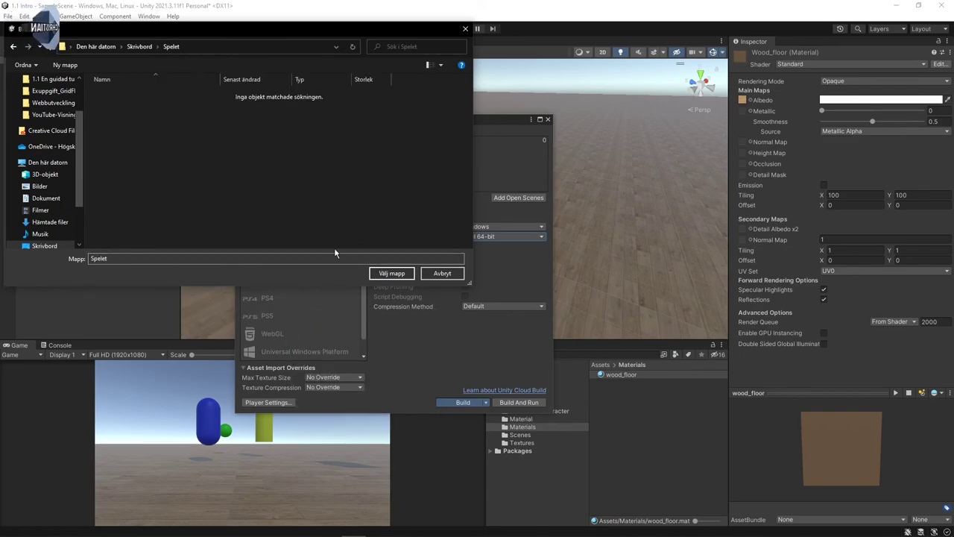
{"action": "left_click", "coordinate": [401, 274]}
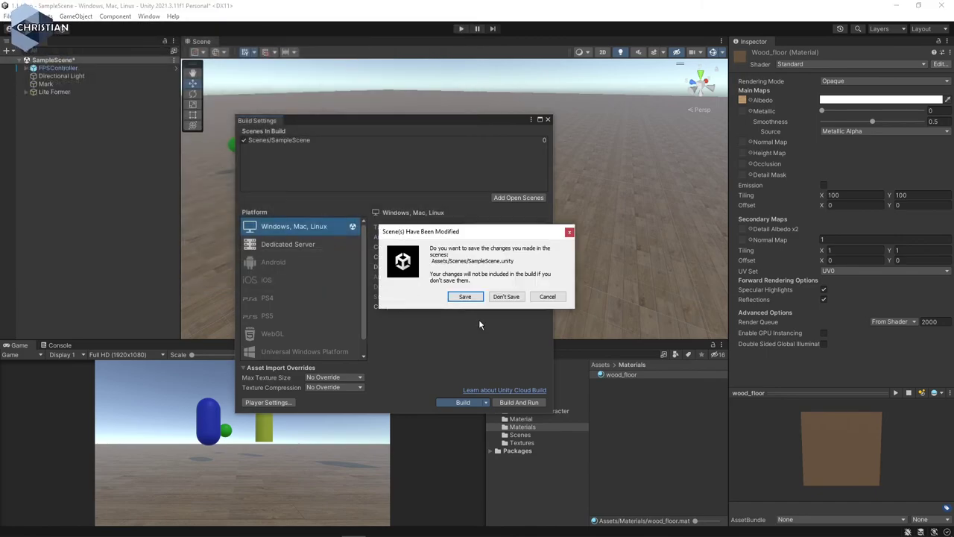
{"action": "left_click", "coordinate": [466, 296]}
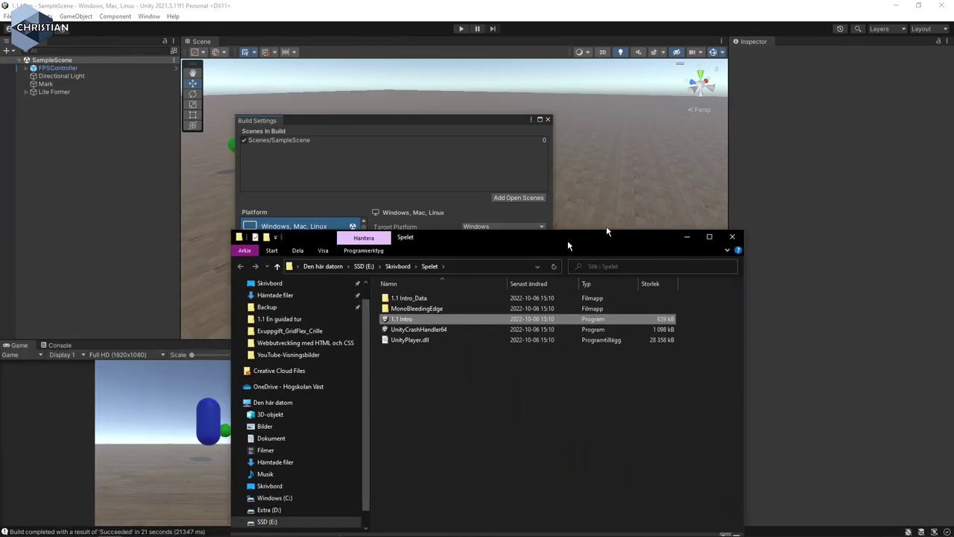
Examine the build output in File Explorer, including where the Spelet folder sits on the desktop and which files it contains.
{"action": "left_click_drag", "start_coordinate": [606, 226], "coordinate": [577, 69]}
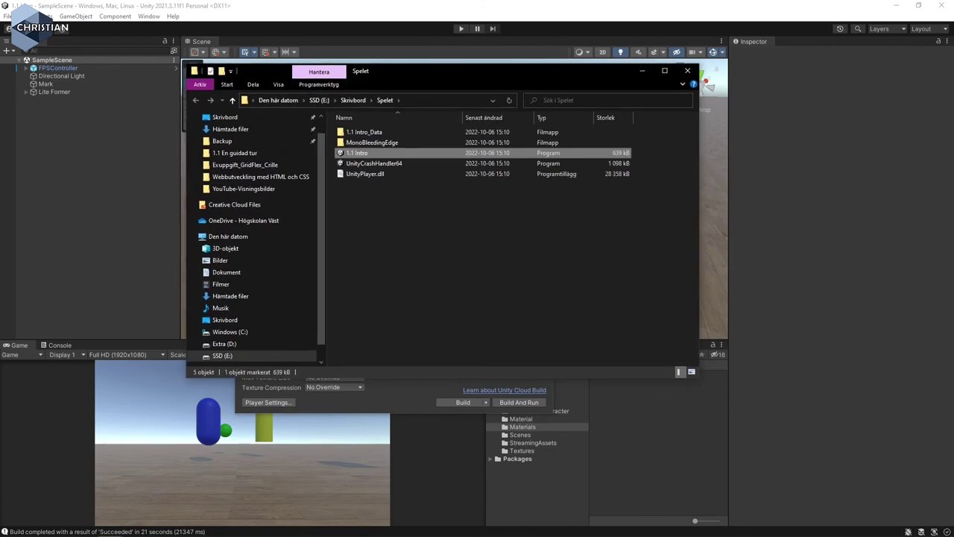
{"action": "left_click", "coordinate": [445, 238]}
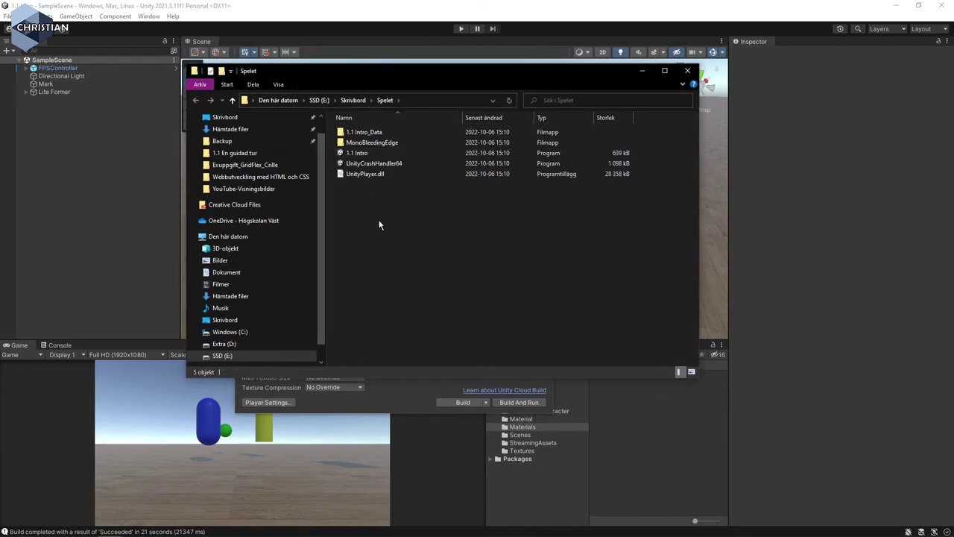
{"action": "left_click", "coordinate": [353, 100]}
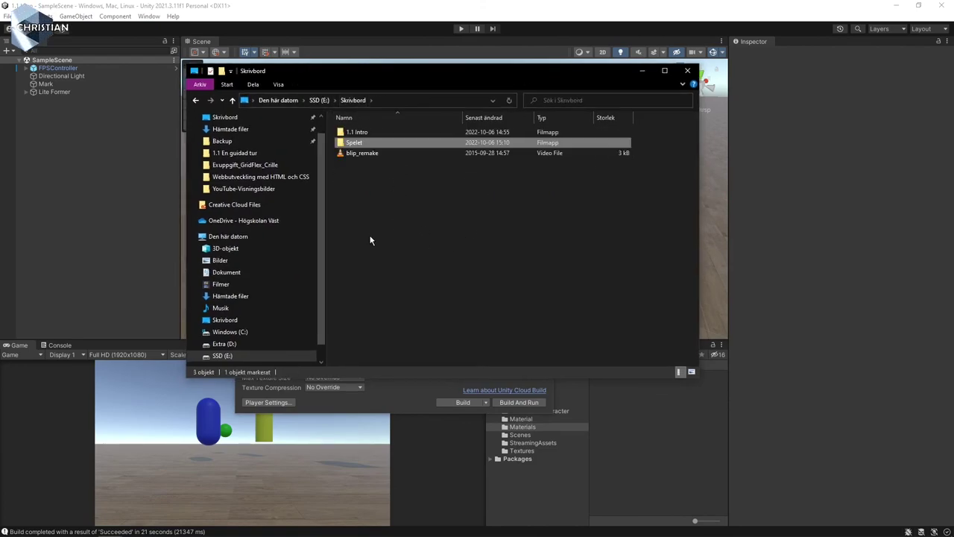
{"action": "double_click", "coordinate": [354, 142]}
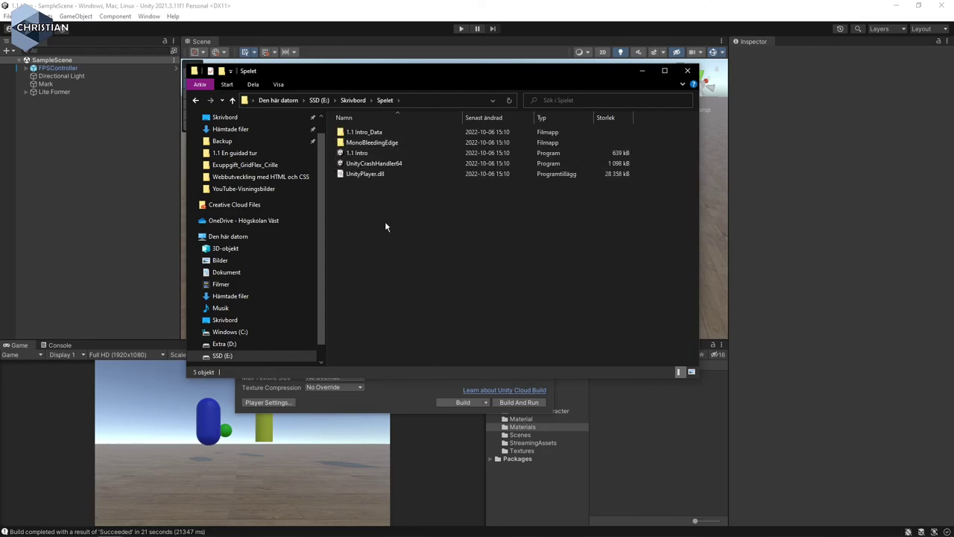
Launch the built game by running the 1.1 Intro program in the Spelet folder.
{"action": "left_click", "coordinate": [372, 156]}
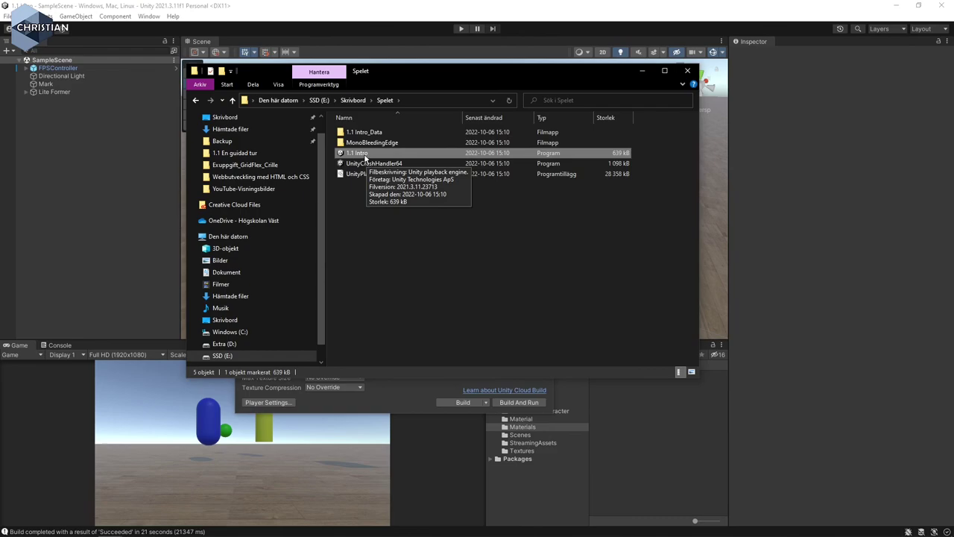
{"action": "left_click", "coordinate": [483, 252]}
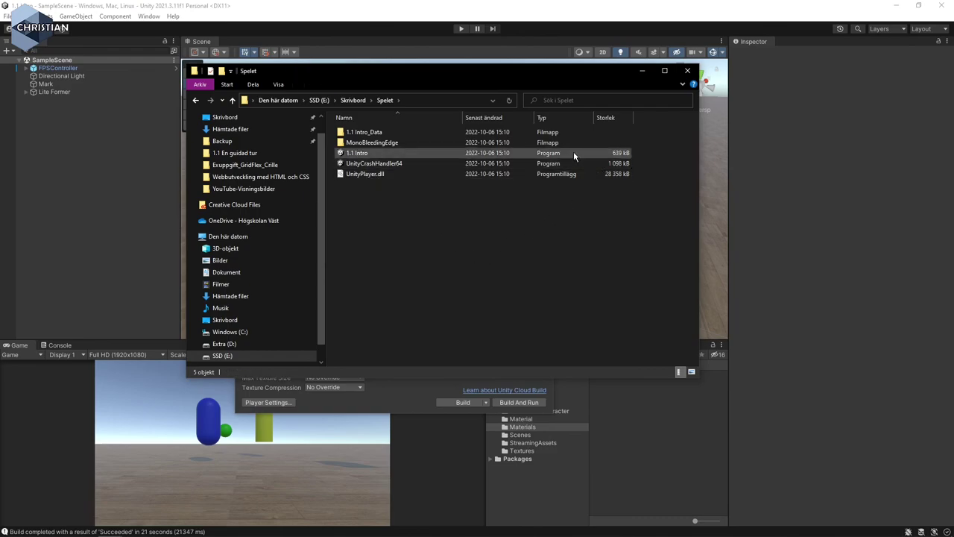
{"action": "left_click", "coordinate": [361, 153]}
{"action": "double_click", "coordinate": [361, 153]}
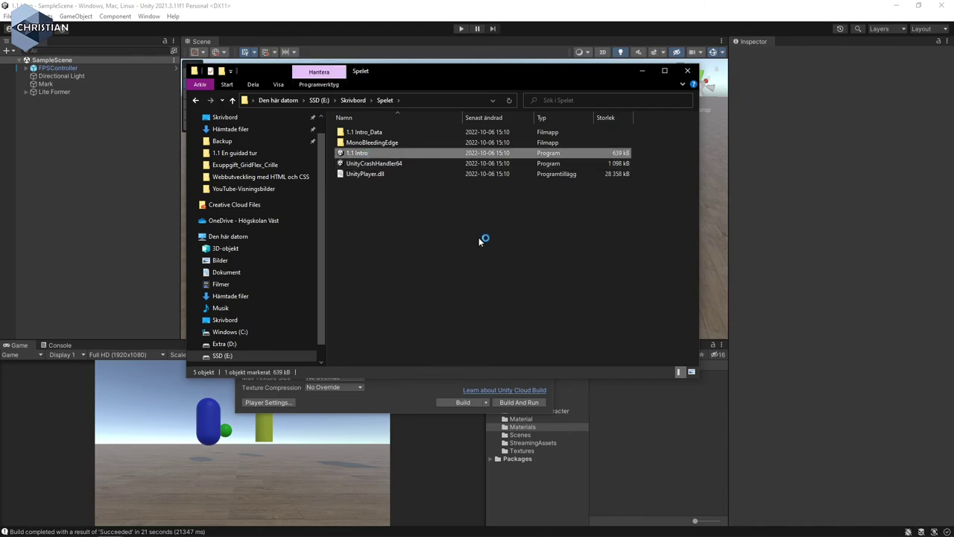